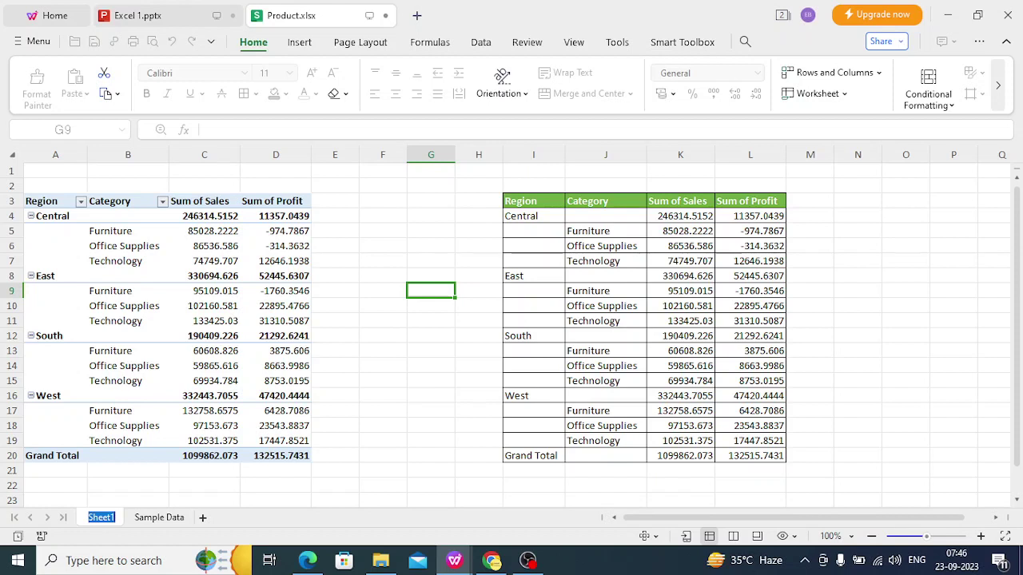
# Step: Delete the Sheet1 worksheet with its existing pivot table and copied summary from the workbook
pyautogui.click(205, 486)
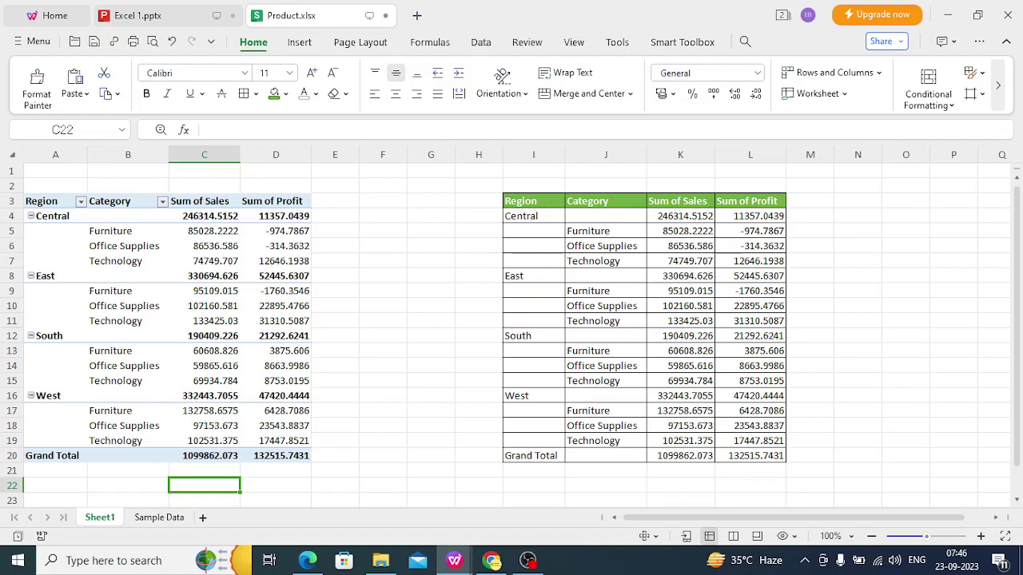
pyautogui.rightClick(99, 517)
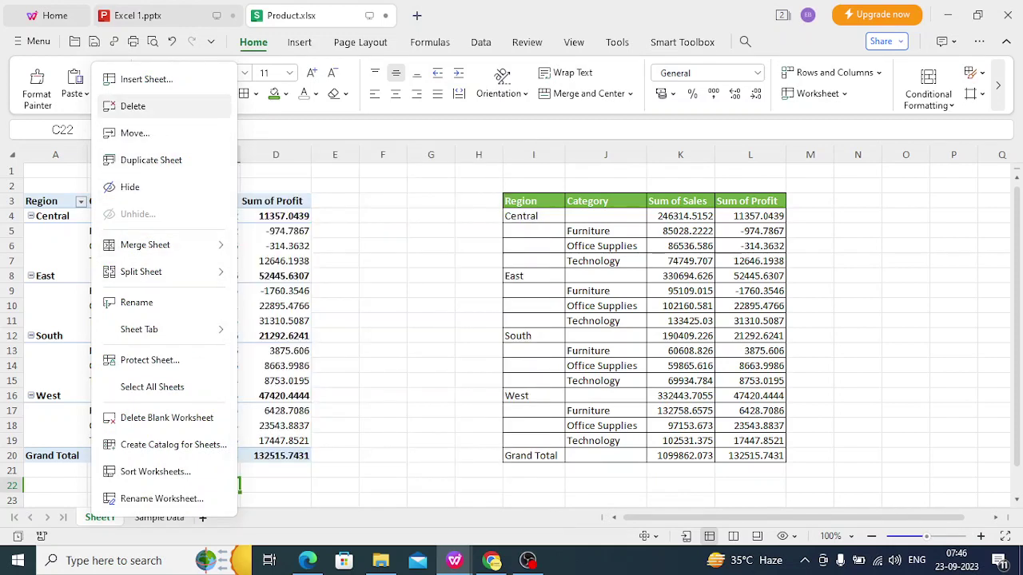
pyautogui.click(134, 106)
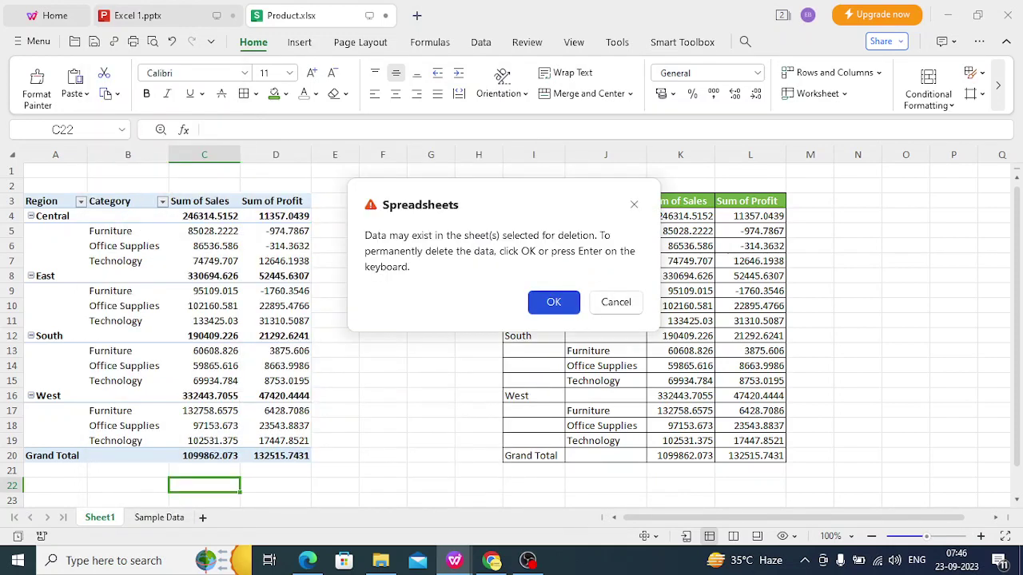
pyautogui.click(536, 300)
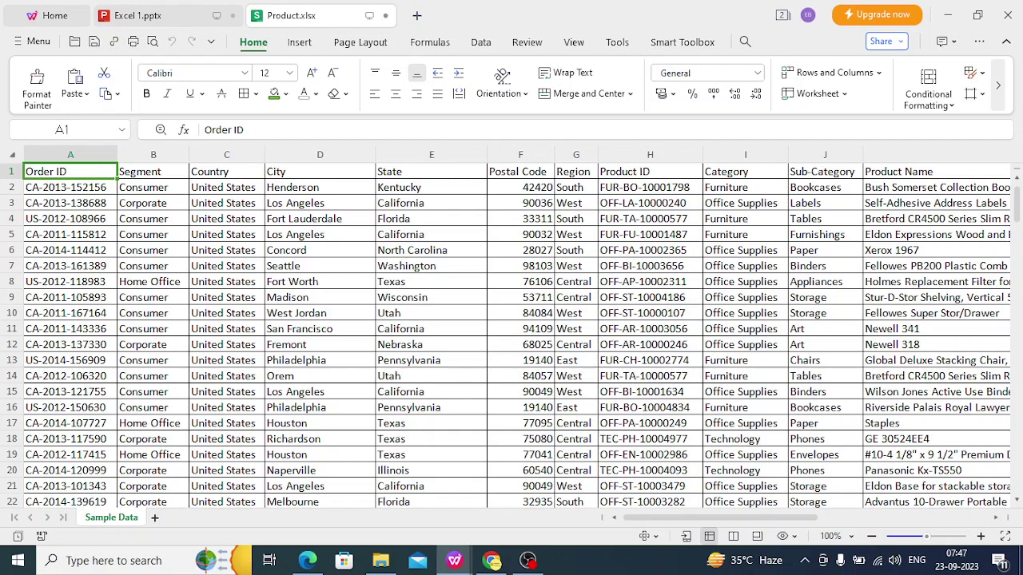
# Step: Create a pivot table on a new worksheet from the Sample Data range $A$1:$O$5010
pyautogui.click(300, 42)
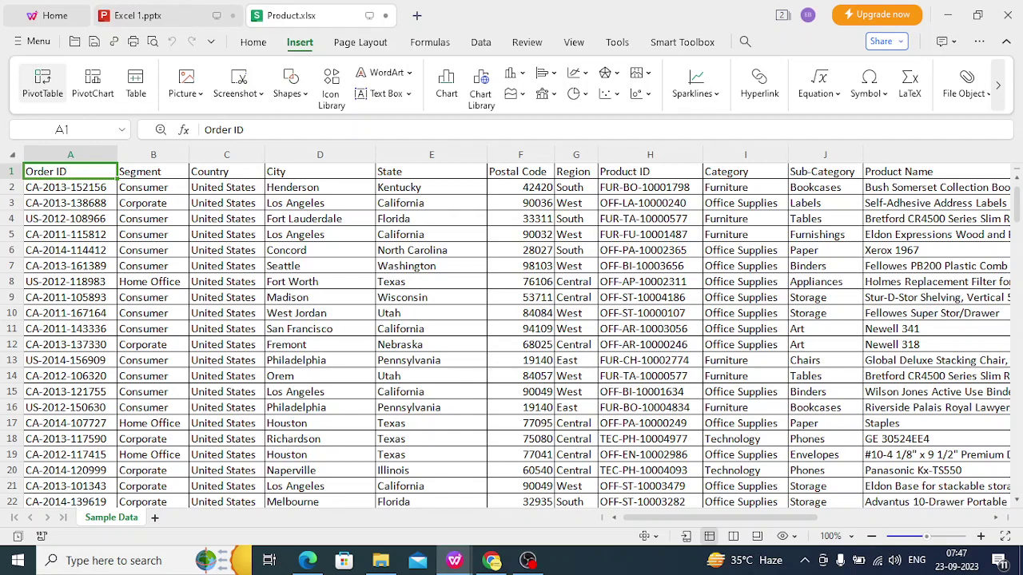
pyautogui.click(42, 84)
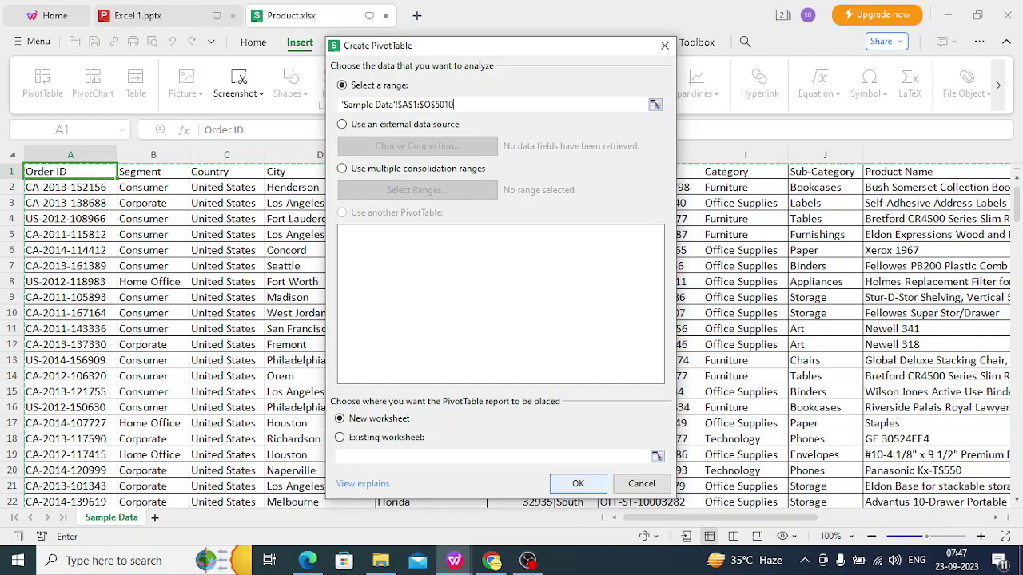
pyautogui.click(578, 484)
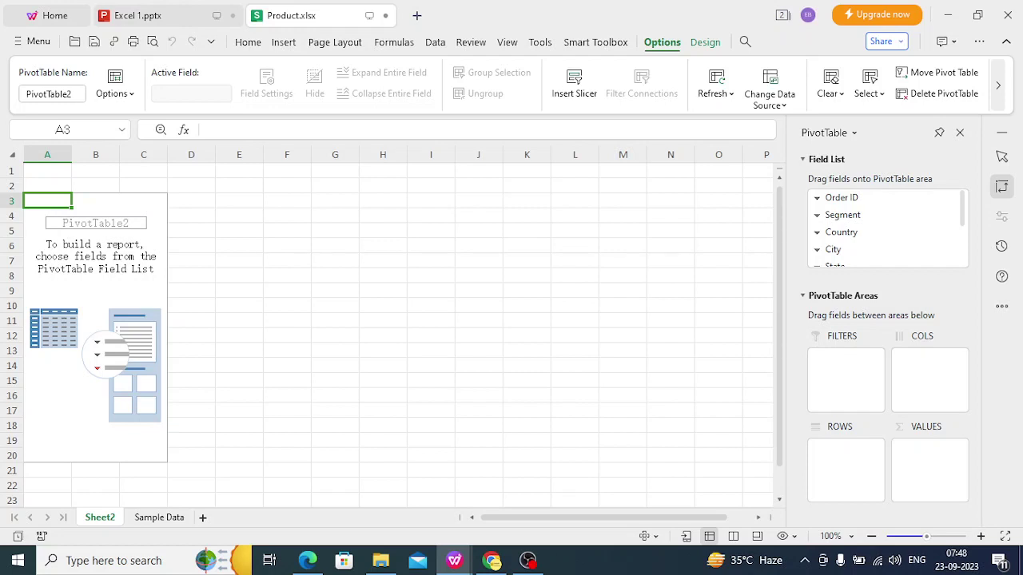
# Step: Add the Region field to the pivot table's rows
pyautogui.scroll(-3, 887, 232)
pyautogui.scroll(-4, 887, 232)
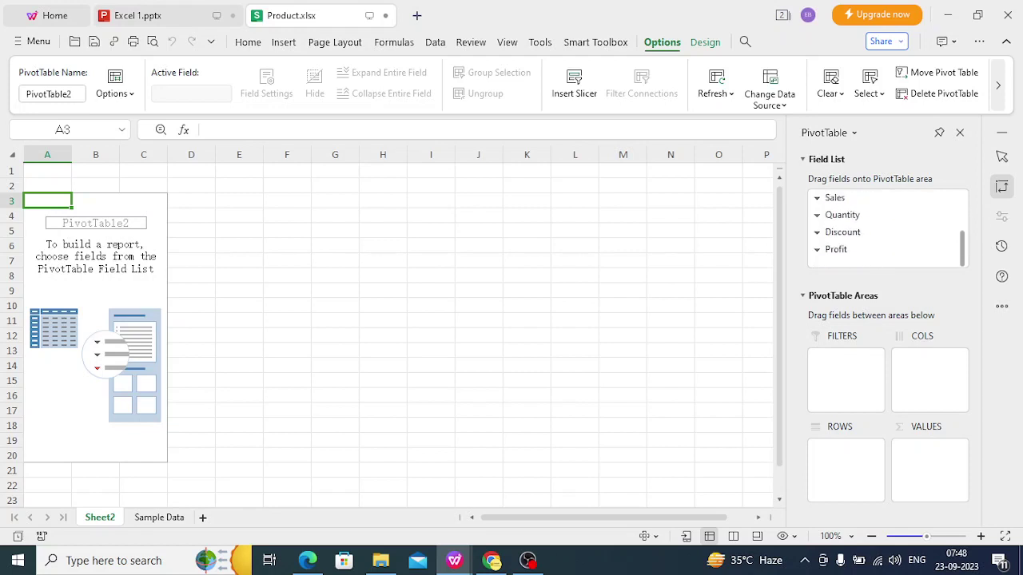
pyautogui.scroll(7, 887, 232)
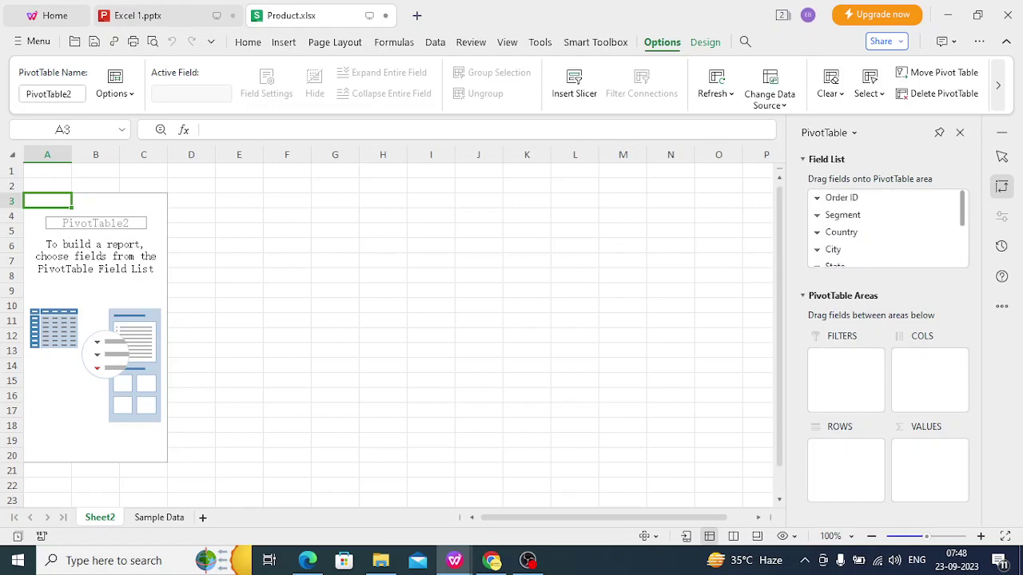
pyautogui.scroll(-1, 887, 231)
pyautogui.scroll(-2, 887, 232)
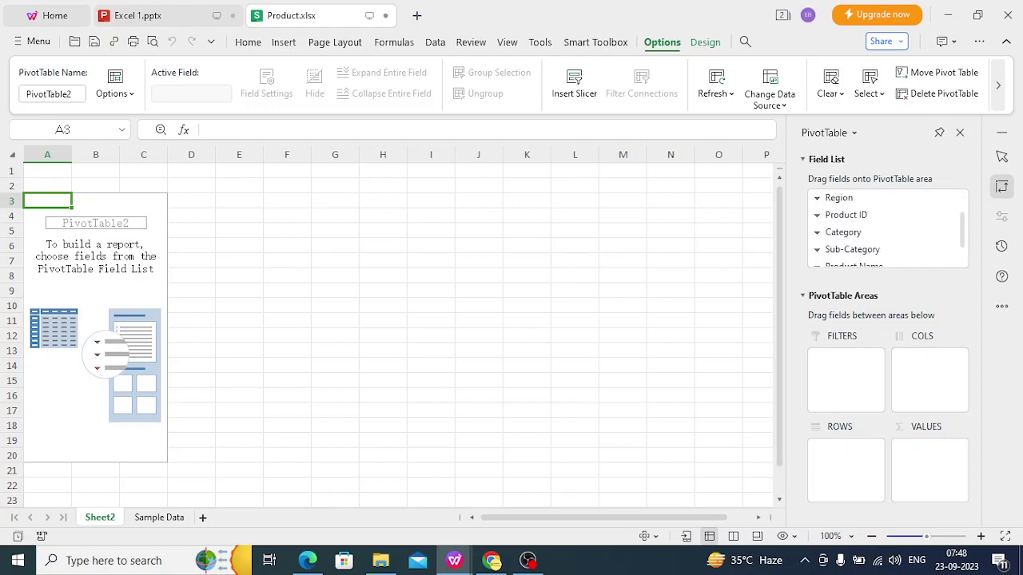
pyautogui.click(839, 198)
pyautogui.moveTo(839, 198); pyautogui.dragTo(846, 456)
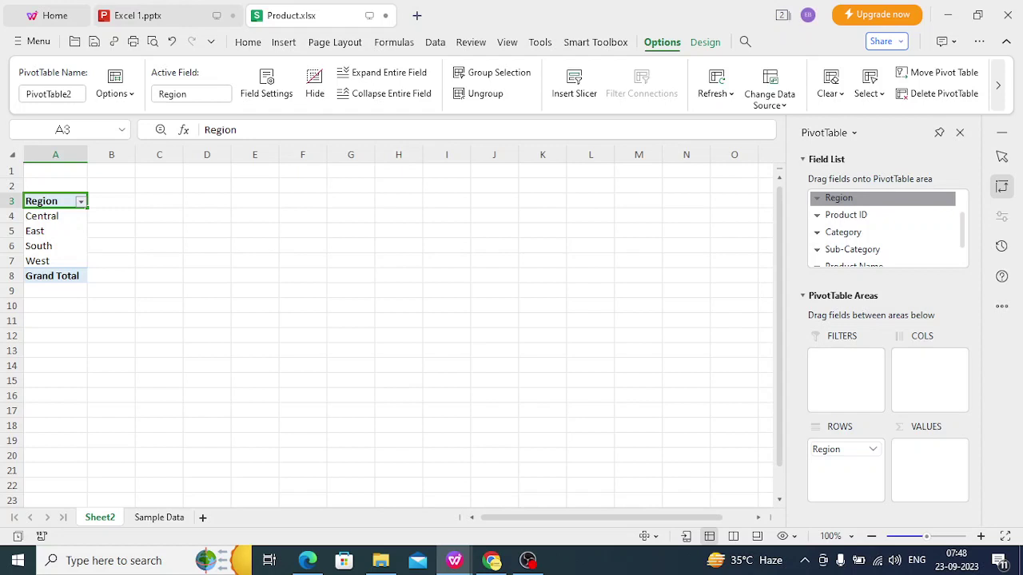
# Step: Add the Sales and Profit fields to the pivot table's values as sums
pyautogui.scroll(-4, 887, 228)
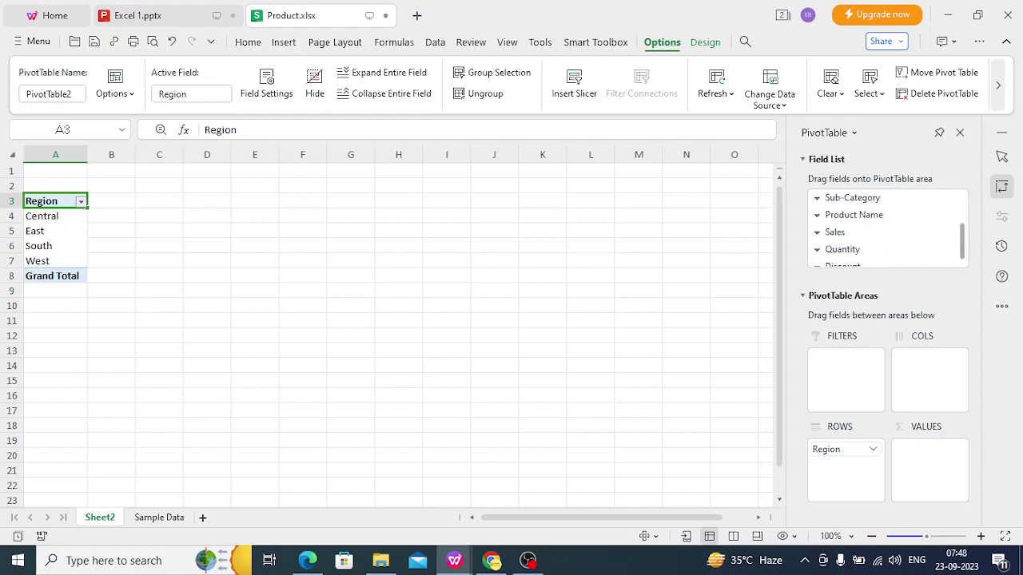
pyautogui.click(835, 198)
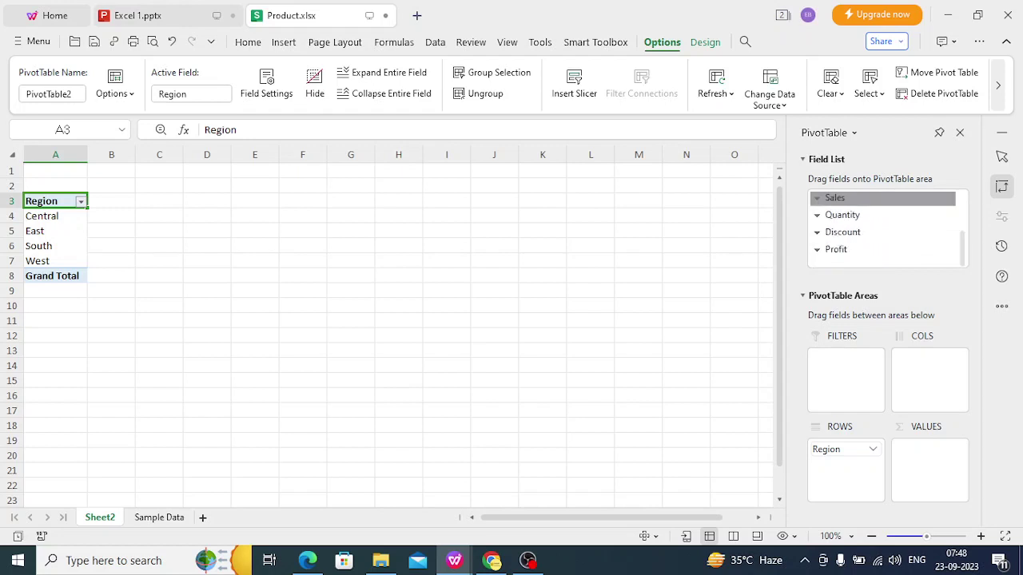
pyautogui.moveTo(836, 198); pyautogui.dragTo(928, 469)
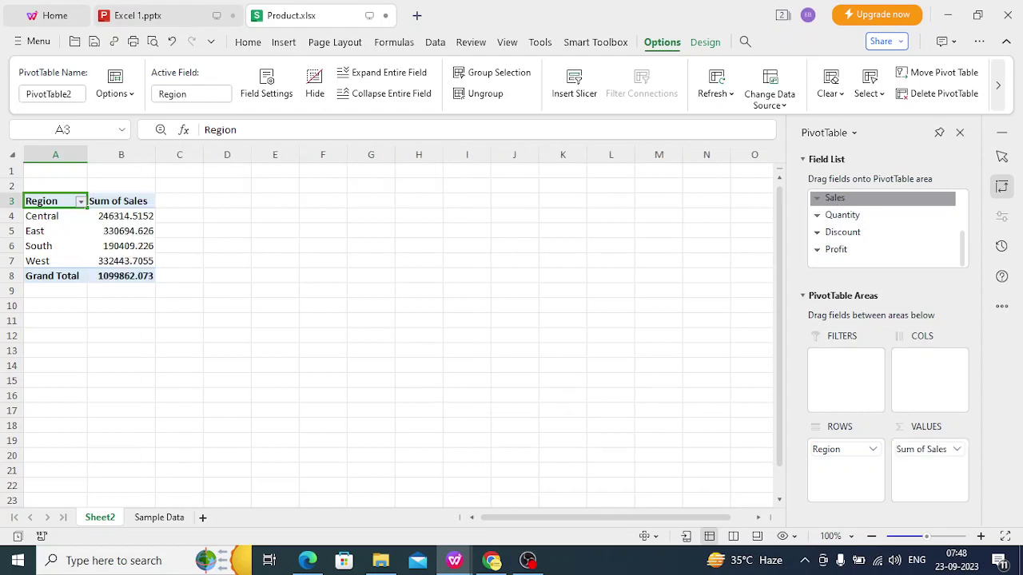
pyautogui.rightClick(835, 249)
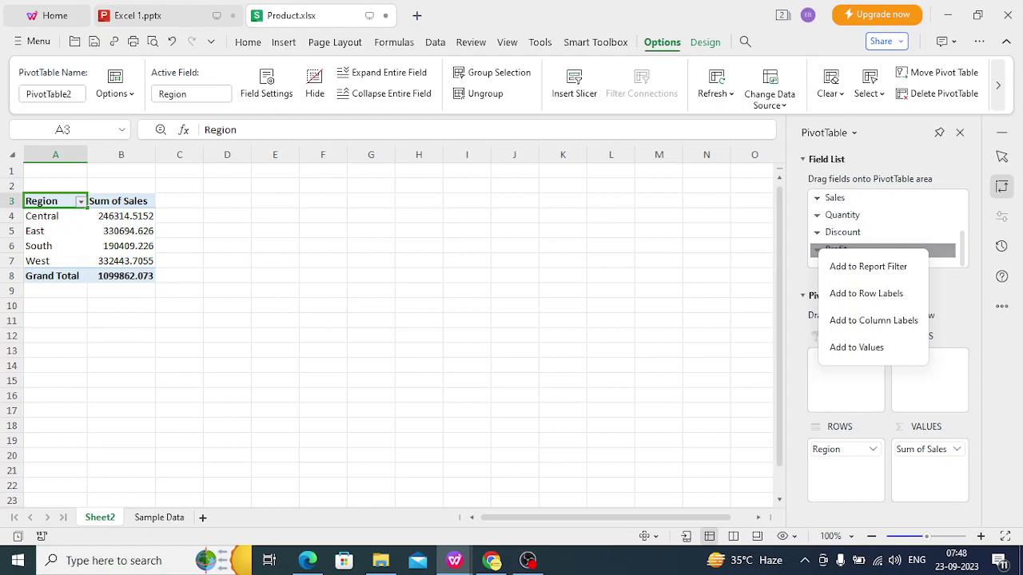
pyautogui.click(839, 233)
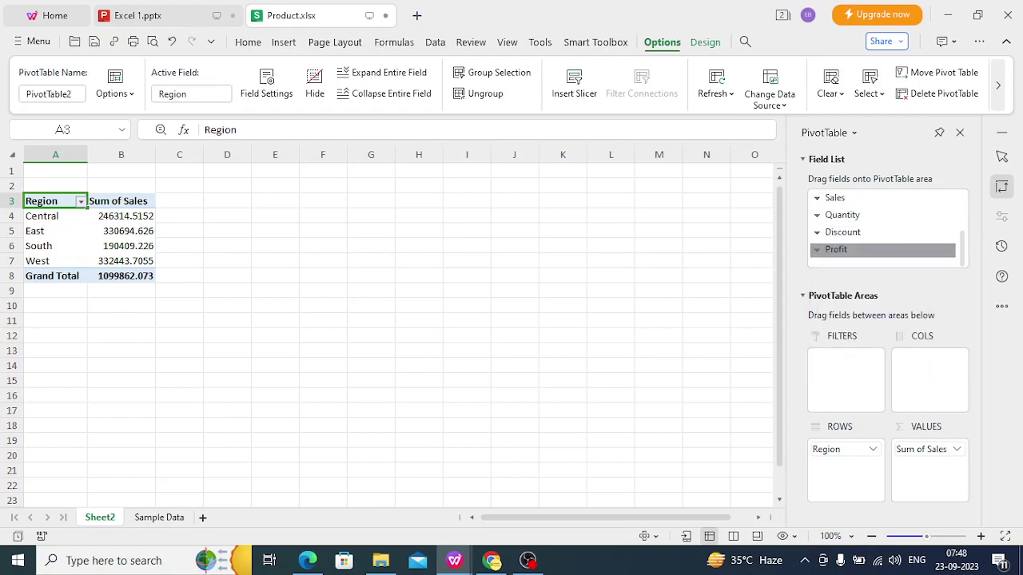
pyautogui.moveTo(835, 250); pyautogui.dragTo(927, 470)
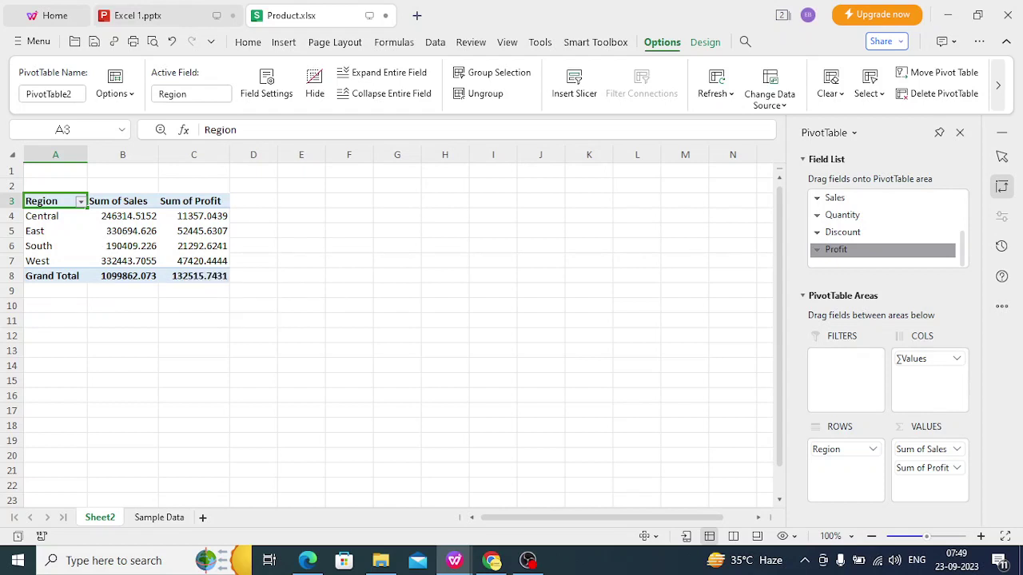
# Step: Add the Category field to the pivot table's rows beneath Region
pyautogui.scroll(3, 879, 236)
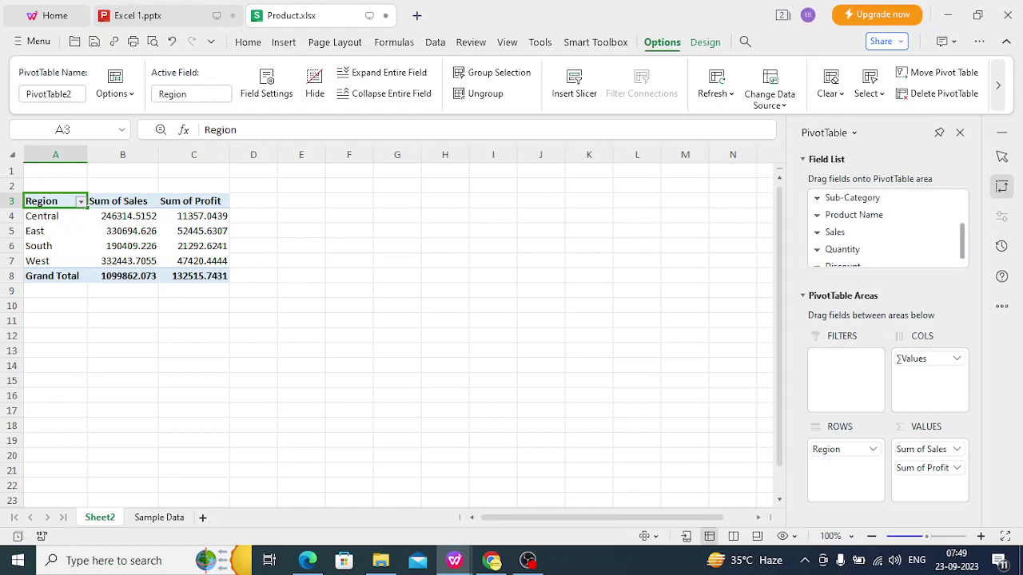
pyautogui.click(843, 198)
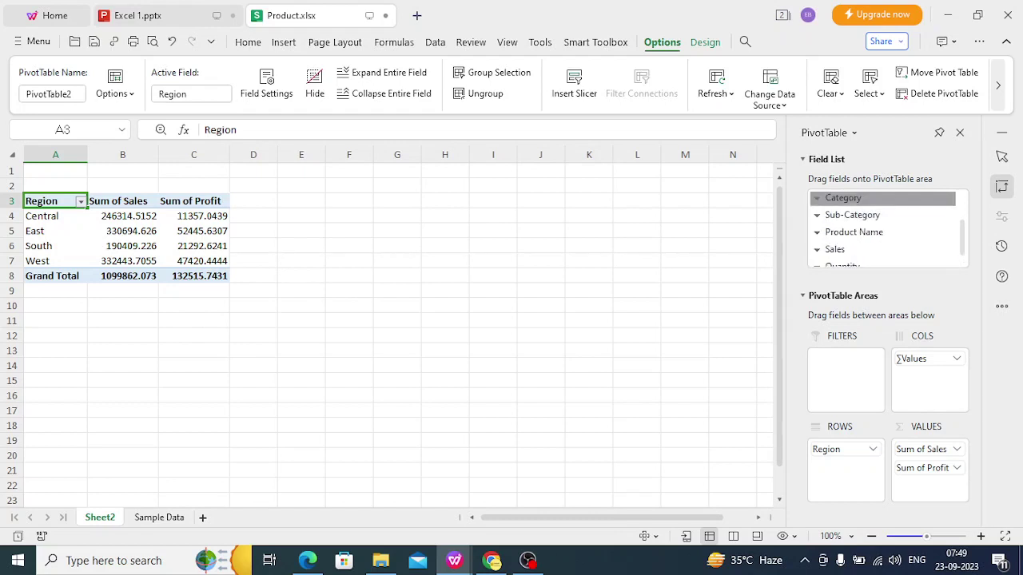
pyautogui.moveTo(843, 198); pyautogui.dragTo(845, 468)
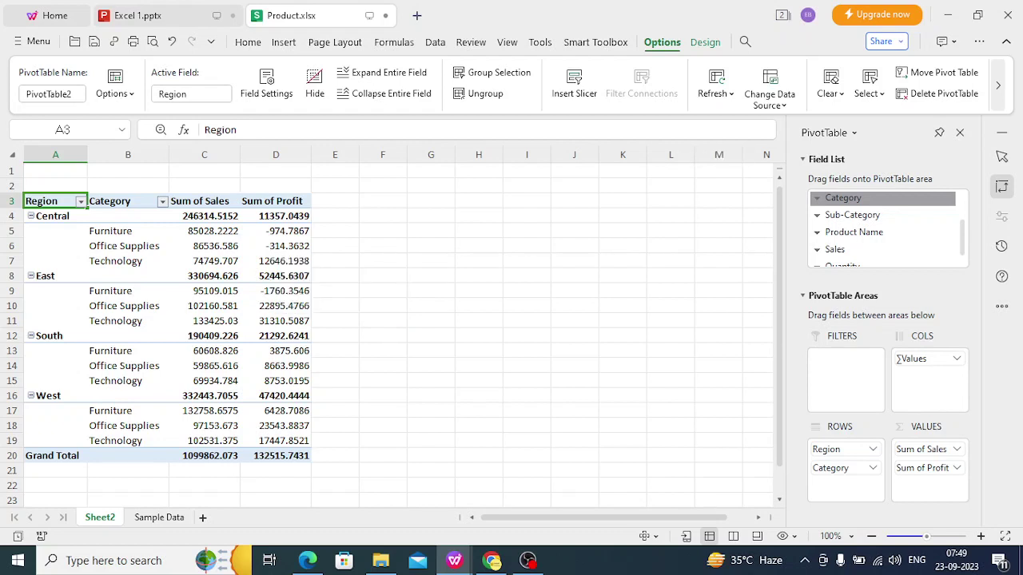
# Step: Add the Product Name field to the rows beneath Category and move it from there to the pivot table's filters
pyautogui.click(817, 232)
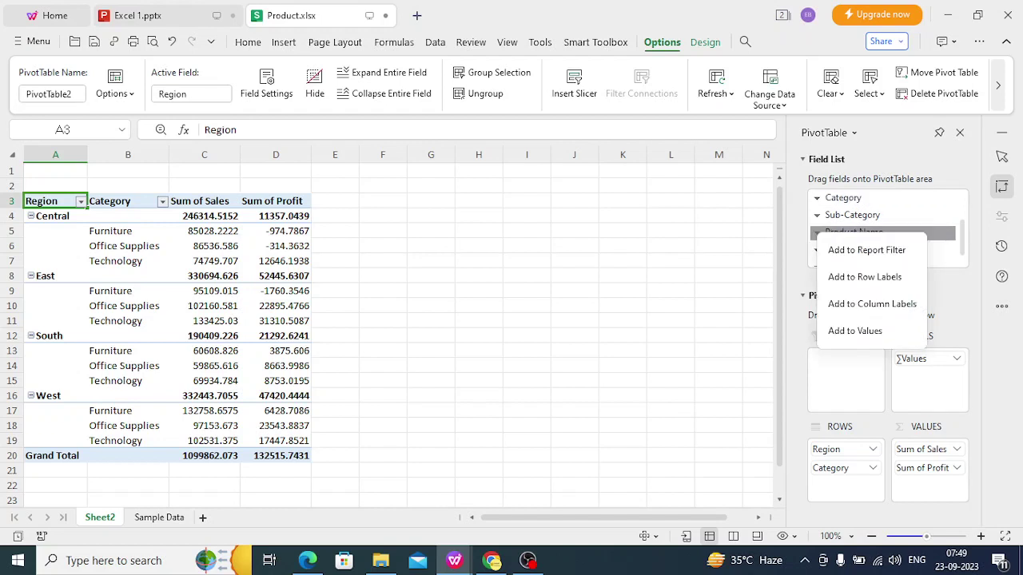
pyautogui.moveTo(719, 246); pyautogui.dragTo(624, 216)
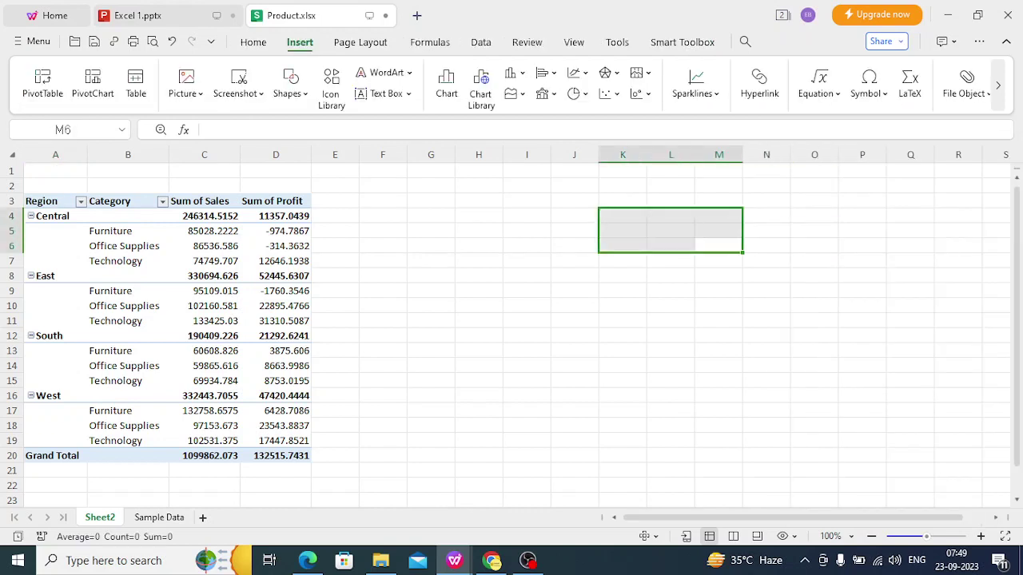
pyautogui.click(53, 201)
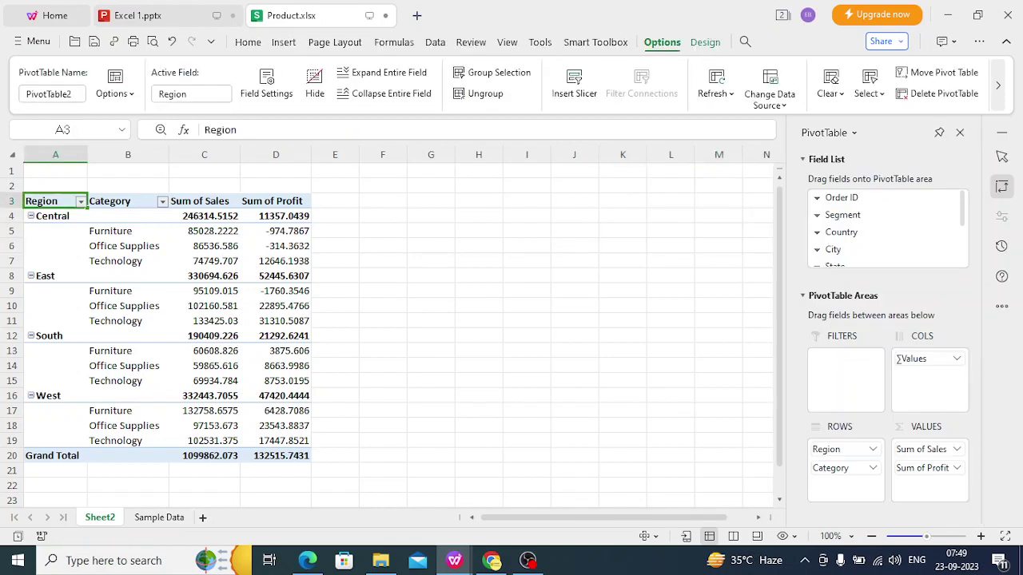
pyautogui.scroll(-1, 886, 227)
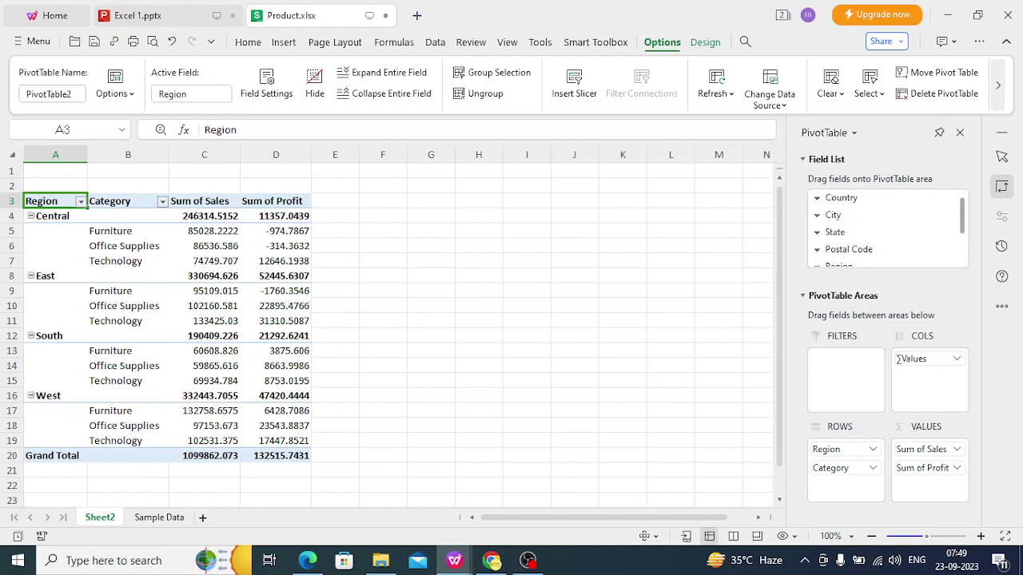
pyautogui.scroll(-1, 887, 227)
pyautogui.scroll(-1, 887, 228)
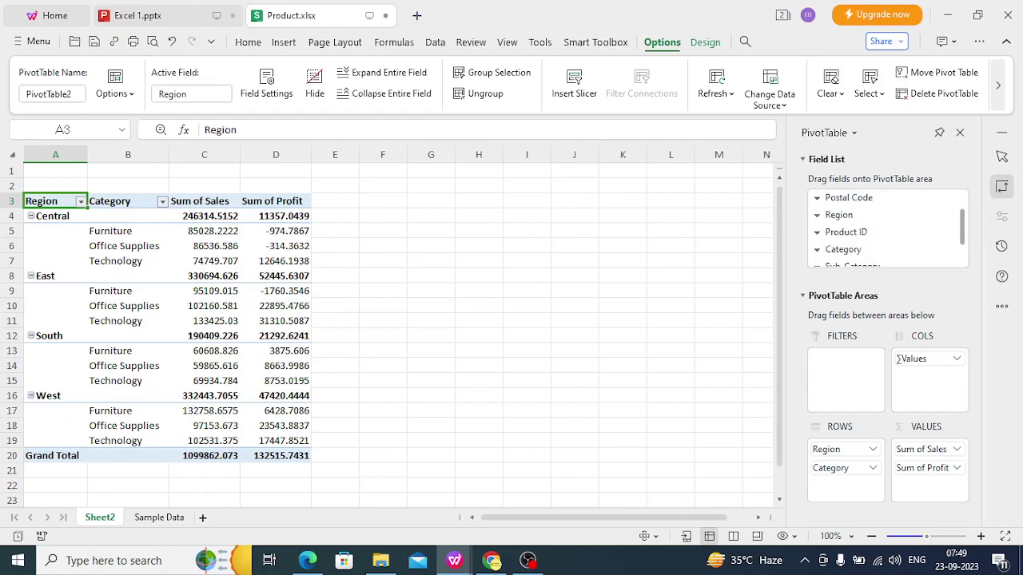
pyautogui.scroll(-1, 886, 228)
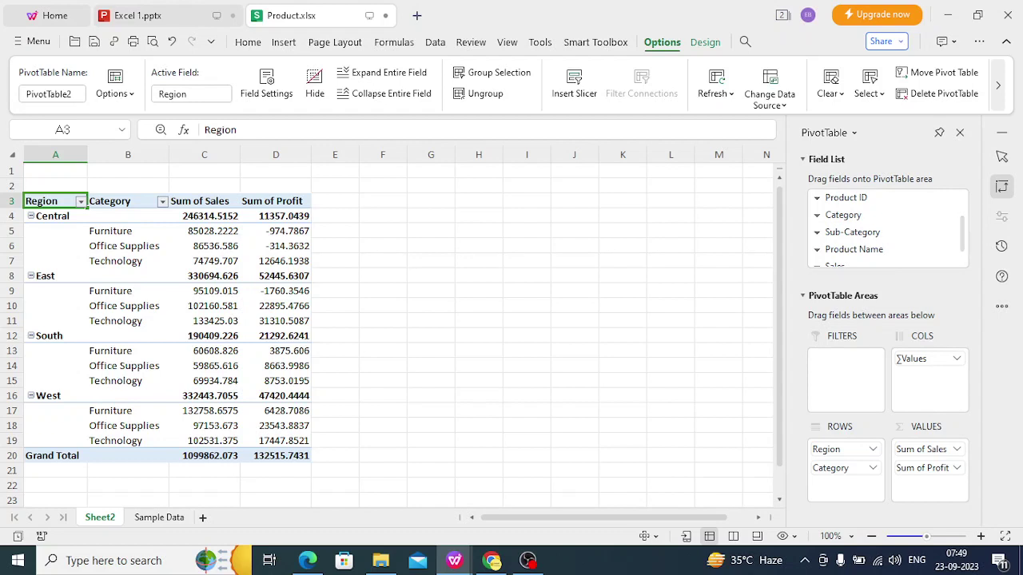
pyautogui.click(817, 250)
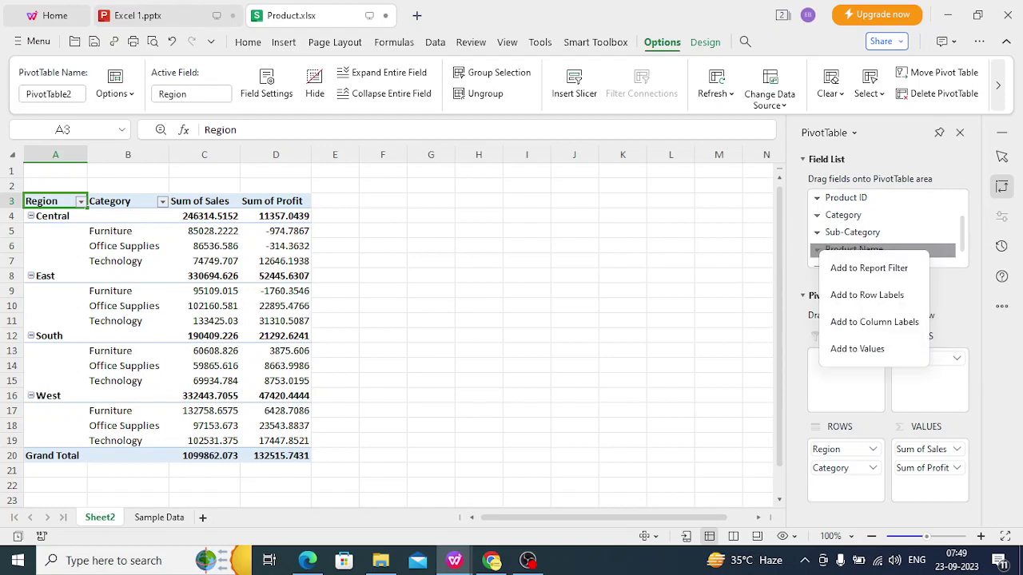
pyautogui.moveTo(853, 249); pyautogui.dragTo(845, 484)
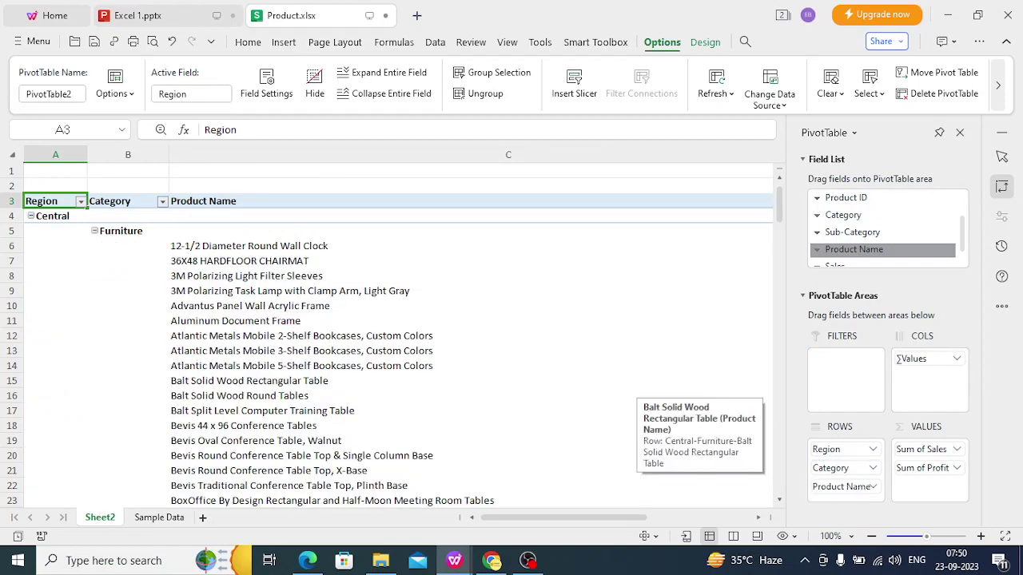
pyautogui.moveTo(840, 486); pyautogui.dragTo(846, 364)
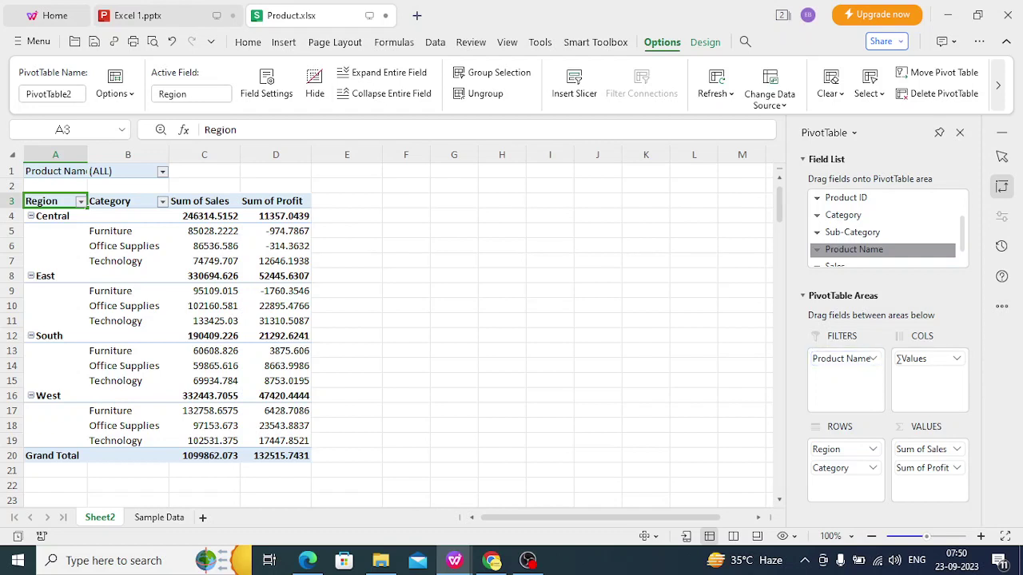
# Step: Filter the pivot table by Product Name to show only "#10-4 1/8" x 9 1/2" Premium Diagonal Seam Envelopes"
pyautogui.click(162, 172)
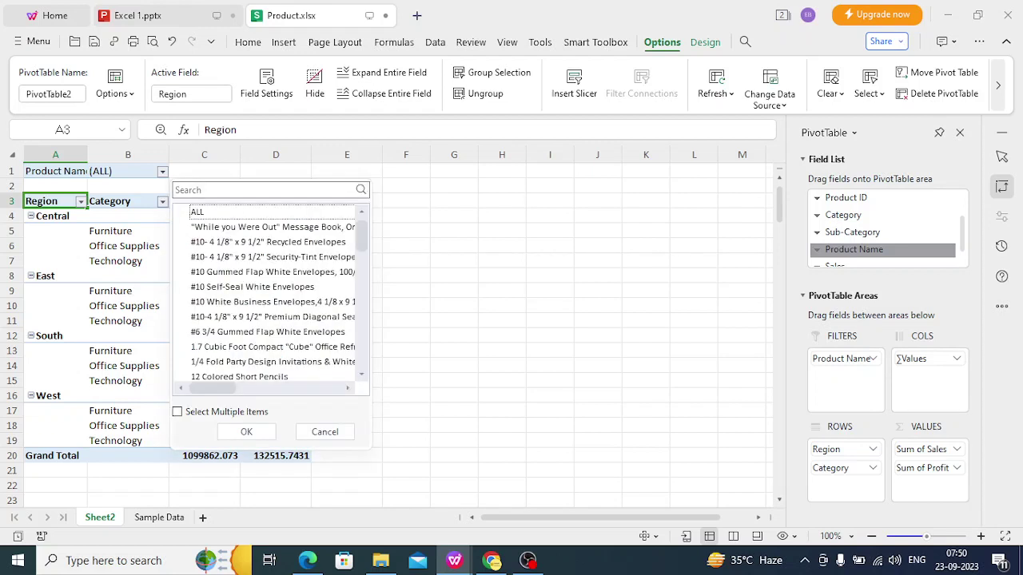
pyautogui.click(235, 227)
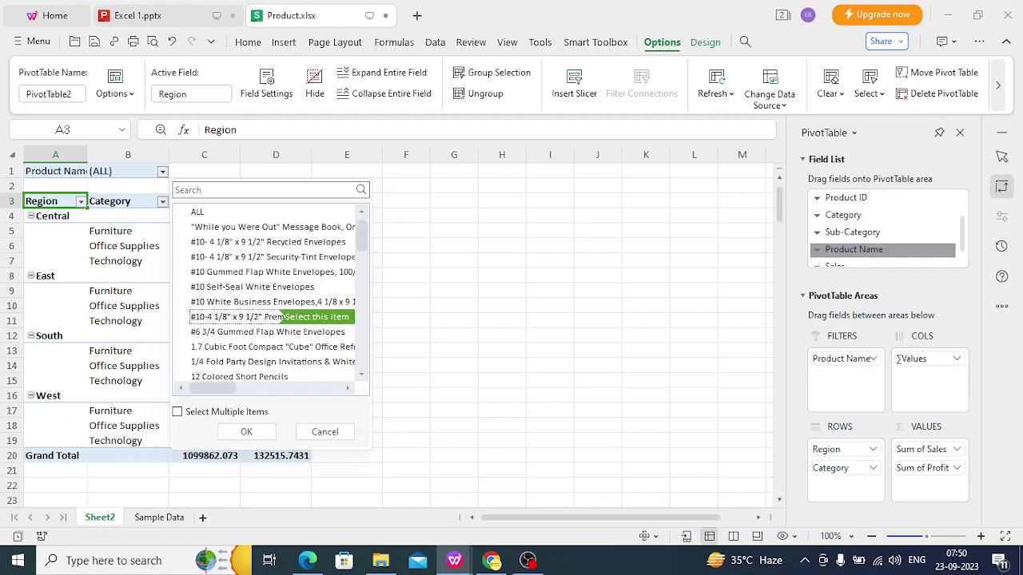
pyautogui.click(317, 316)
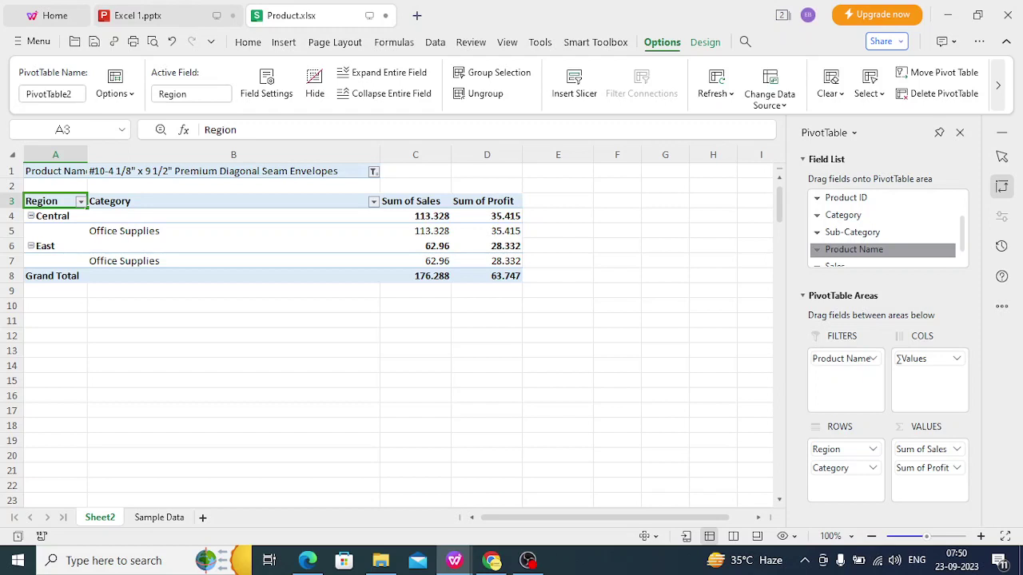
# Step: Reset the Product Name report filter to ALL and deselect the pivot table
pyautogui.click(373, 172)
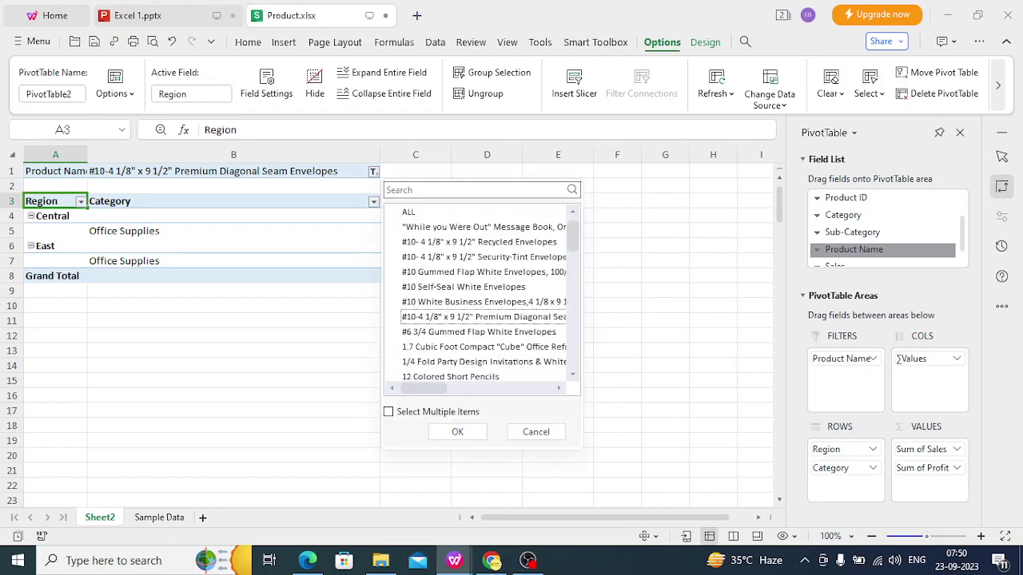
pyautogui.click(537, 212)
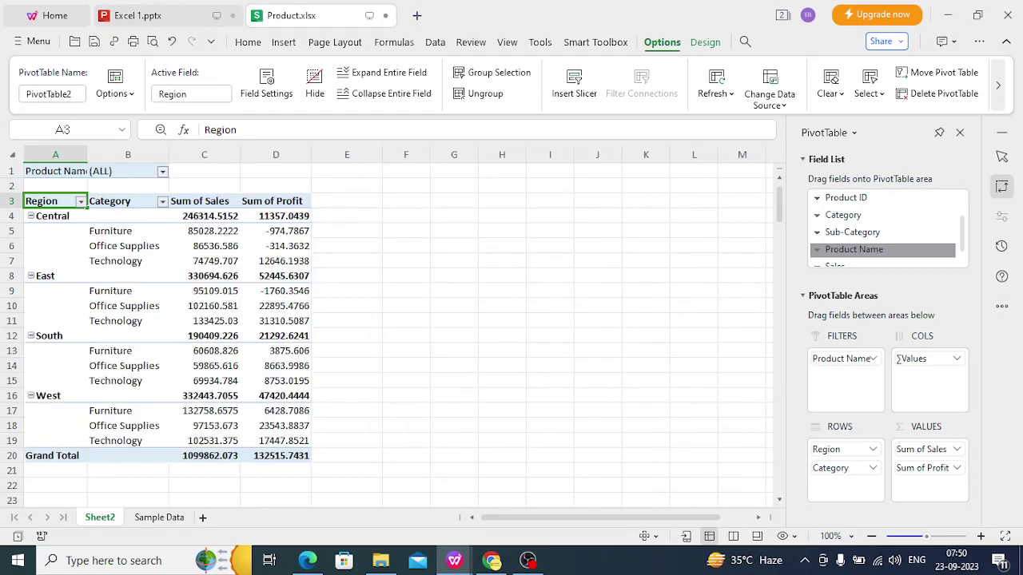
pyautogui.click(502, 275)
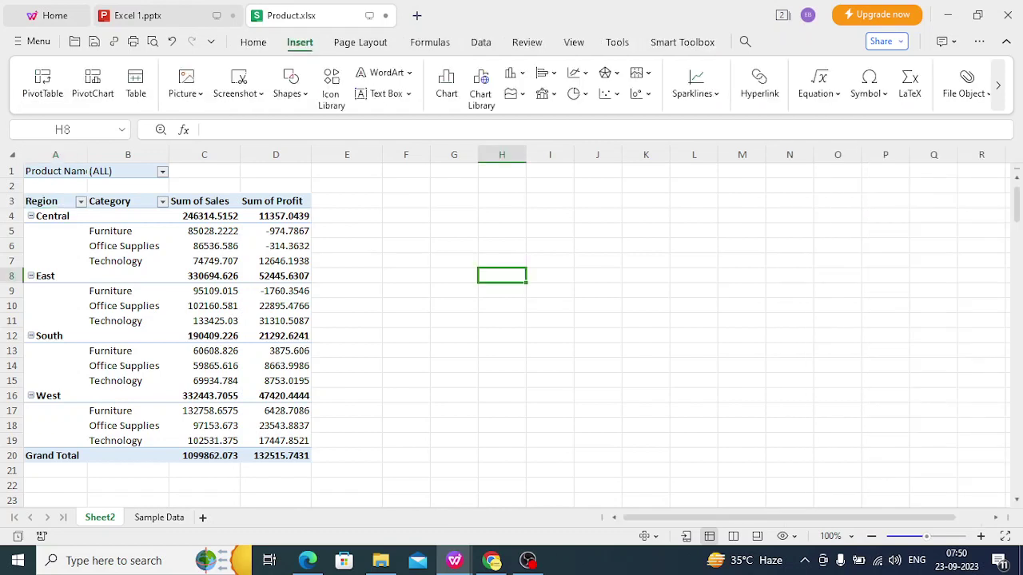
# Step: Copy the pivot table range A3:D20, from the Region header through the Grand Total row
pyautogui.click(49, 201)
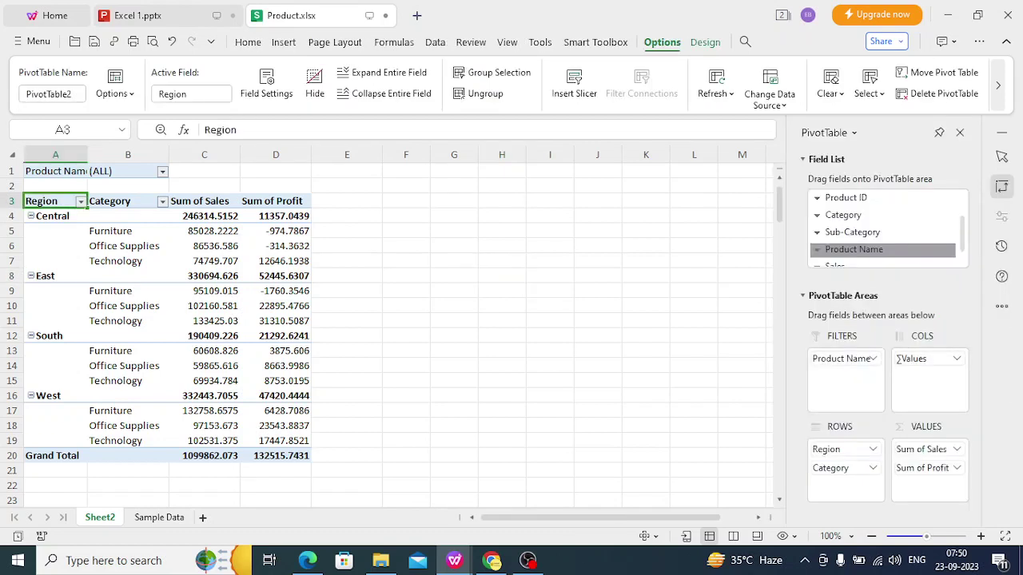
pyautogui.hotkey('shift', 'Right')
pyautogui.hotkey('shift', 'Right')
pyautogui.hotkey('shift', 'Right')
pyautogui.hotkey('shift', 'Down')
pyautogui.hotkey('shift', 'Down')
pyautogui.hotkey('shift', 'Down')
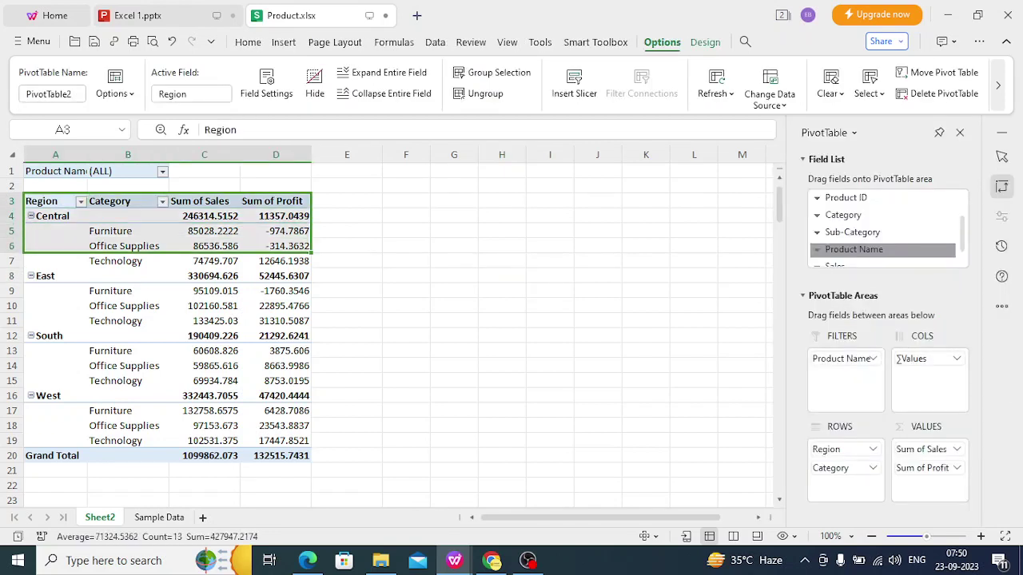
pyautogui.hotkey('shift', 'Down')
pyautogui.hotkey('shift', 'Down')
pyautogui.hotkey('shift', 'Down')
pyautogui.hotkey('shift', 'Down')
pyautogui.hotkey('shift', 'Down')
pyautogui.hotkey('shift', 'Down')
pyautogui.hotkey('shift', 'Down')
pyautogui.hotkey('shift', 'Down')
pyautogui.hotkey('shift', 'Down')
pyautogui.hotkey('shift', 'Down')
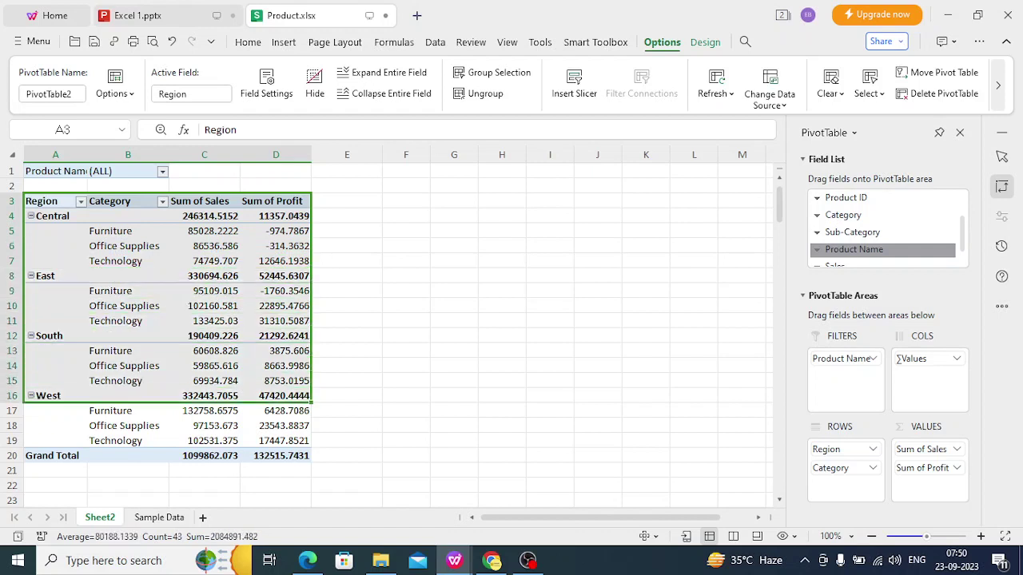
pyautogui.hotkey('shift', 'Down')
pyautogui.hotkey('shift', 'Down')
pyautogui.hotkey('shift', 'Down')
pyautogui.hotkey('shift', 'Down')
pyautogui.hotkey('ctrl', 'c')
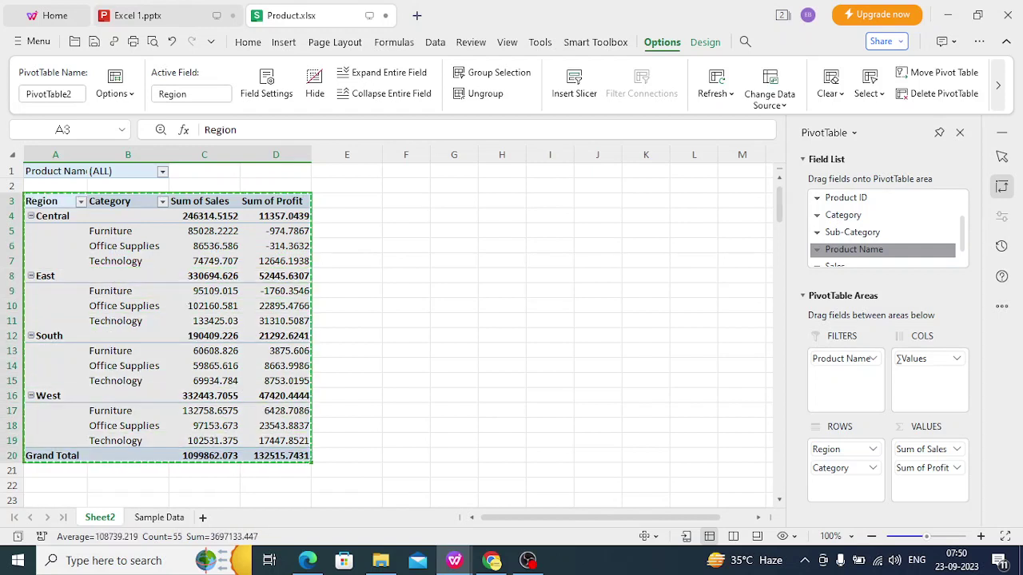
# Step: Paste the copied pivot table as values only, starting at cell J3
pyautogui.click(598, 202)
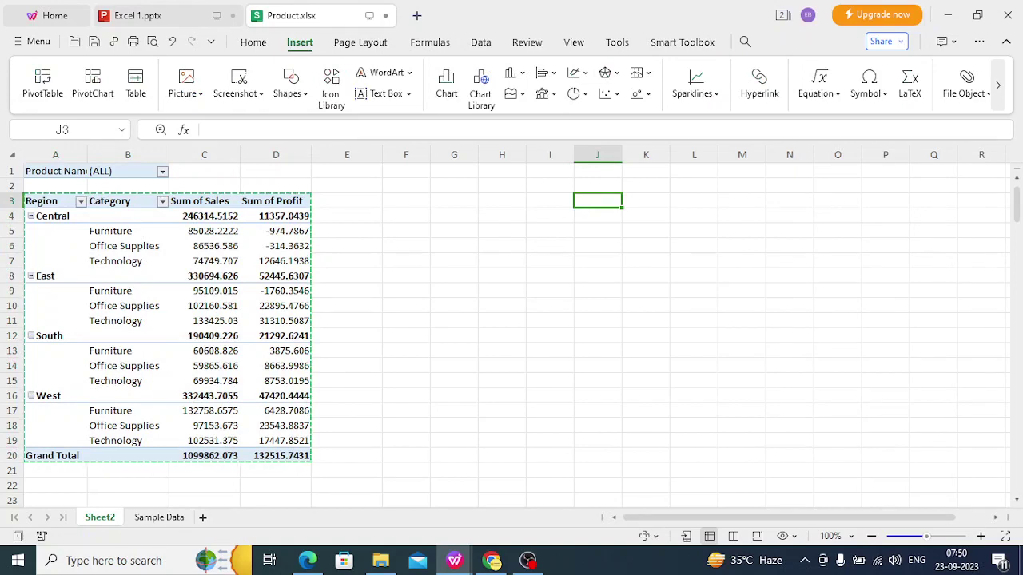
pyautogui.press('alt')
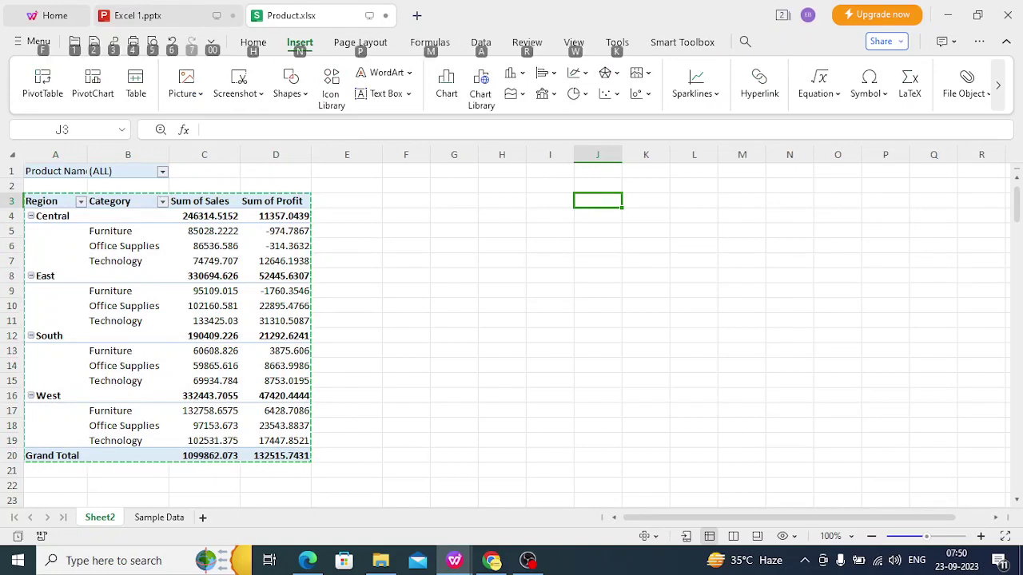
pyautogui.press('e')
pyautogui.press('s')
pyautogui.press('v')
pyautogui.press('Return')
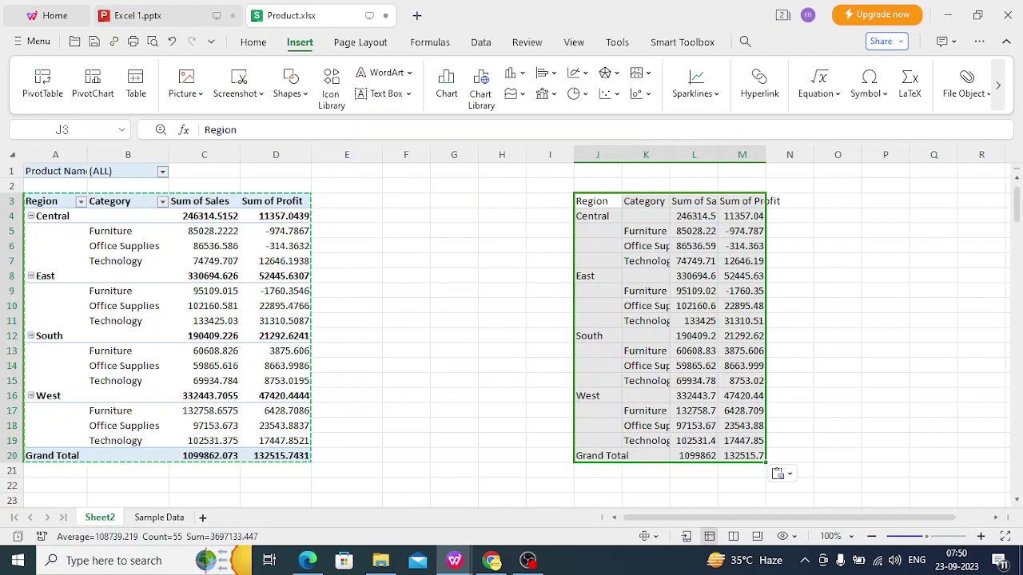
# Step: Apply all borders to the pasted range J3:M20 and autofit its column widths
pyautogui.press('alt')
pyautogui.press('h')
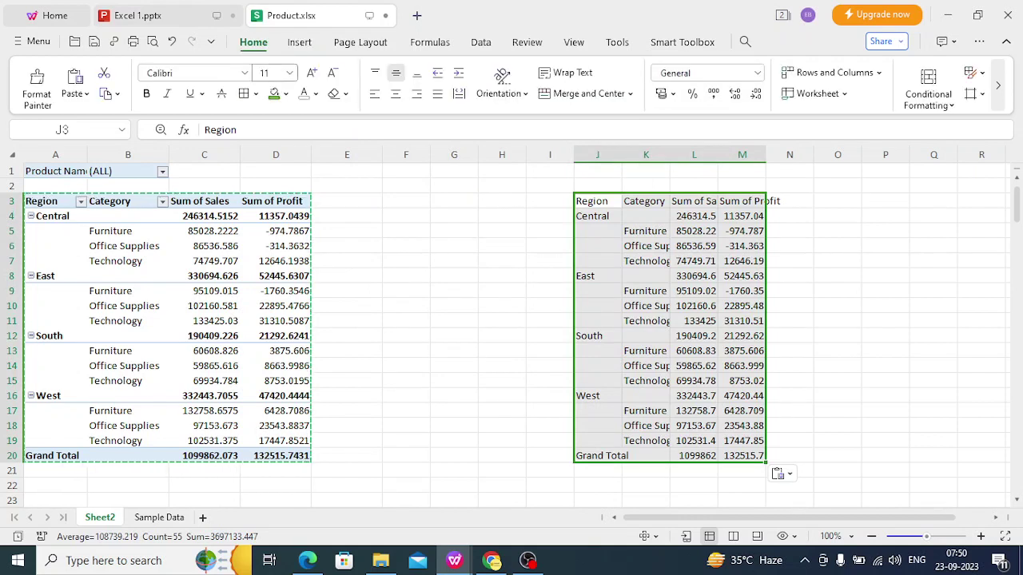
pyautogui.click(243, 93)
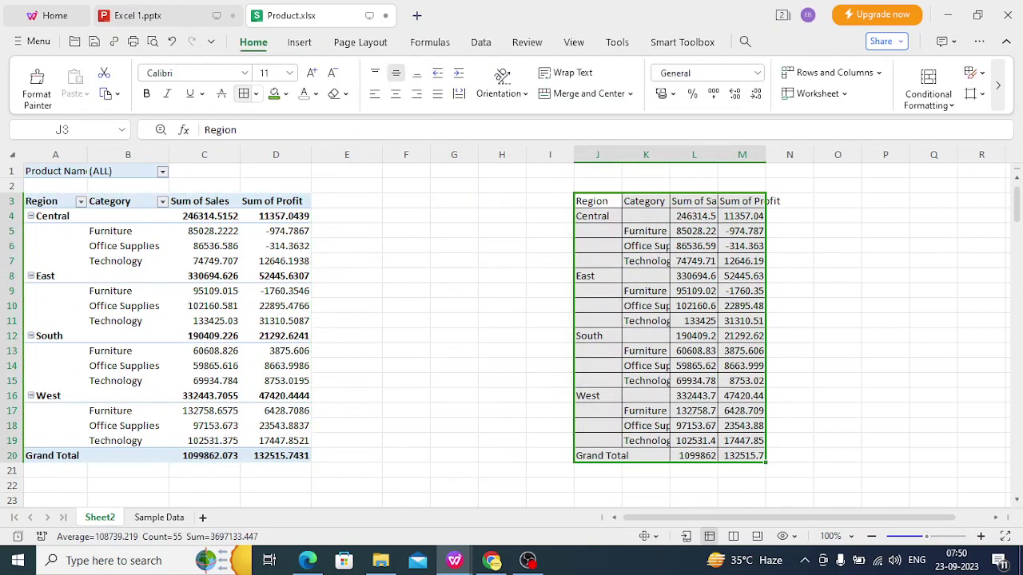
pyautogui.hotkey('alt', 'o')
pyautogui.press('c')
pyautogui.press('a')
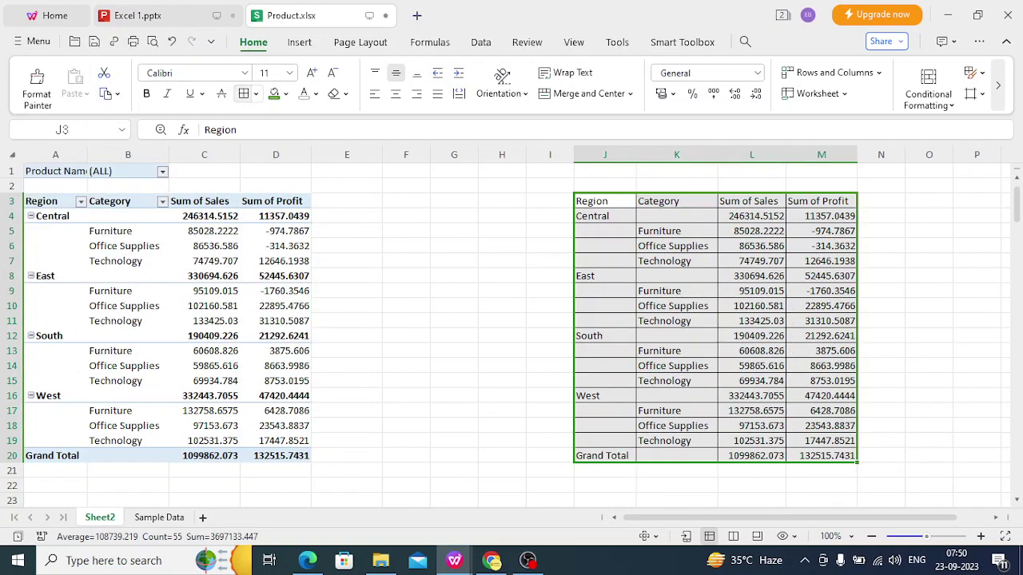
# Step: Fill the pasted table's header row, J3:M3, with green
pyautogui.click(605, 201)
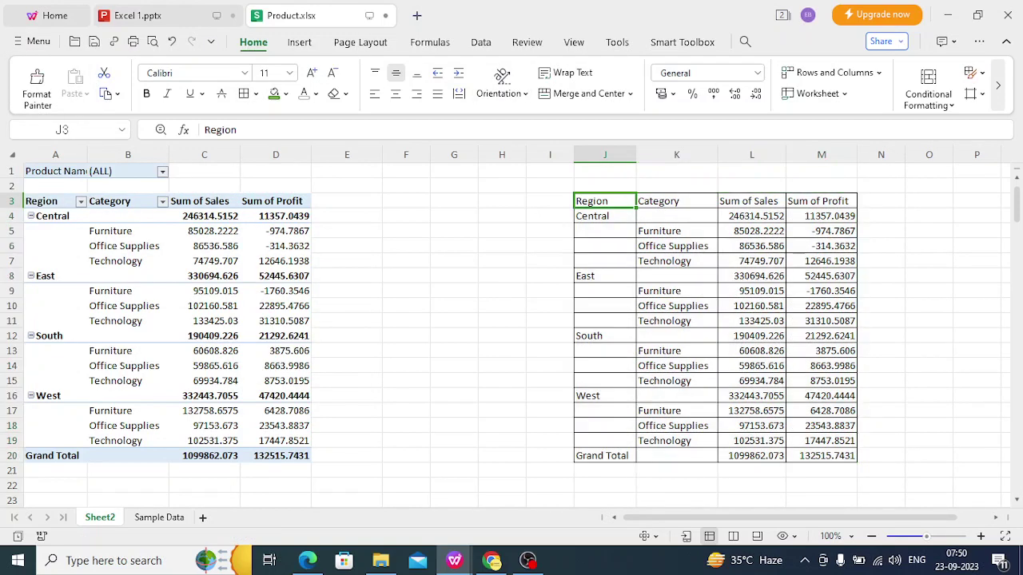
pyautogui.hotkey('shift', 'Right')
pyautogui.hotkey('shift', 'Right')
pyautogui.hotkey('shift', 'Right')
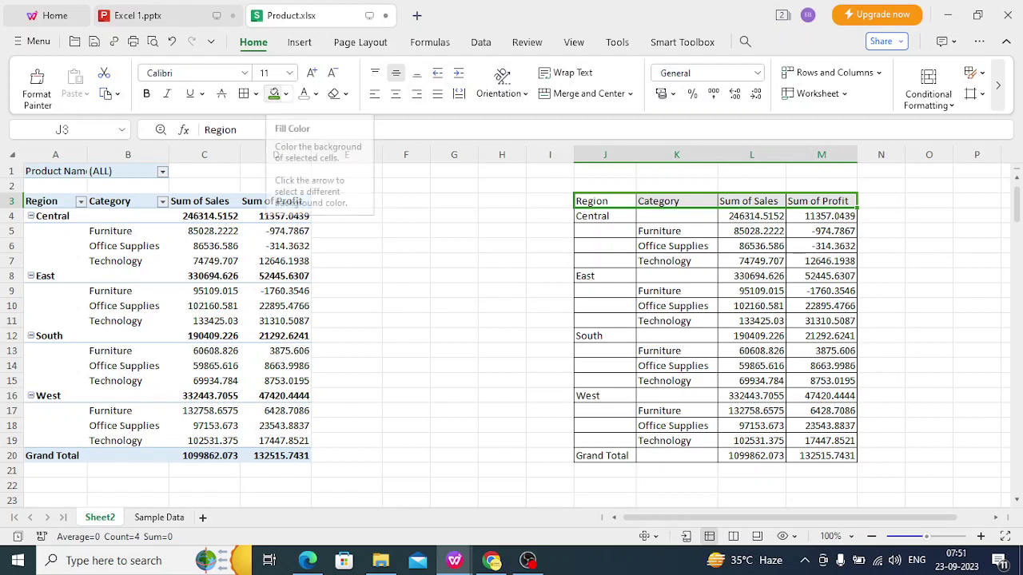
pyautogui.click(273, 93)
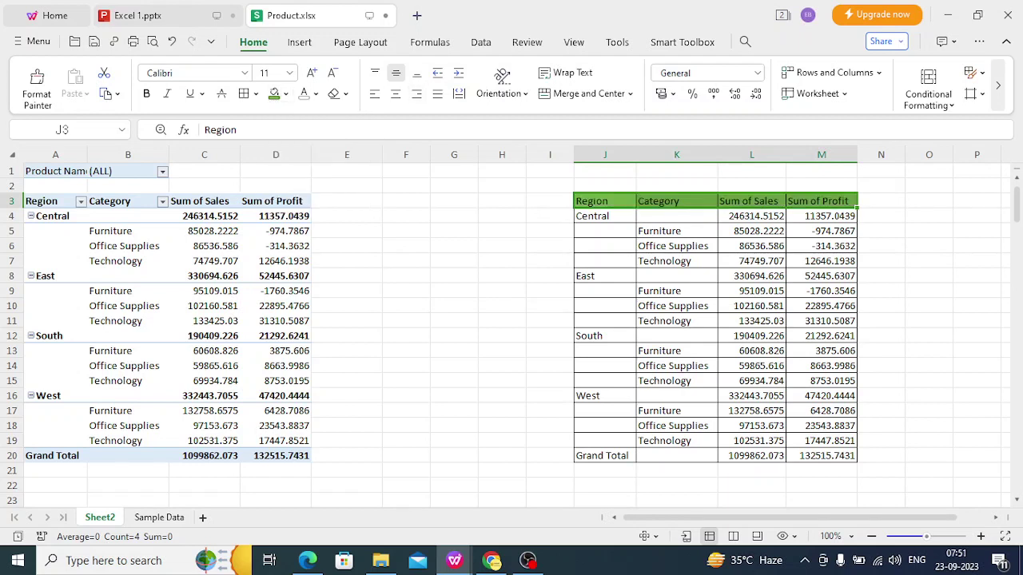
pyautogui.click(549, 185)
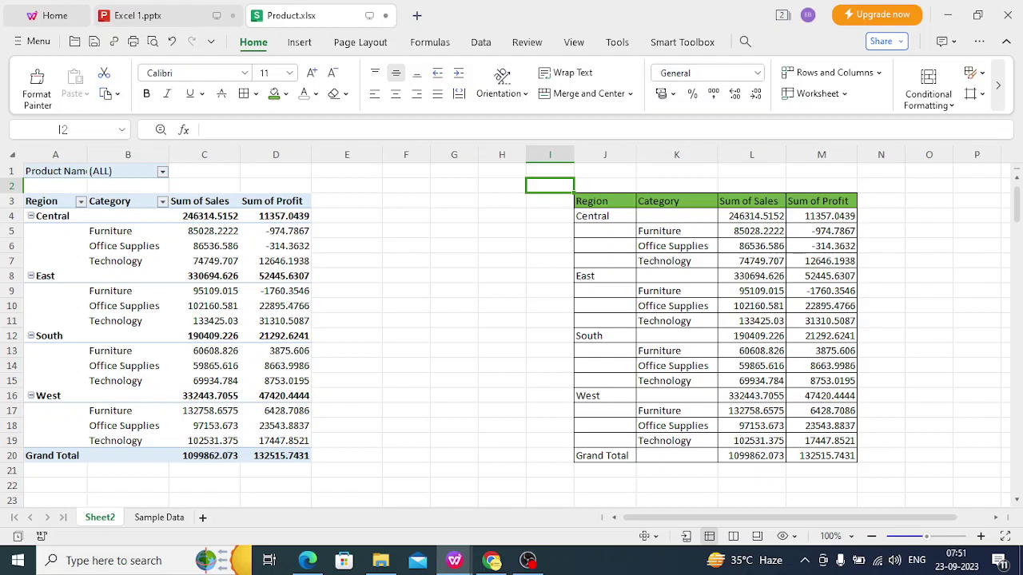
pyautogui.click(605, 215)
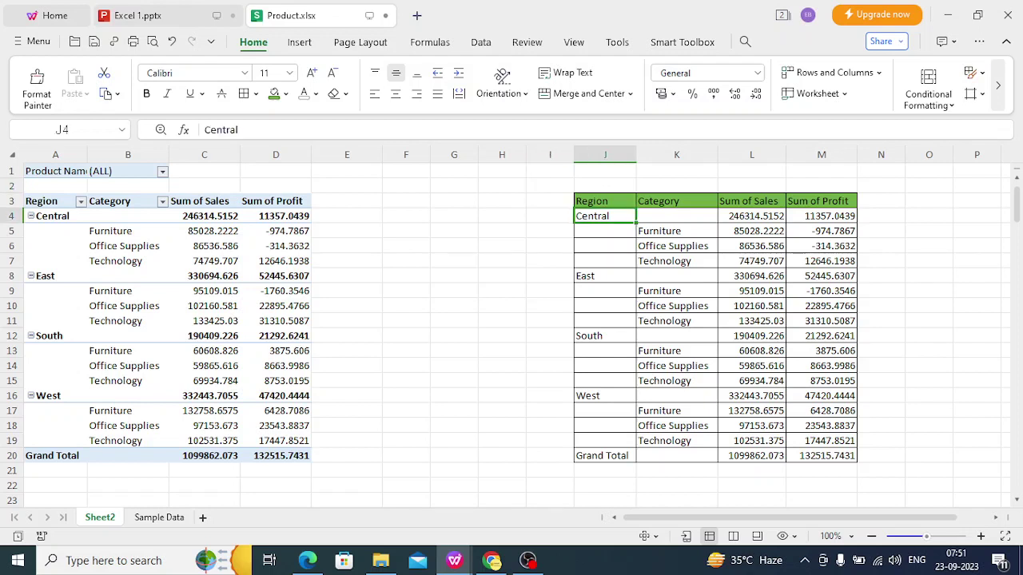
pyautogui.hotkey('shift', 'Down')
pyautogui.hotkey('shift', 'Down')
pyautogui.hotkey('shift', 'Down')
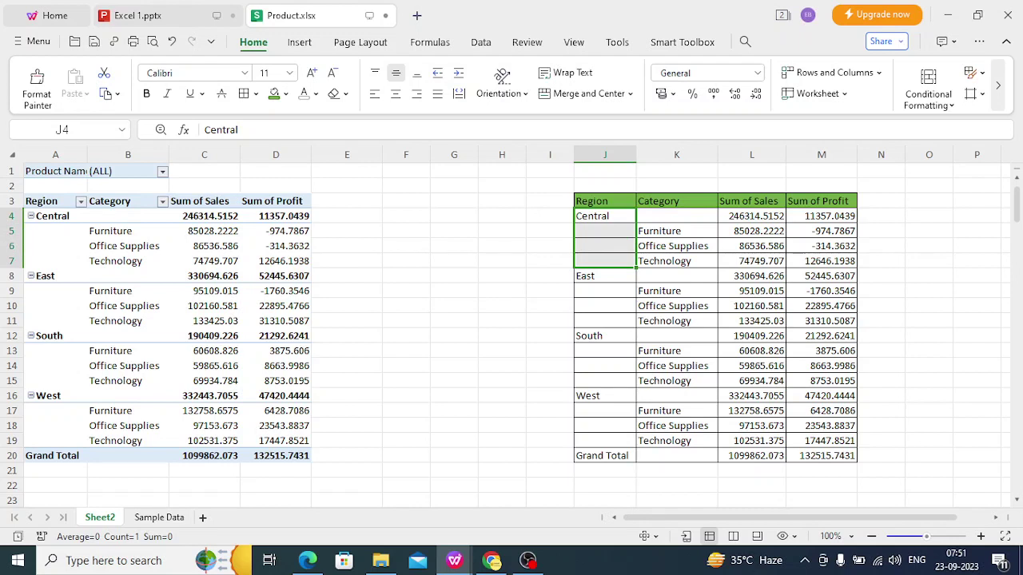
pyautogui.press('alt')
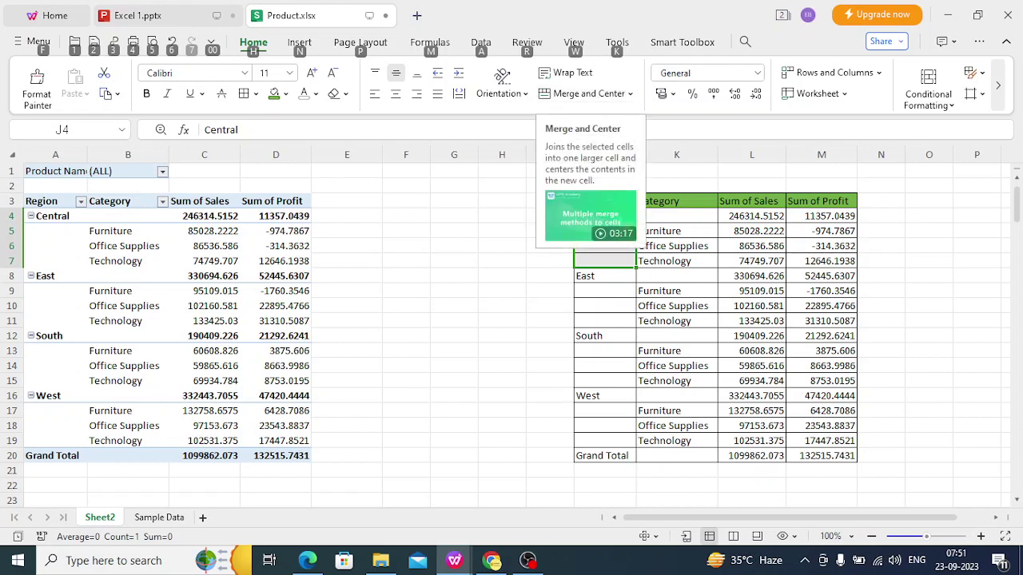
pyautogui.press('Escape')
pyautogui.click(453, 276)
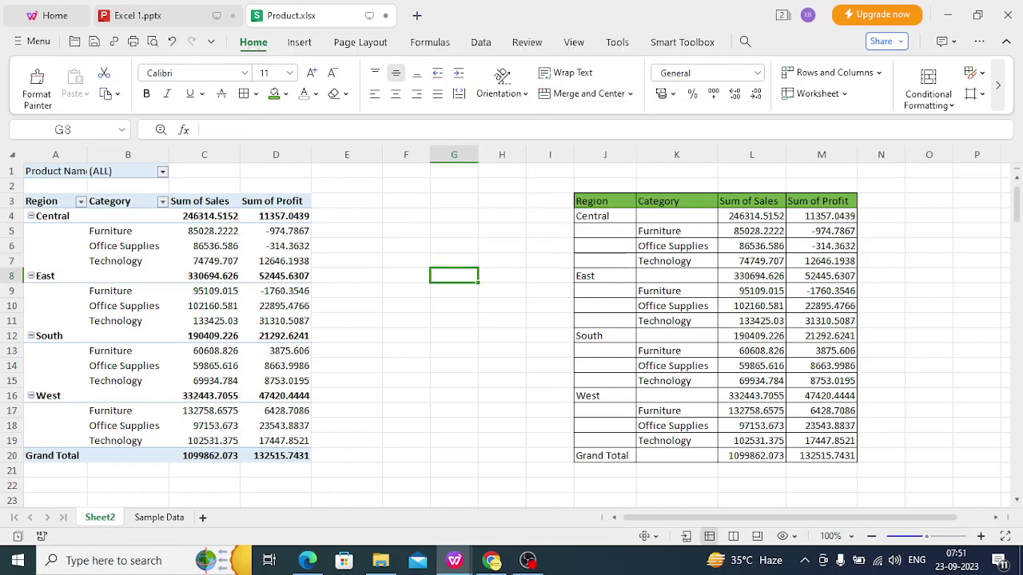
# Step: Merge and center the Central cells J4:J7 and the East cells J8:J11 in the pasted table
pyautogui.moveTo(605, 216); pyautogui.dragTo(605, 261)
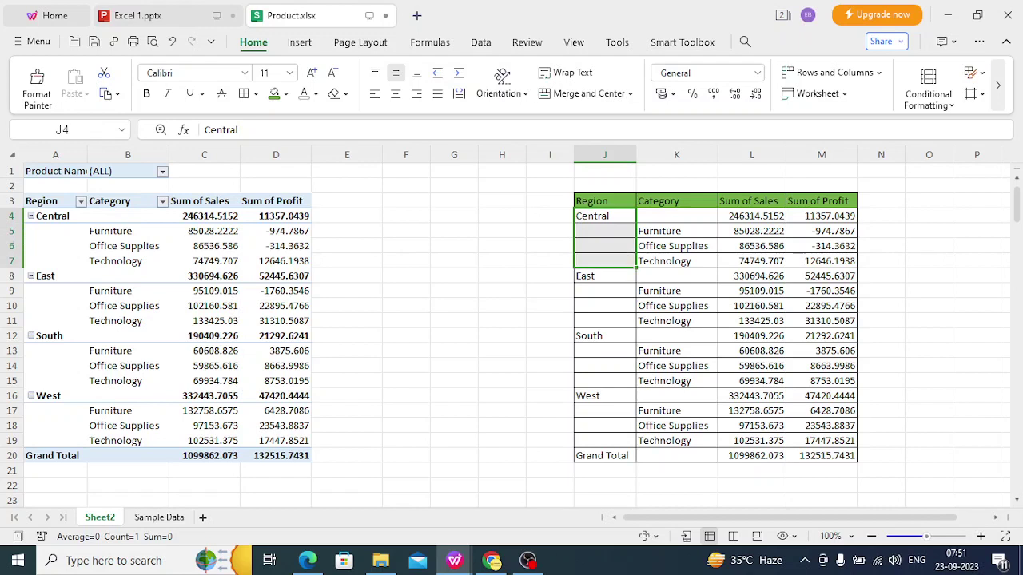
pyautogui.click(583, 94)
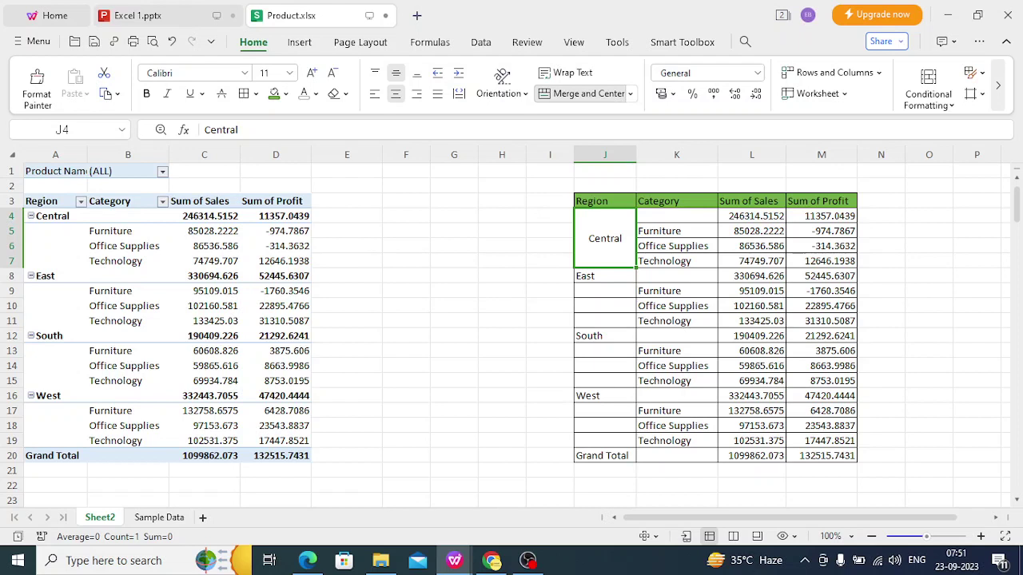
pyautogui.click(605, 275)
pyautogui.moveTo(605, 276); pyautogui.dragTo(605, 320)
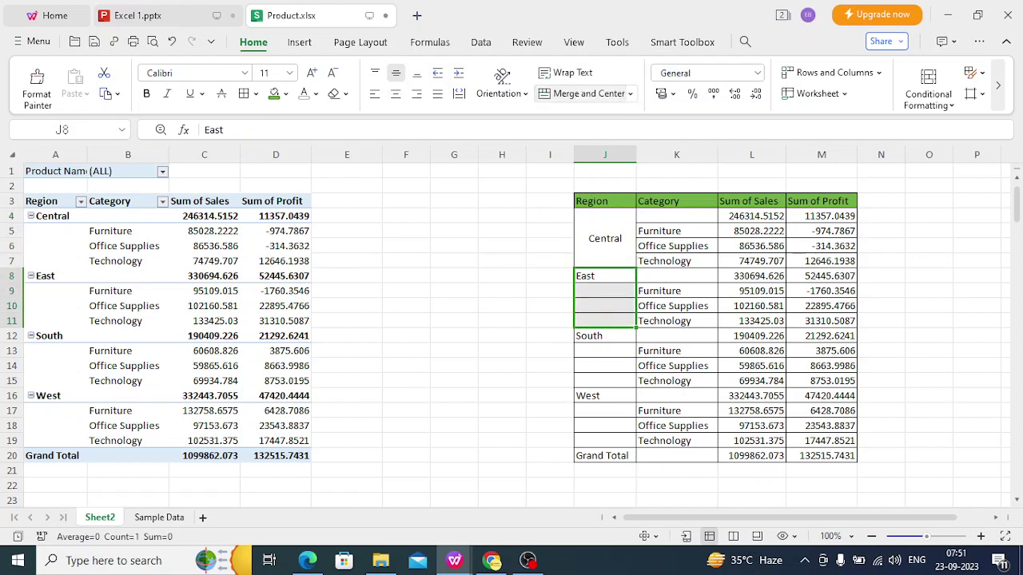
pyautogui.click(583, 94)
# Step: Merge and center the South cells J12:J15 and the West cells J16:J19 in the pasted table
pyautogui.click(605, 335)
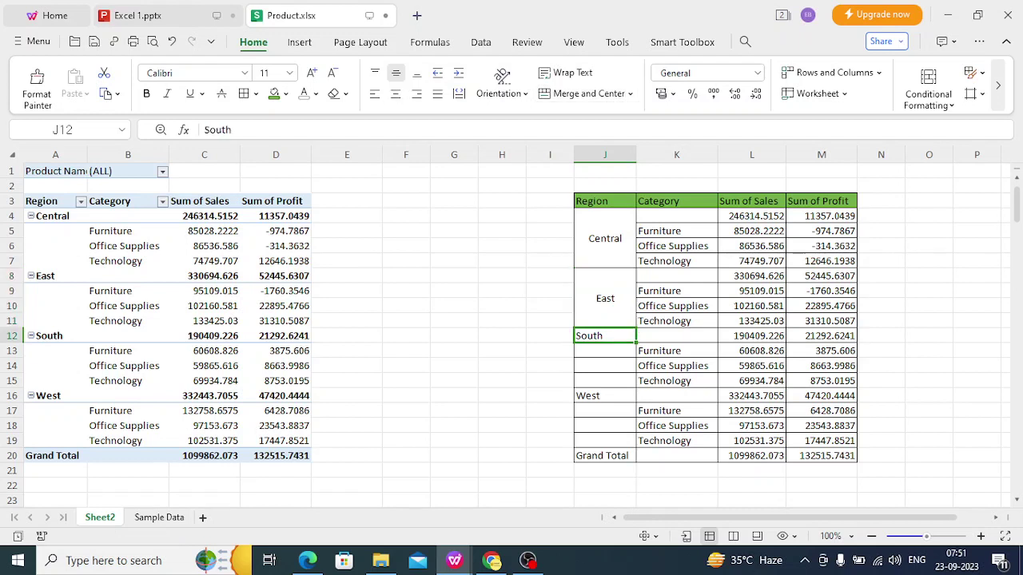
pyautogui.moveTo(605, 335); pyautogui.dragTo(605, 380)
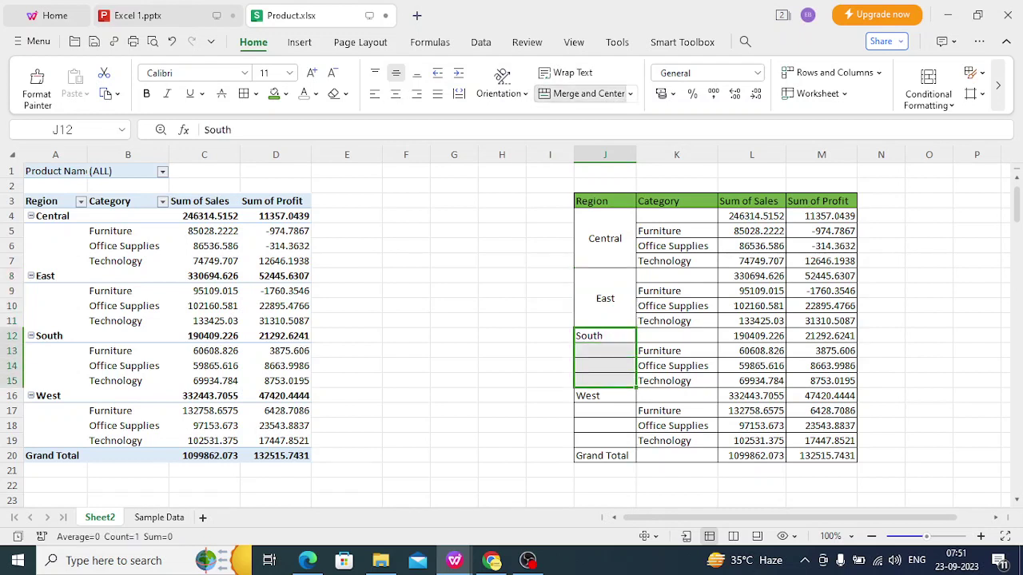
pyautogui.click(583, 93)
pyautogui.click(605, 395)
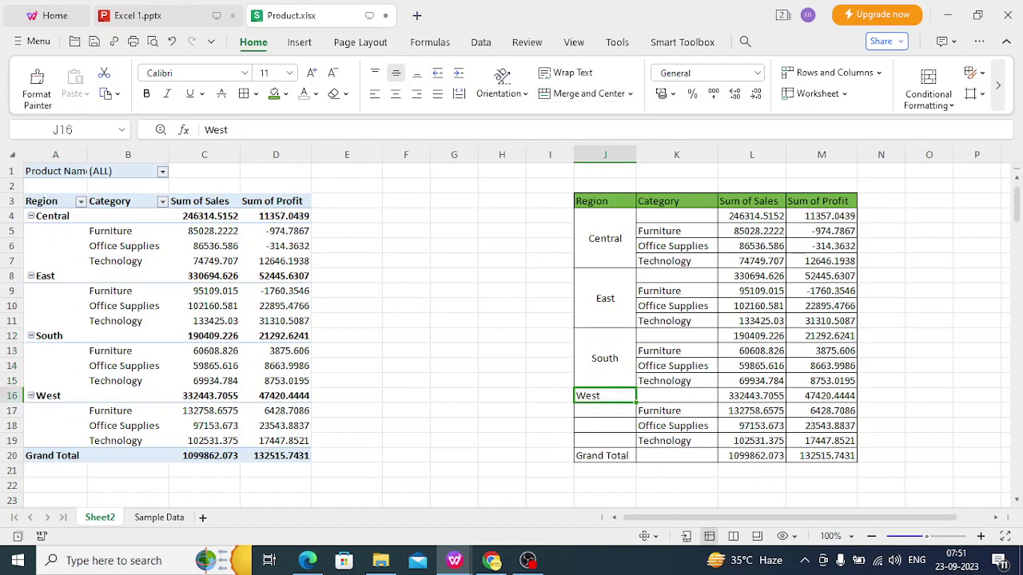
pyautogui.moveTo(604, 396); pyautogui.dragTo(605, 440)
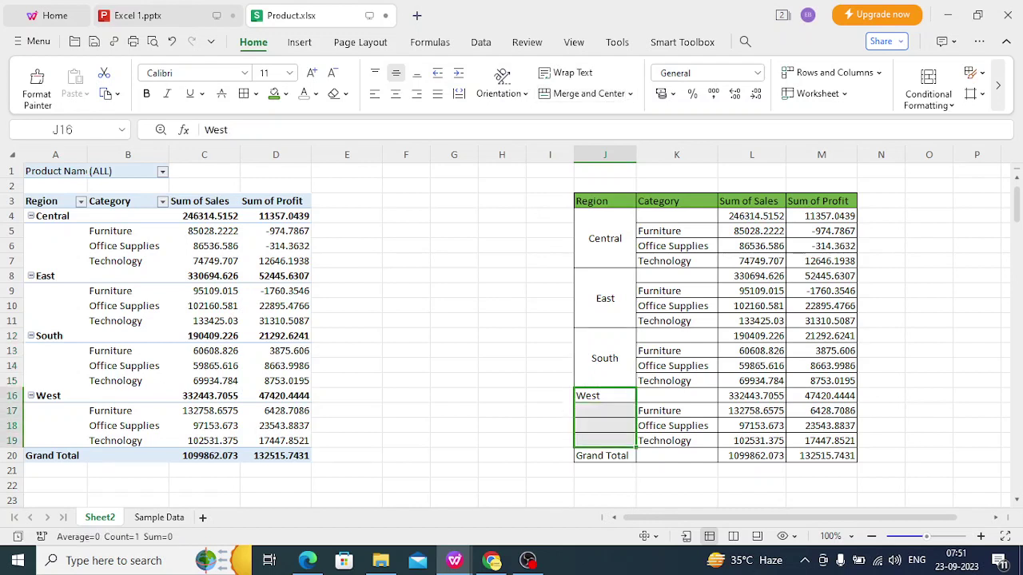
pyautogui.click(583, 94)
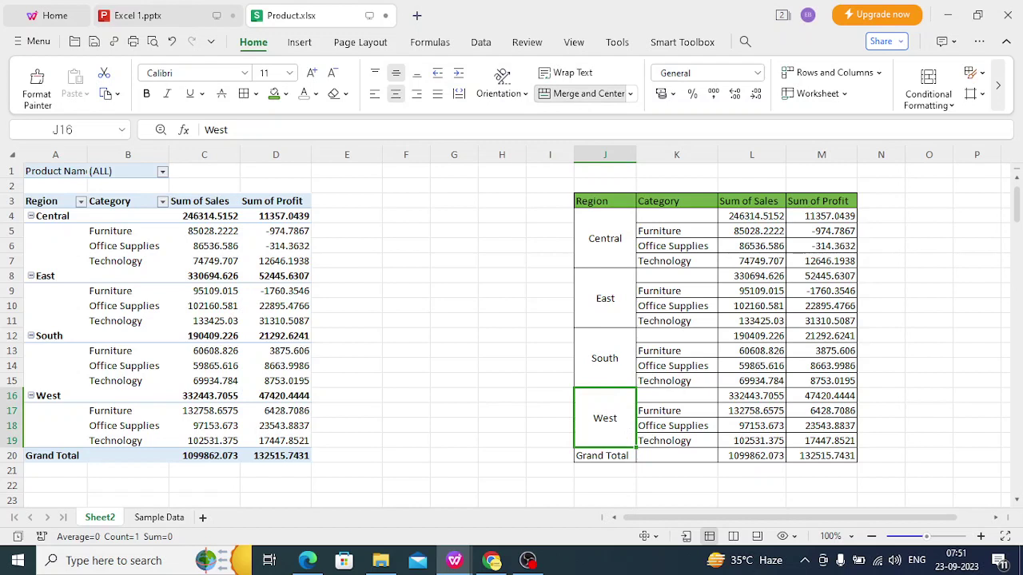
pyautogui.click(453, 291)
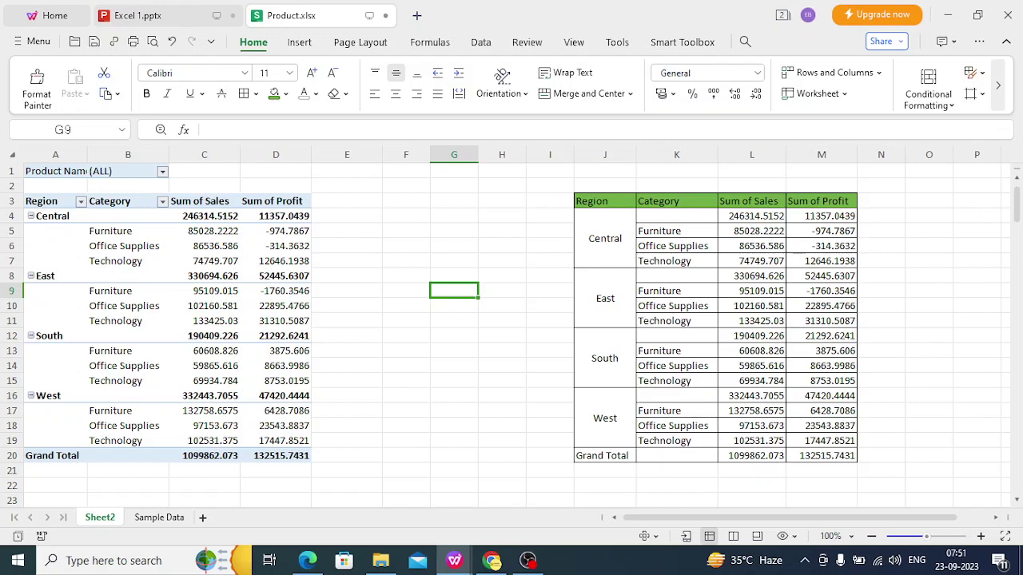
# Step: Enter "Total" in the blank Category cells K12, K8 and K4 for South, East and Central
pyautogui.click(677, 336)
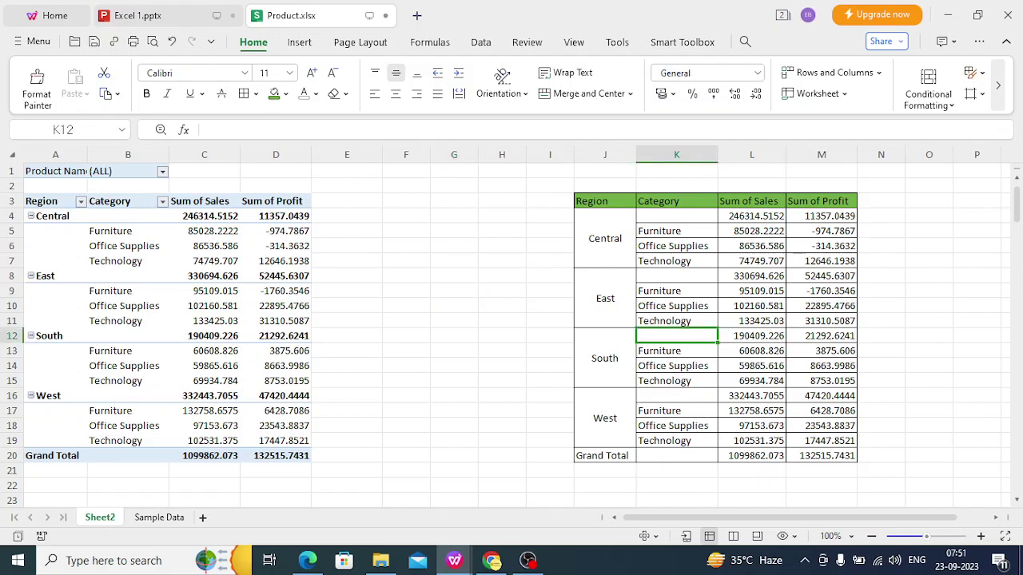
pyautogui.write('Total')
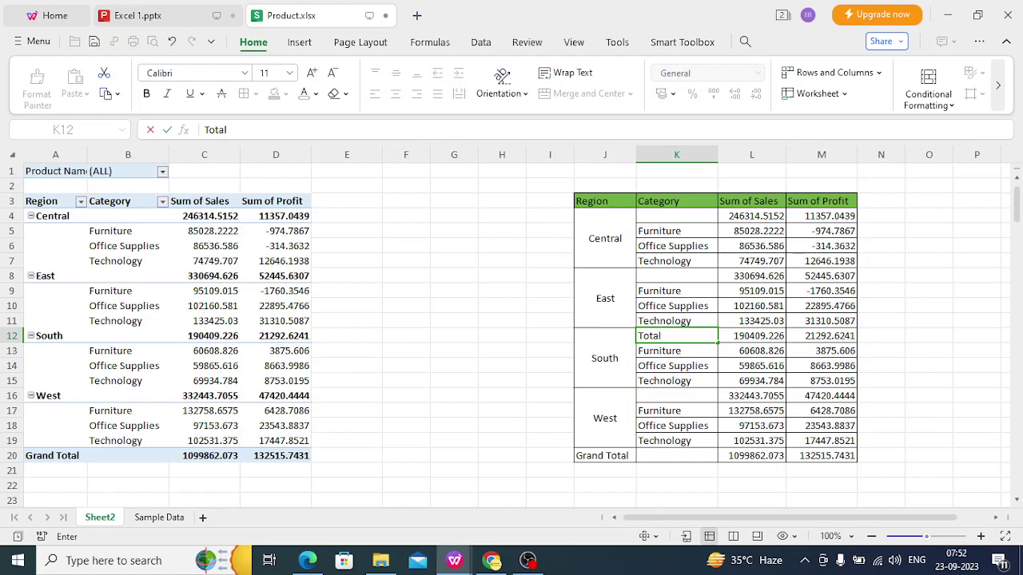
pyautogui.click(676, 276)
pyautogui.write('Tota')
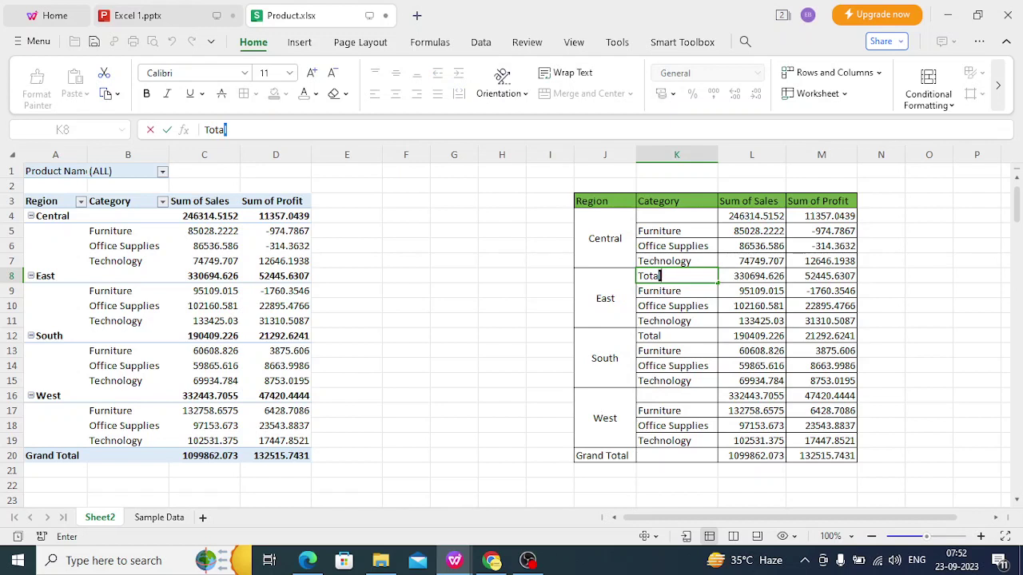
pyautogui.click(677, 216)
pyautogui.write('Total')
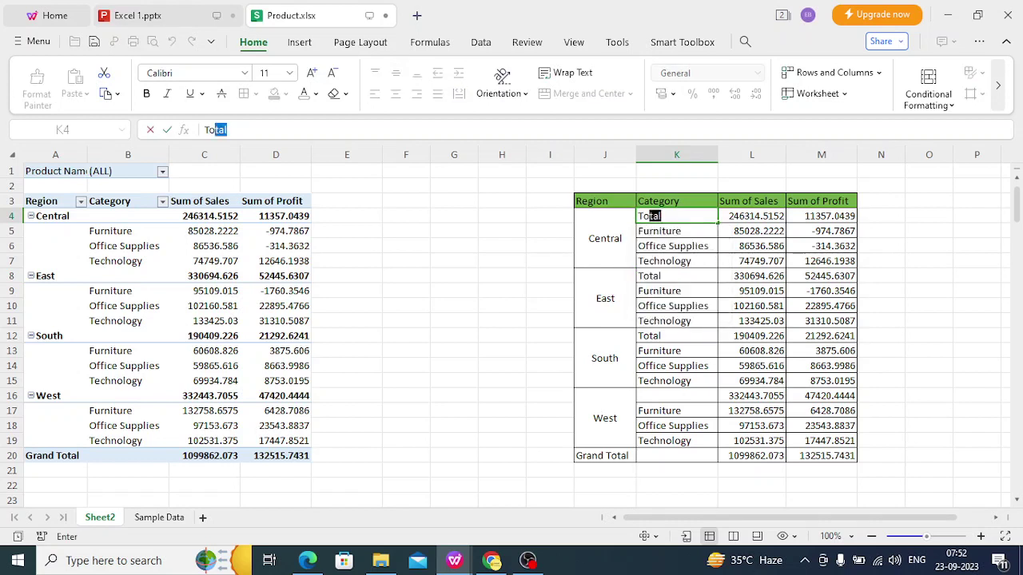
pyautogui.click(976, 261)
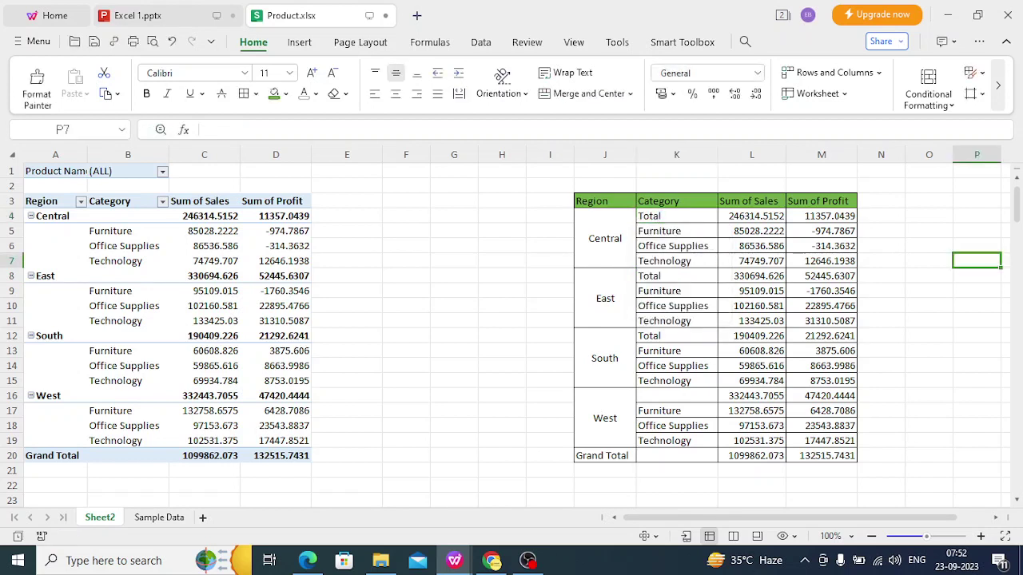
# Step: Fill the Central Total row, K4:M4, of the pasted table with dark gold
pyautogui.click(677, 216)
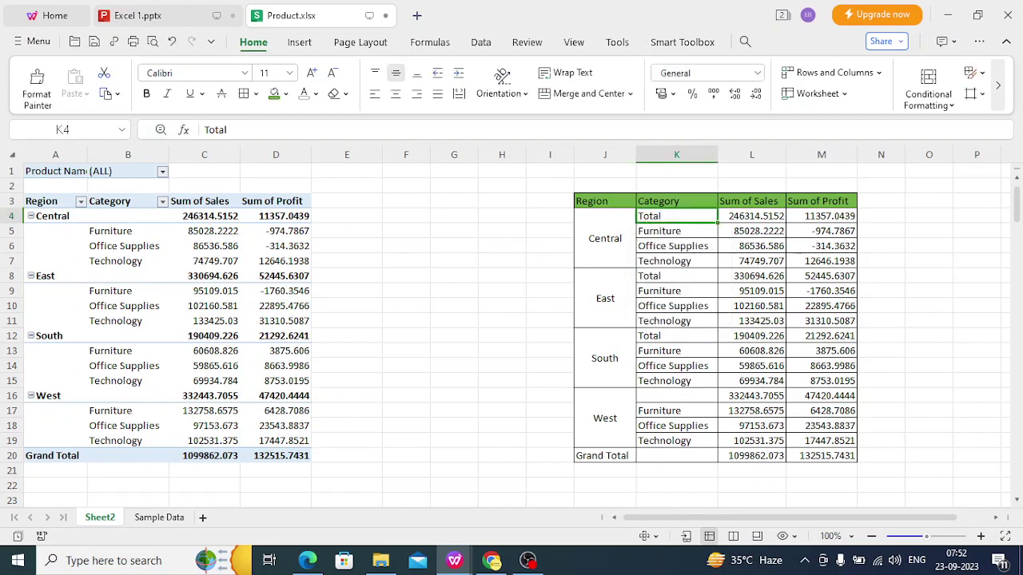
pyautogui.hotkey('shift', 'Right')
pyautogui.hotkey('shift', 'Right')
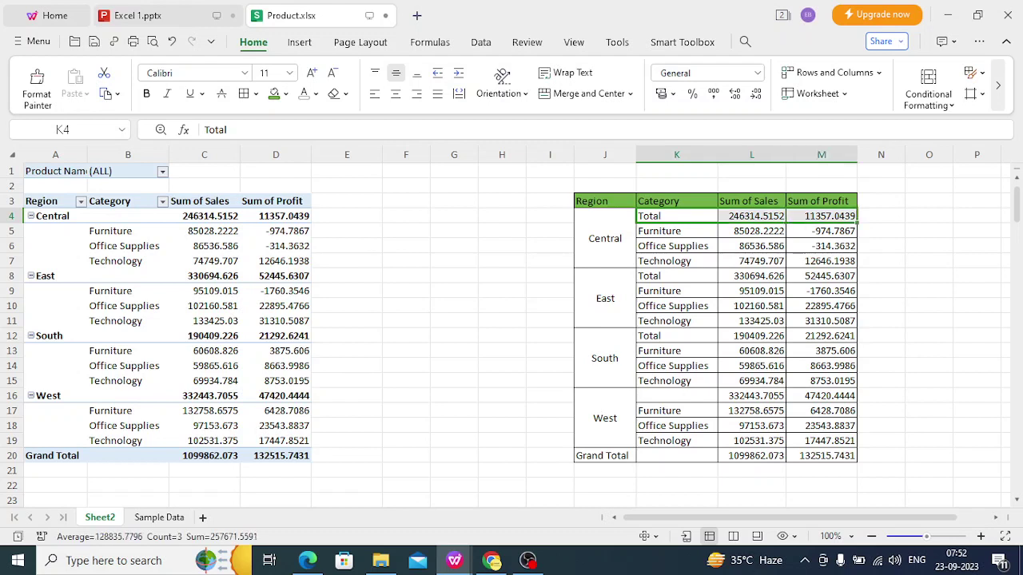
pyautogui.click(285, 94)
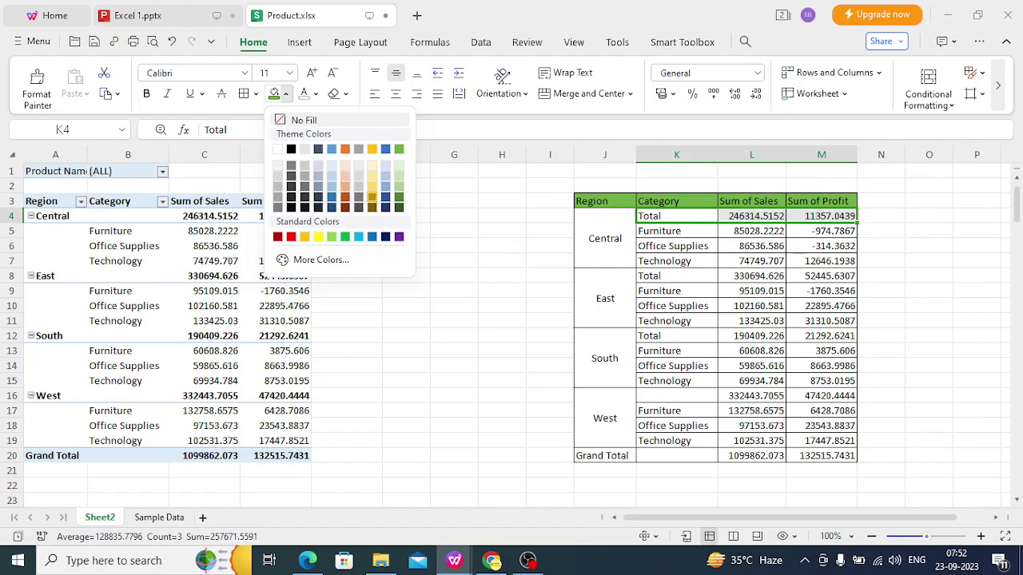
pyautogui.click(372, 197)
pyautogui.click(976, 261)
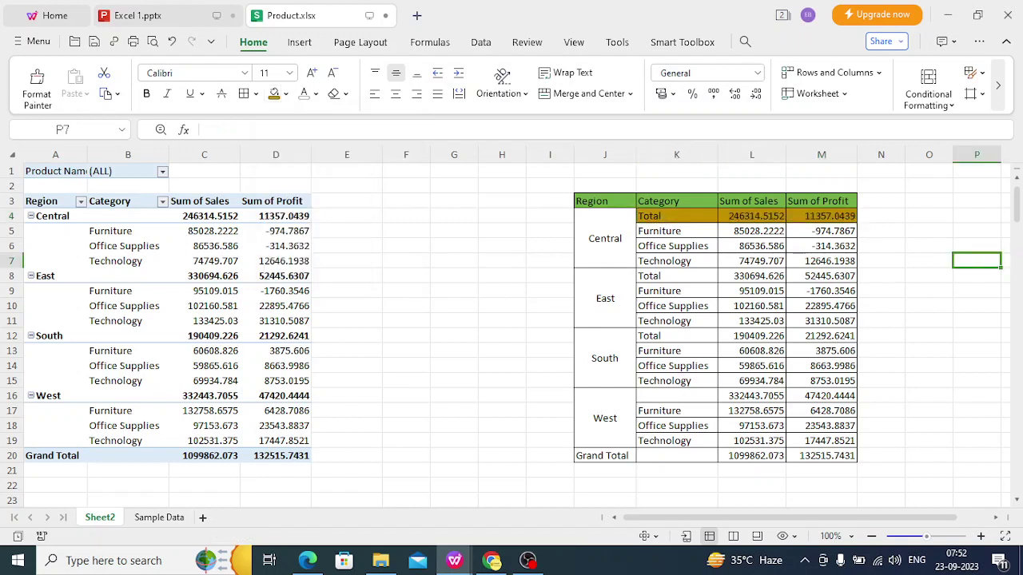
# Step: Fill the East Total row K8:M8 and the South Total row K12:M12 with the same dark gold
pyautogui.moveTo(676, 275); pyautogui.dragTo(820, 275)
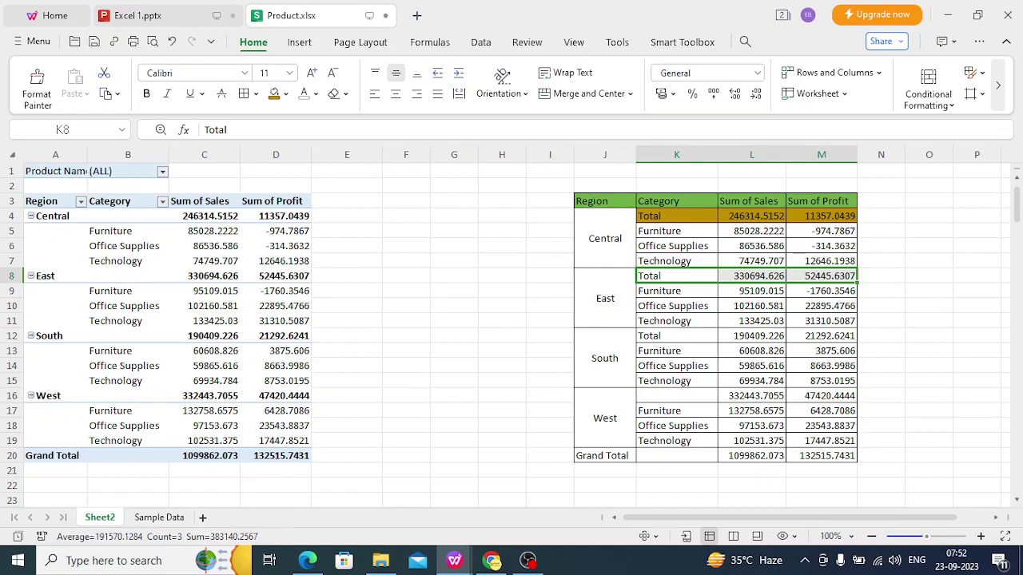
pyautogui.click(274, 94)
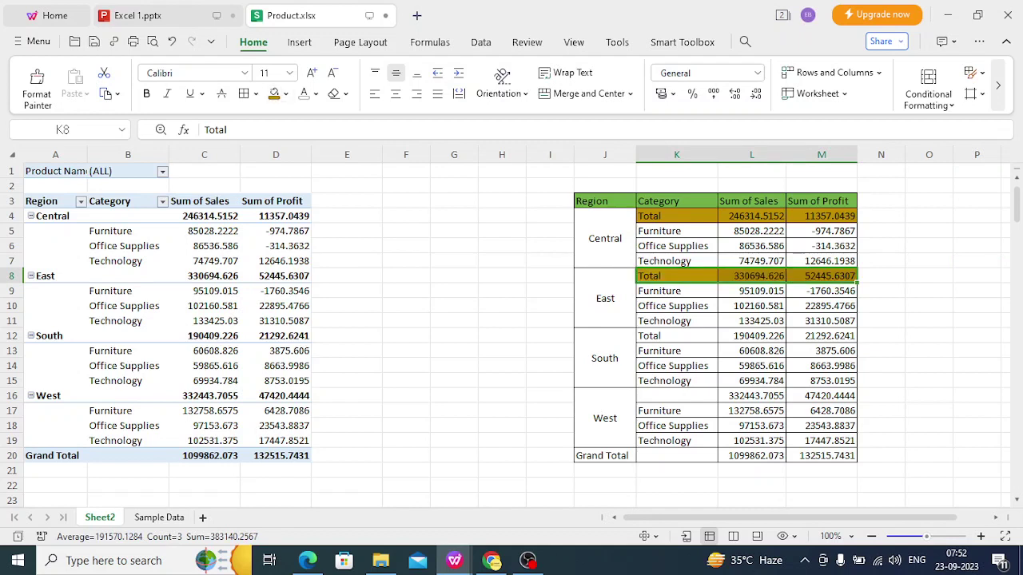
pyautogui.click(677, 335)
pyautogui.moveTo(677, 335); pyautogui.dragTo(821, 336)
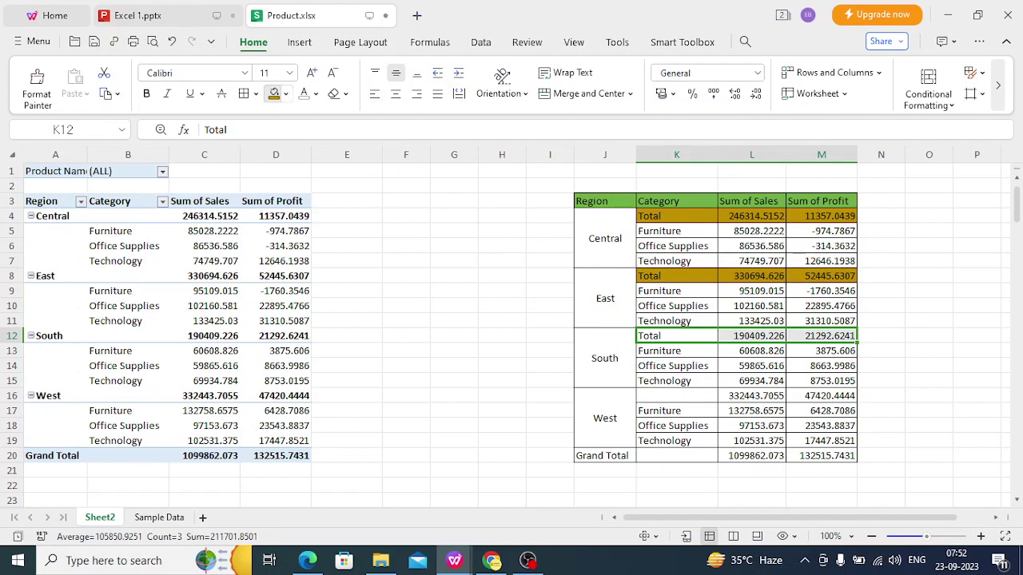
pyautogui.click(274, 94)
# Step: Enter "Total" in West's blank Category cell K16 and fill K16:M16 with the same dark gold
pyautogui.click(677, 396)
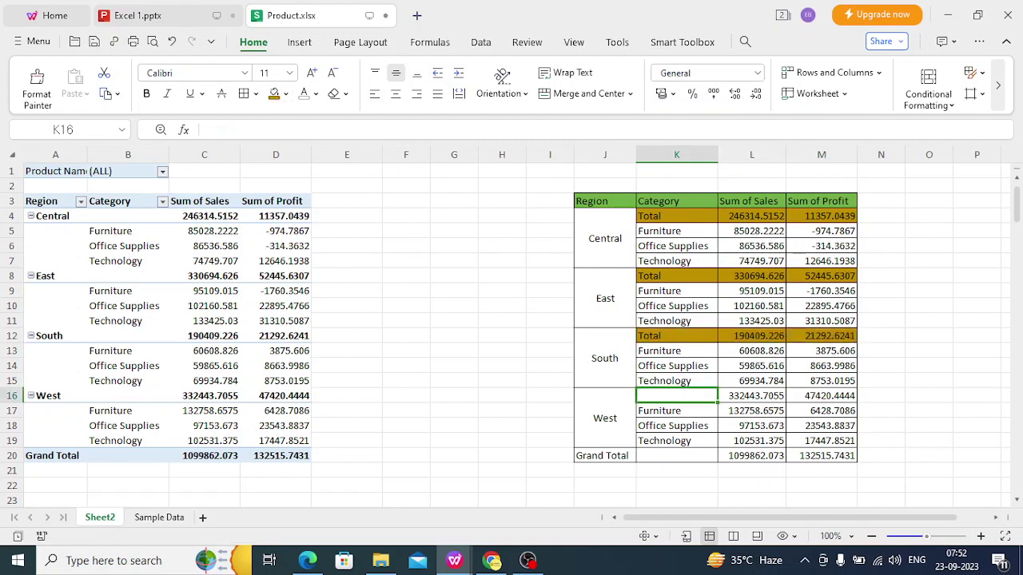
pyautogui.write('T')
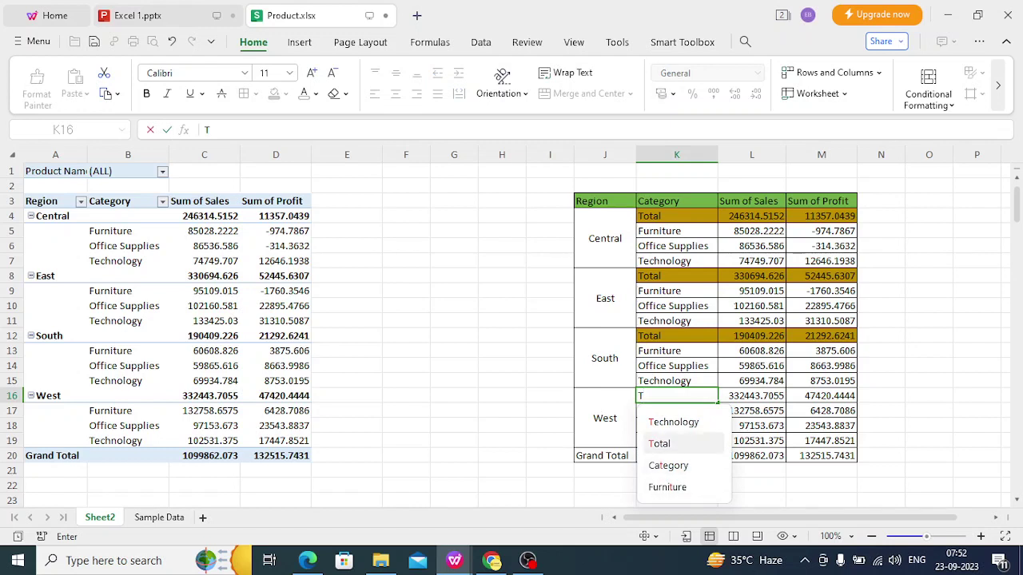
pyautogui.click(659, 444)
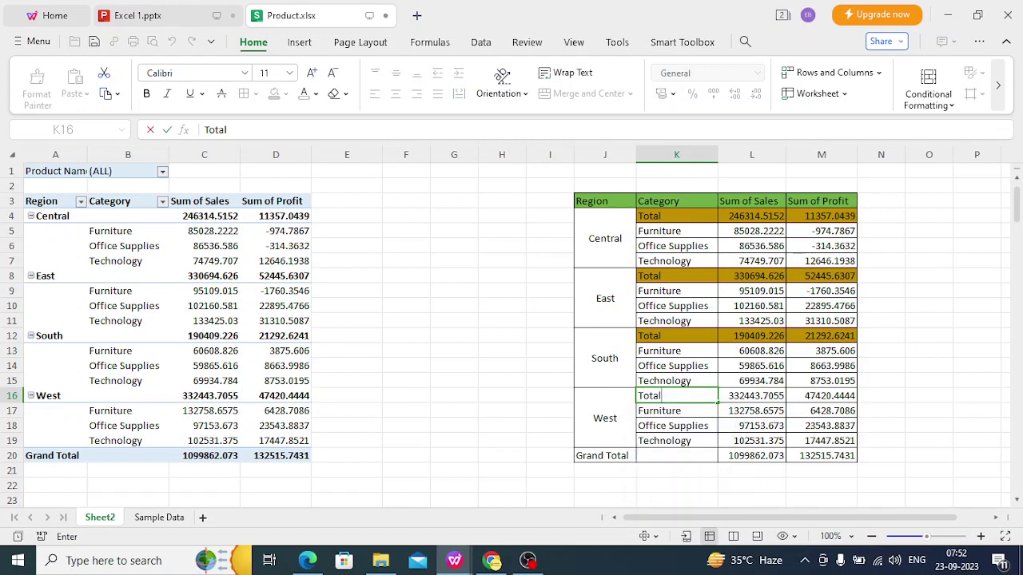
pyautogui.click(751, 396)
pyautogui.moveTo(676, 396); pyautogui.dragTo(821, 396)
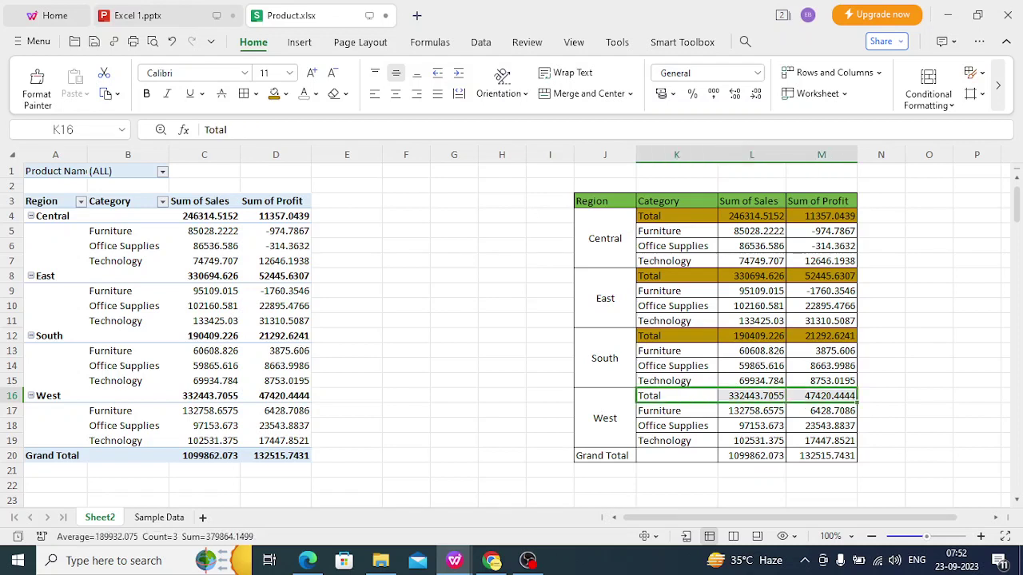
pyautogui.click(274, 94)
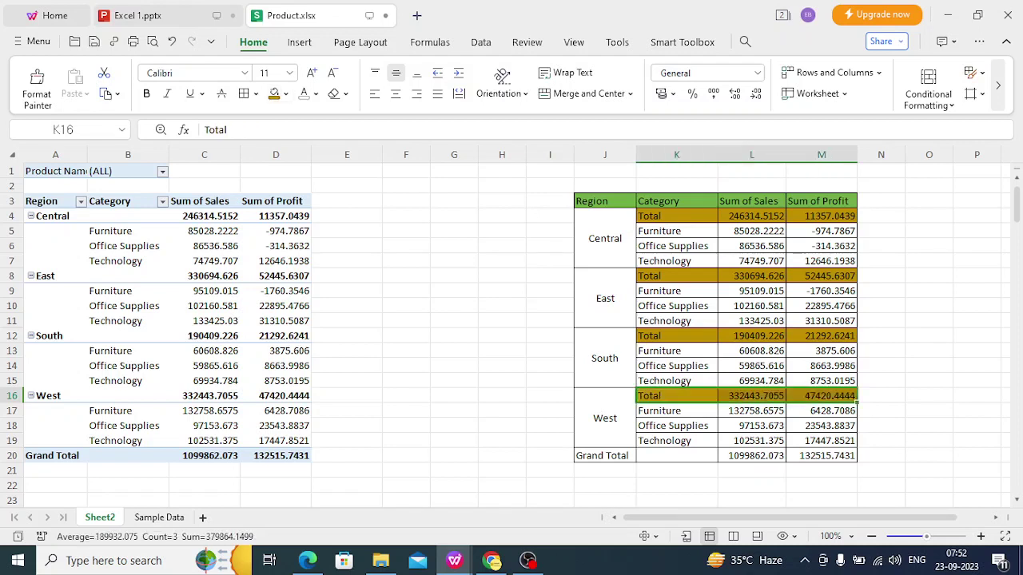
# Step: Merge and center the Grand Total label across cells J20:K20 of the pasted table
pyautogui.click(676, 455)
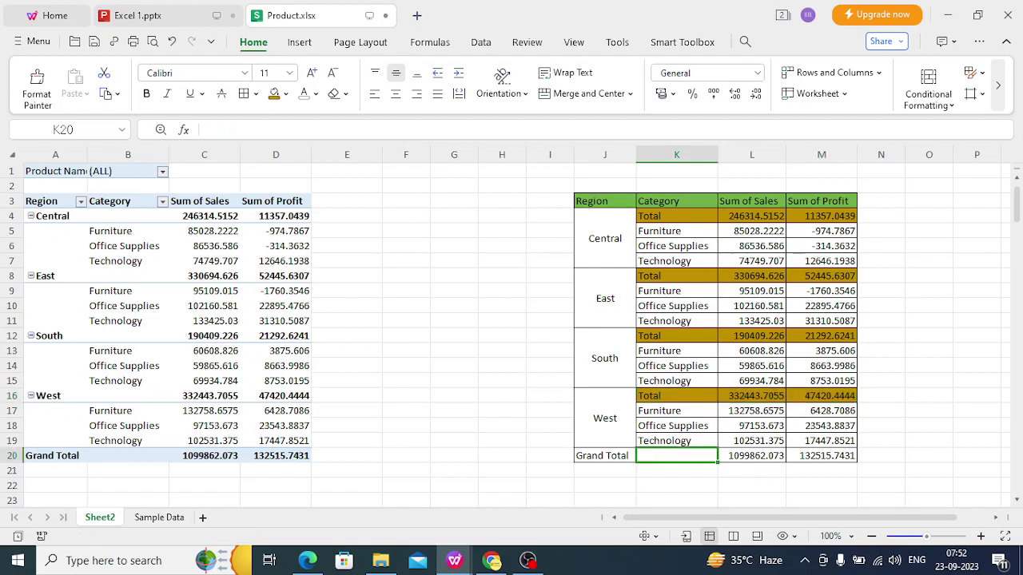
pyautogui.click(604, 456)
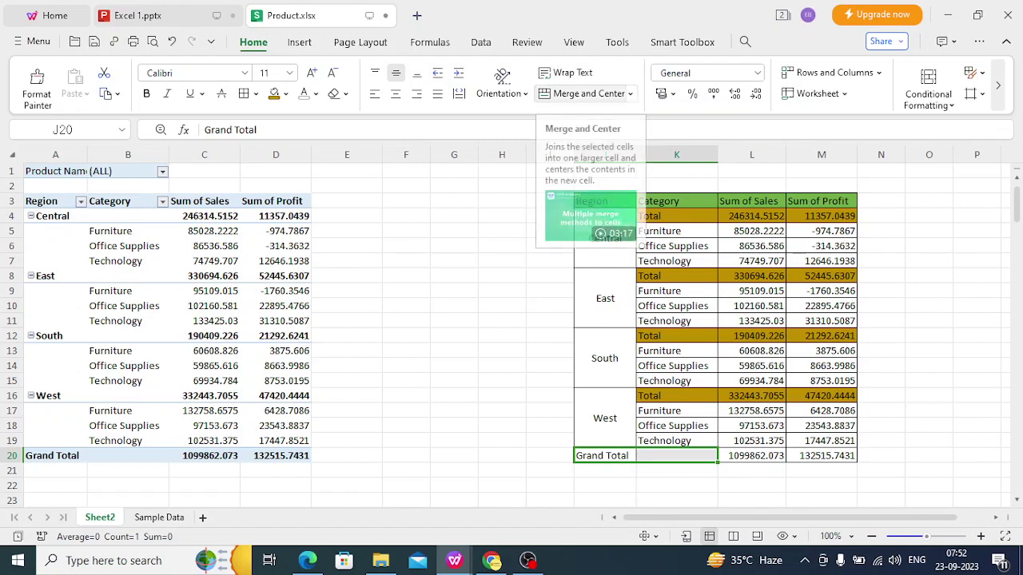
pyautogui.click(583, 94)
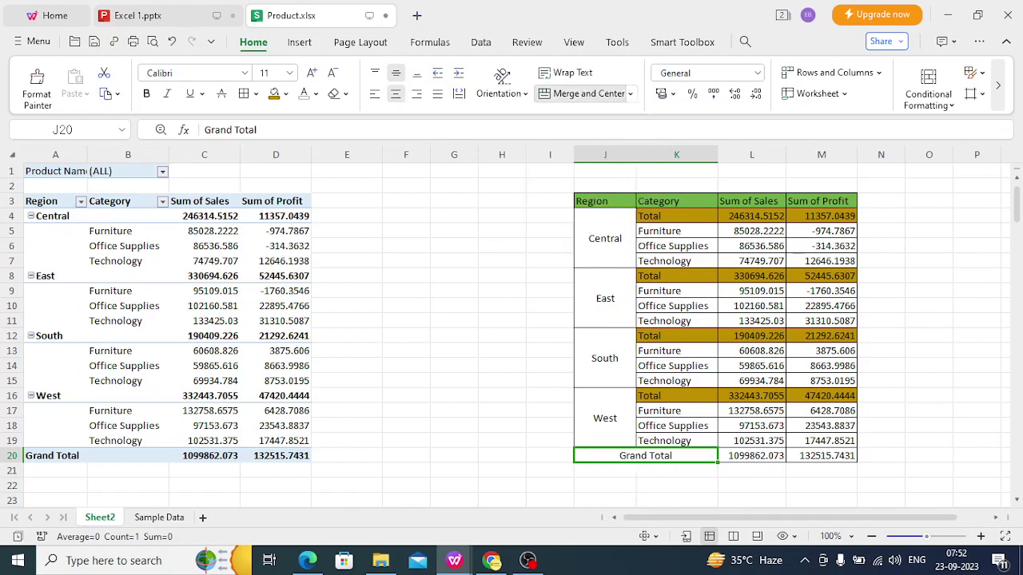
pyautogui.click(751, 470)
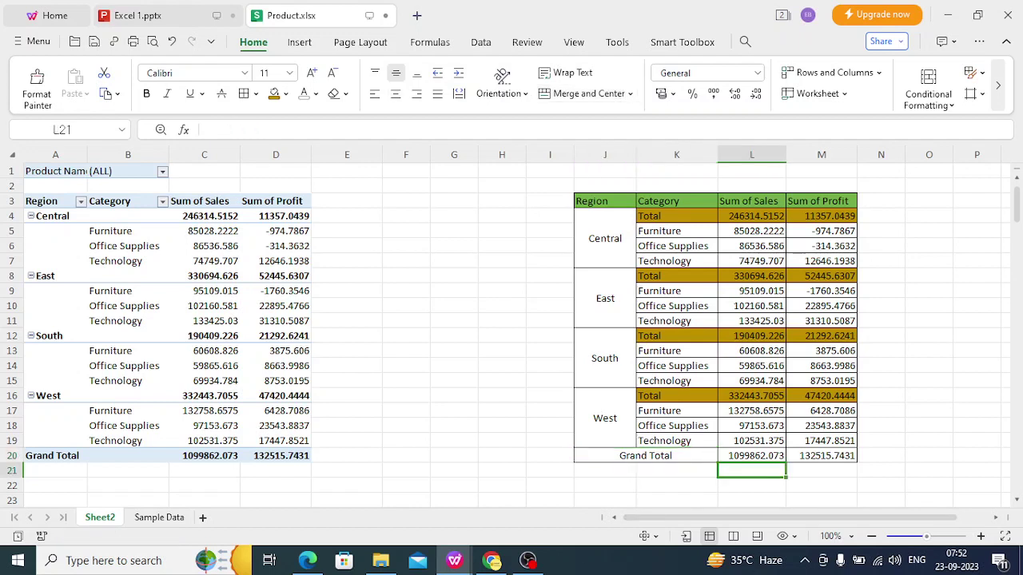
# Step: Fill the pasted table's Grand Total row, J20:M20, with dark green and set its text to white
pyautogui.click(646, 455)
pyautogui.hotkey('shift', 'Right')
pyautogui.hotkey('shift', 'Right')
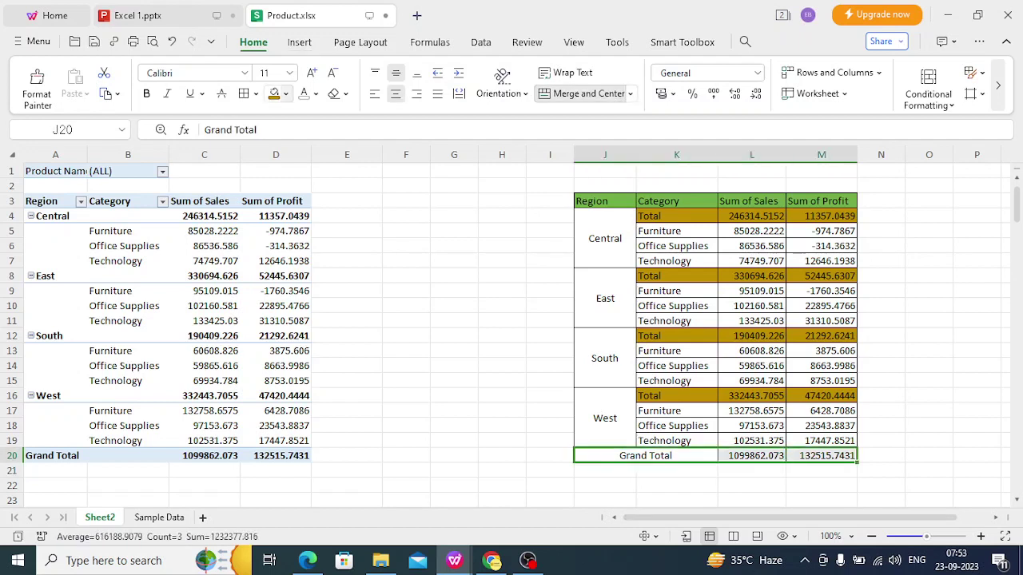
pyautogui.click(285, 94)
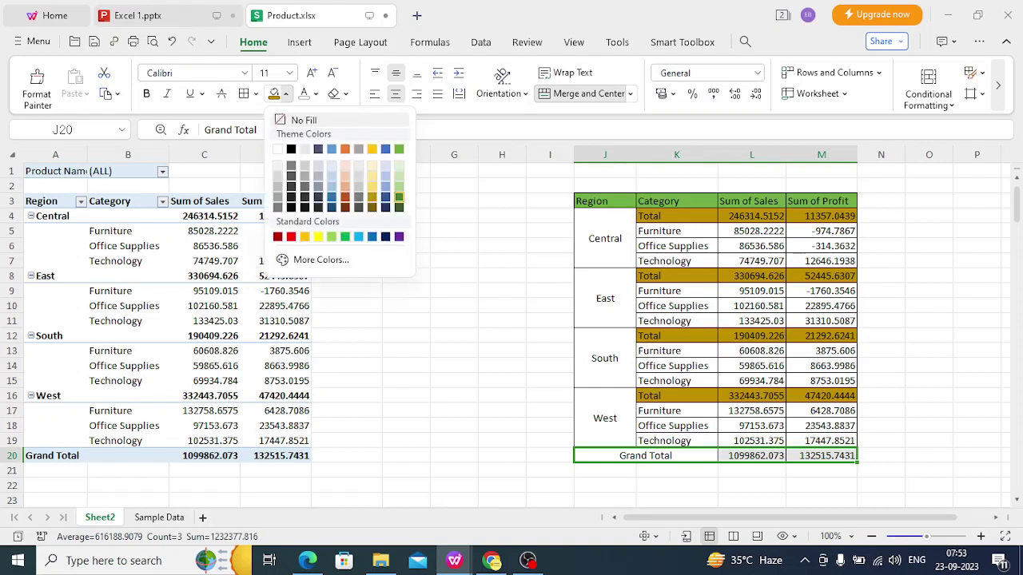
pyautogui.click(399, 196)
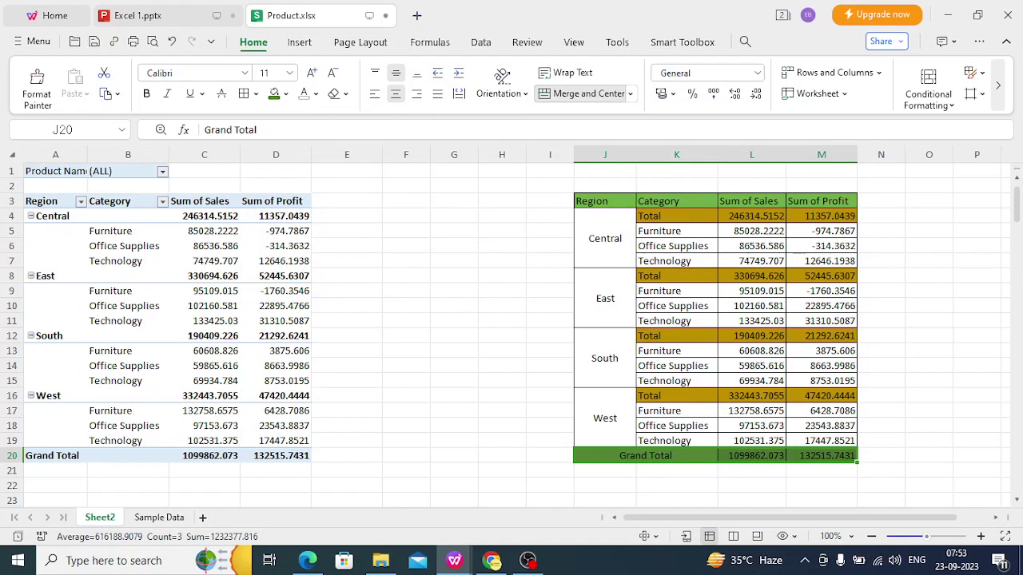
pyautogui.click(316, 93)
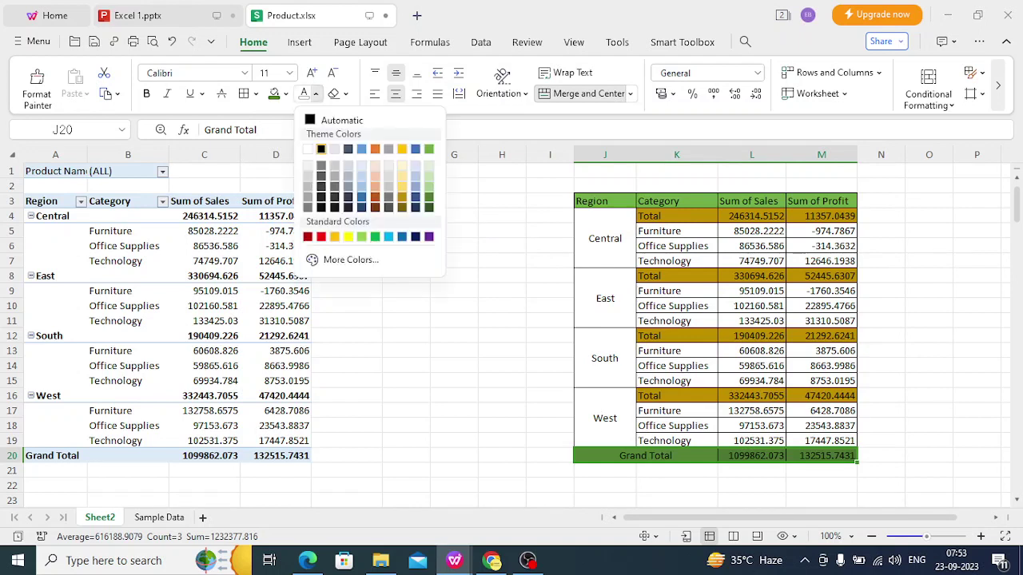
pyautogui.click(307, 149)
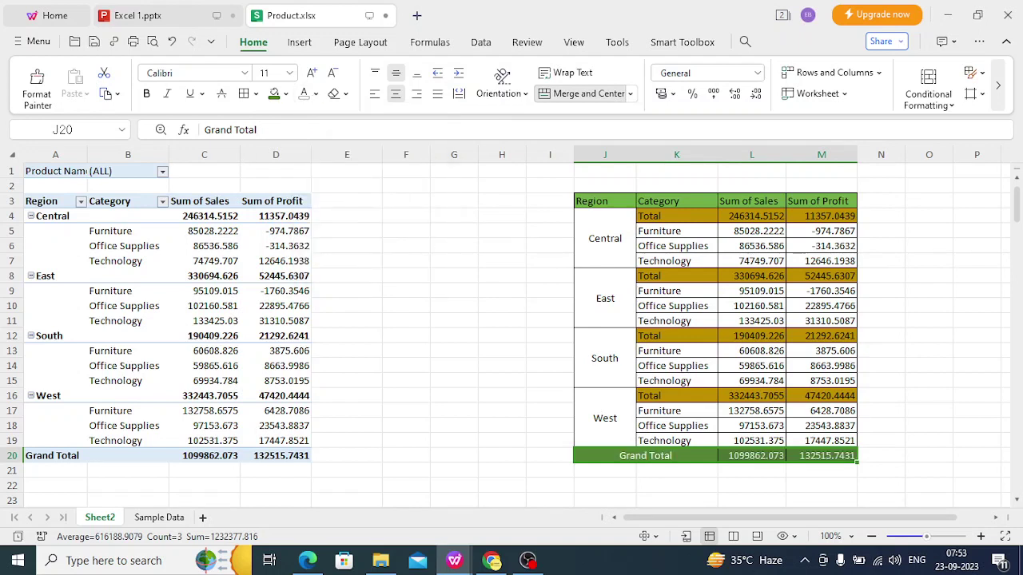
# Step: Give the pasted table's header row, J3:M3, the same dark green fill and white text as the Grand Total row
pyautogui.click(604, 201)
pyautogui.press('Right')
pyautogui.press('Right')
pyautogui.press('Right')
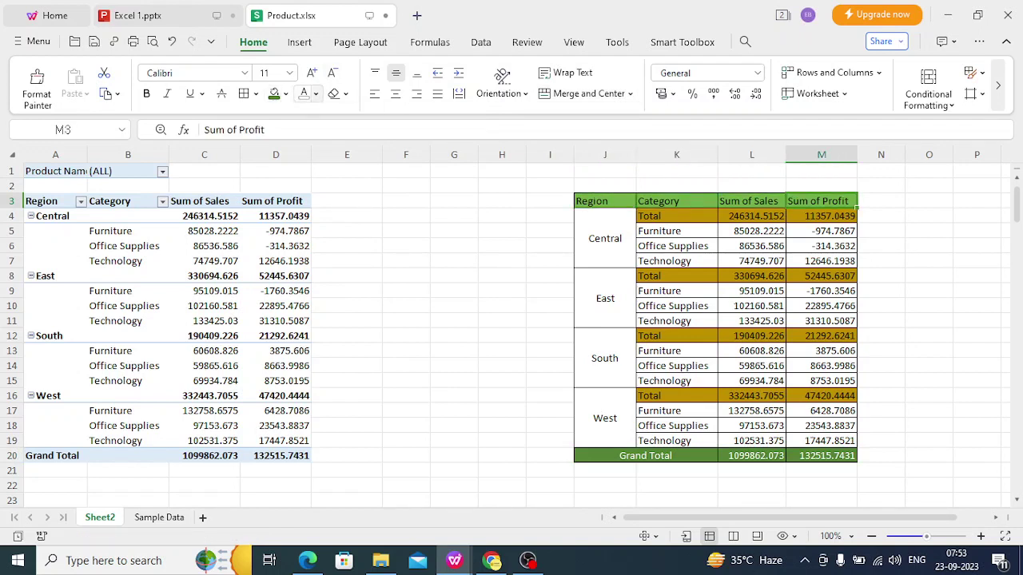
pyautogui.click(303, 93)
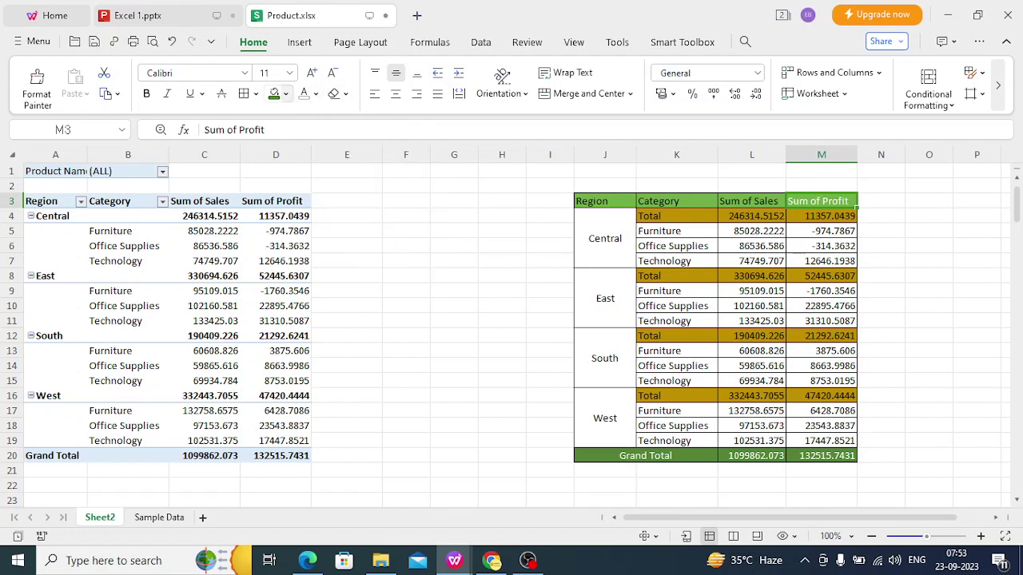
pyautogui.click(273, 93)
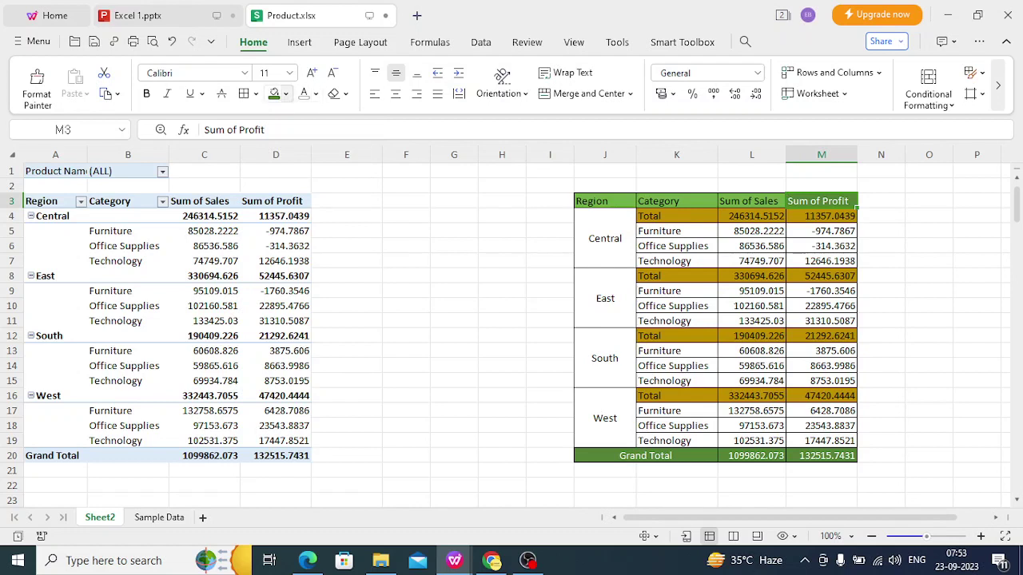
pyautogui.click(285, 94)
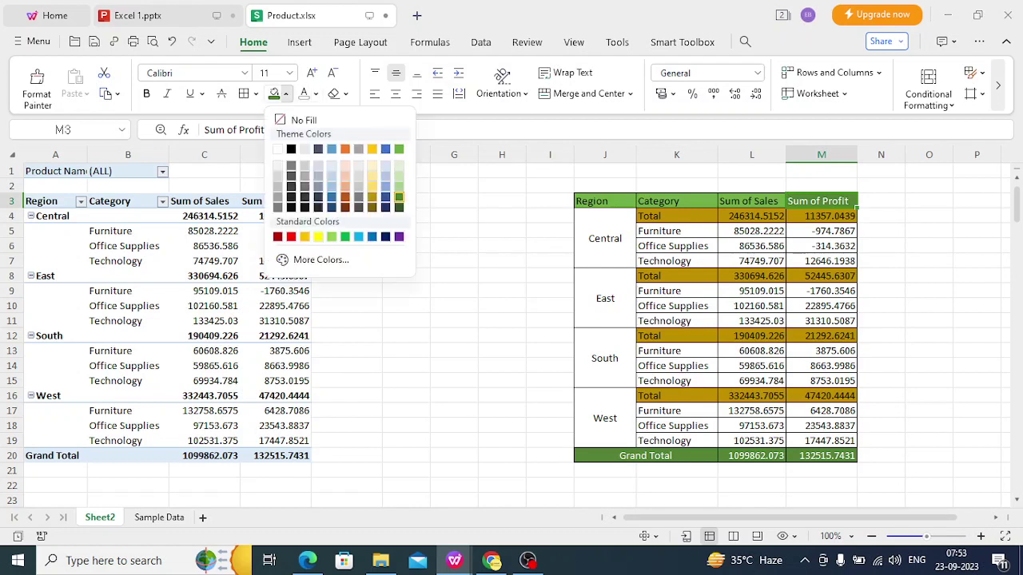
pyautogui.click(398, 197)
pyautogui.moveTo(591, 200); pyautogui.dragTo(784, 206)
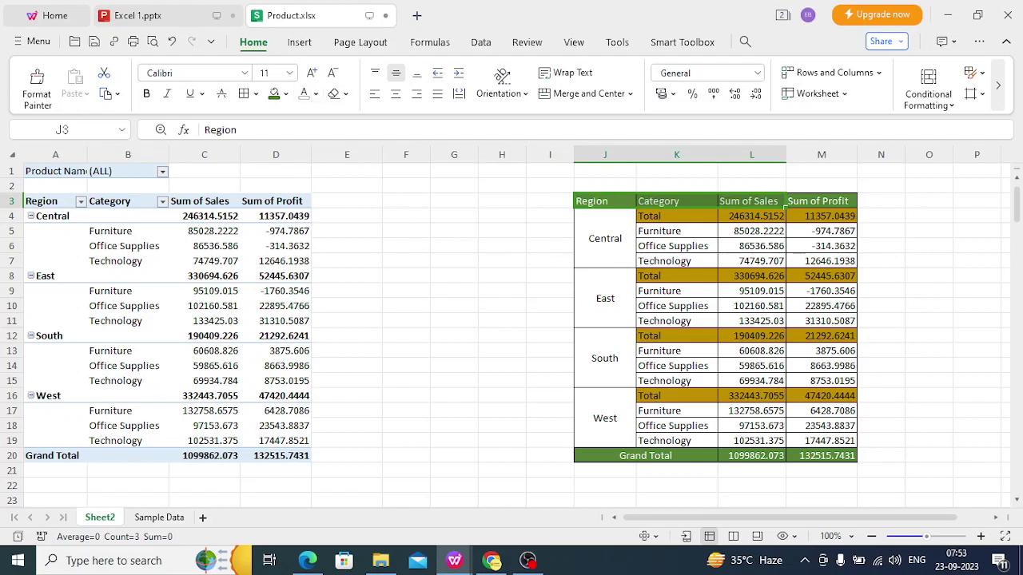
pyautogui.click(928, 246)
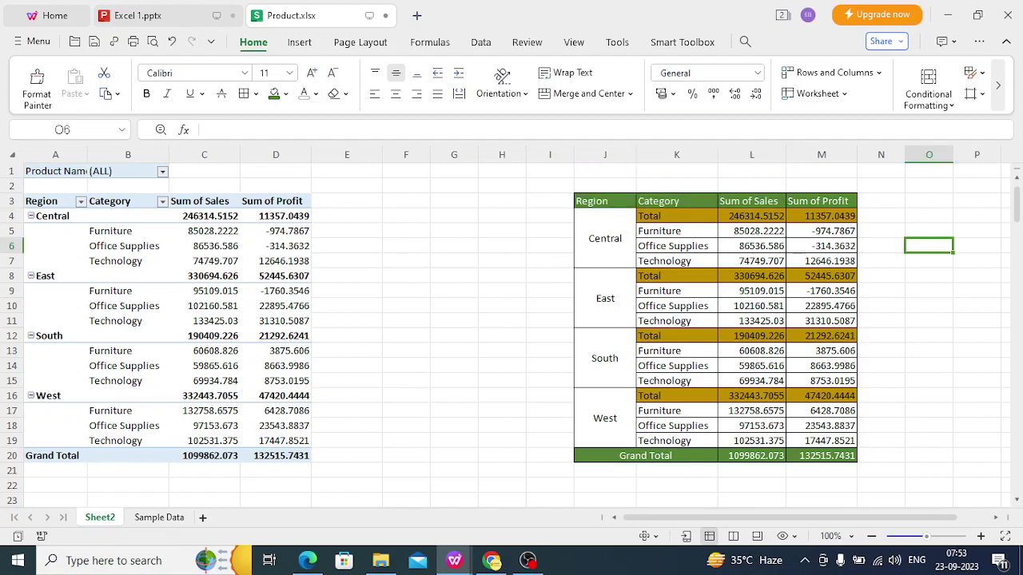
# Step: Shorten the "Sum of Profit" header in M3 to "Profit"
pyautogui.doubleClick(847, 201)
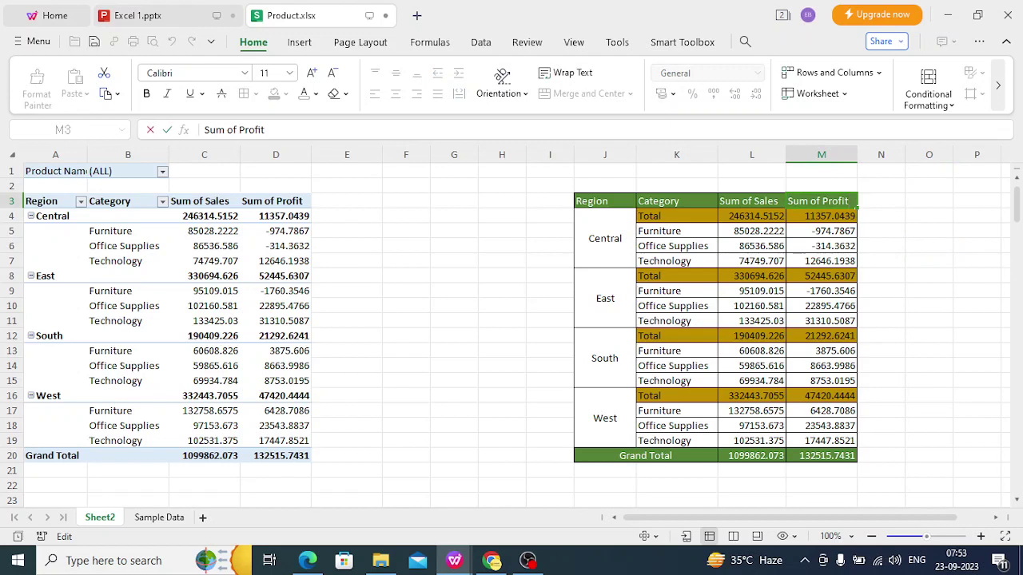
pyautogui.press('BackSpace')
pyautogui.press('BackSpace')
pyautogui.press('BackSpace')
pyautogui.press('BackSpace')
pyautogui.press('BackSpace')
pyautogui.press('BackSpace')
pyautogui.press('BackSpace')
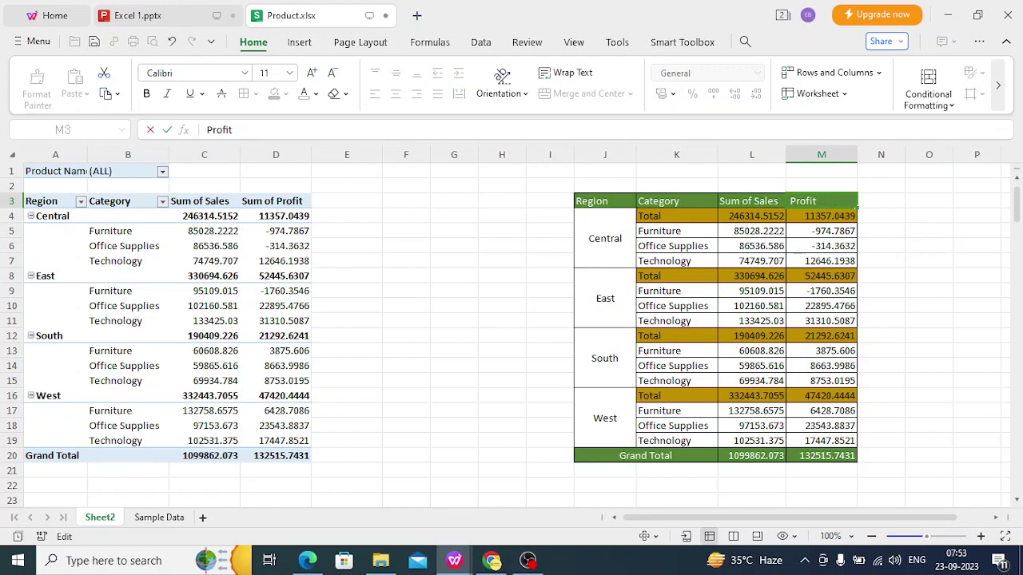
pyautogui.click(928, 231)
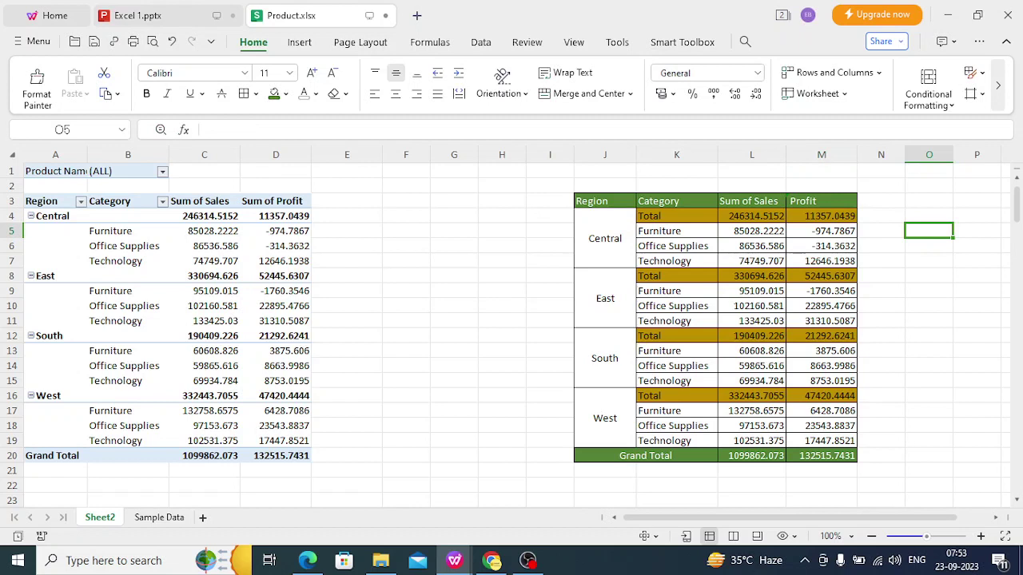
# Step: Shorten the "Sum of Sales" header in L3 to "Sales"
pyautogui.click(784, 205)
pyautogui.doubleClick(785, 205)
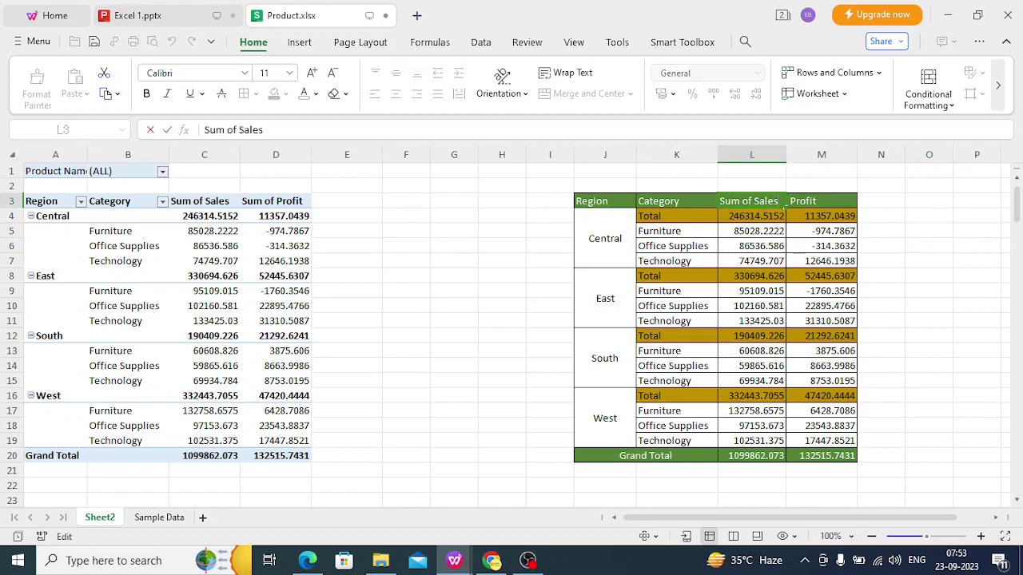
pyautogui.press('BackSpace')
pyautogui.press('BackSpace')
pyautogui.press('BackSpace')
pyautogui.press('BackSpace')
pyautogui.press('BackSpace')
pyautogui.press('BackSpace')
pyautogui.press('BackSpace')
pyautogui.click(928, 215)
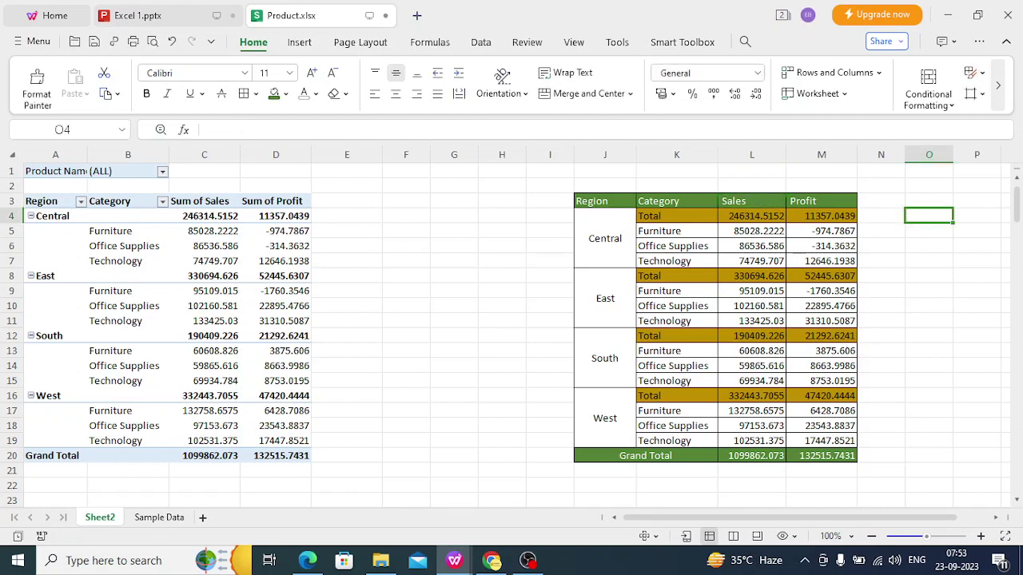
pyautogui.click(751, 155)
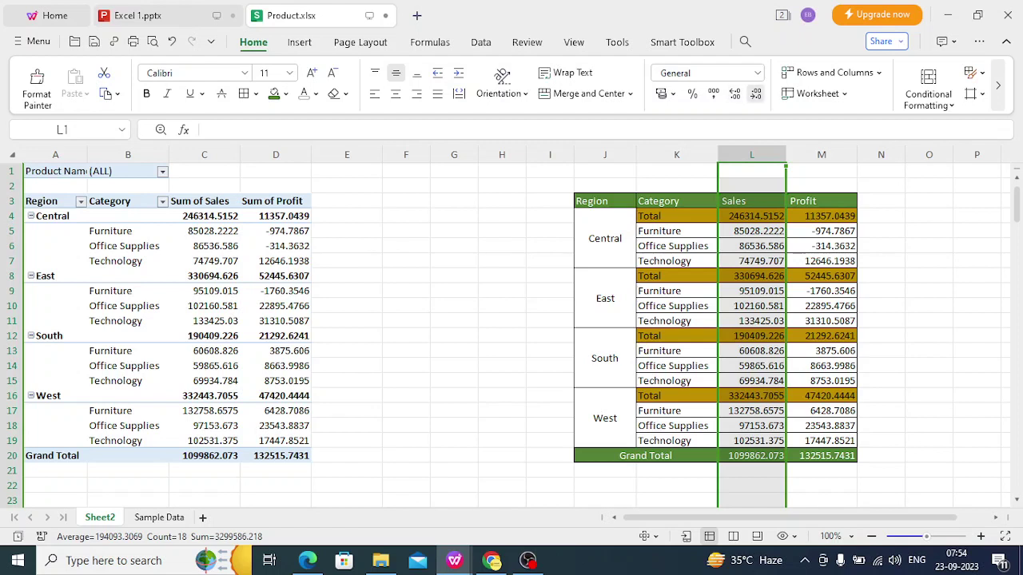
pyautogui.scroll(-8, 512, 336)
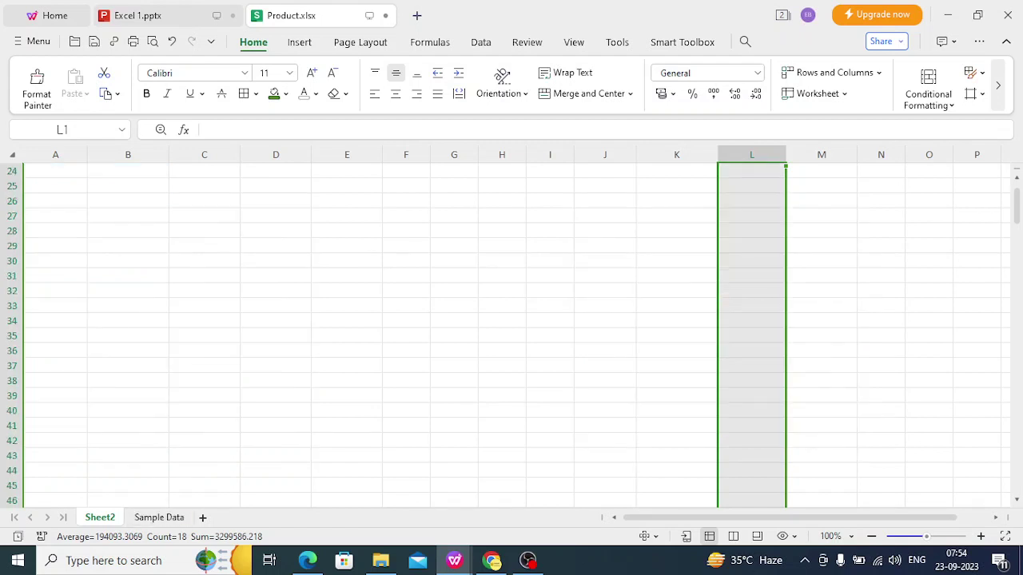
pyautogui.doubleClick(99, 517)
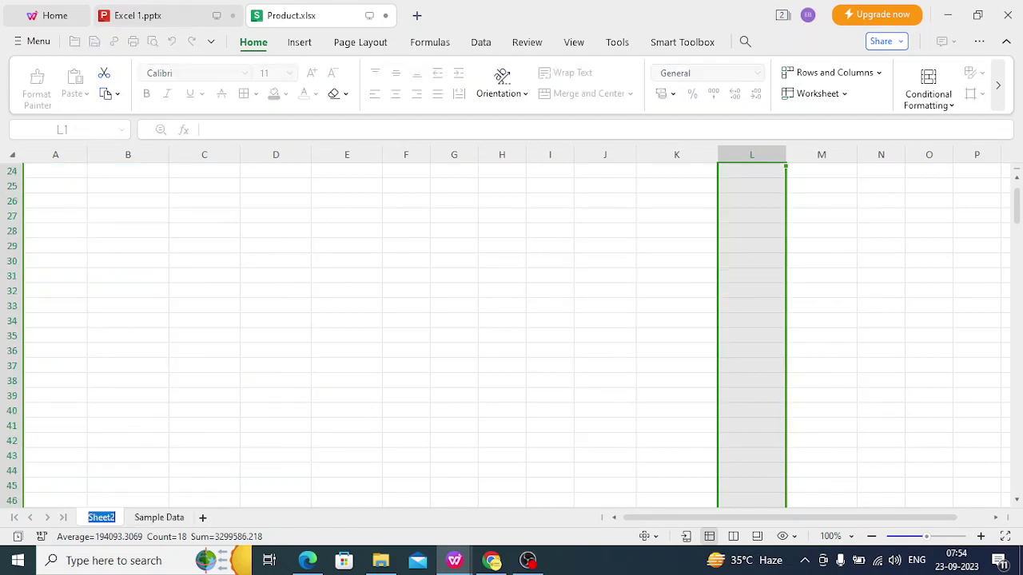
pyautogui.click(605, 380)
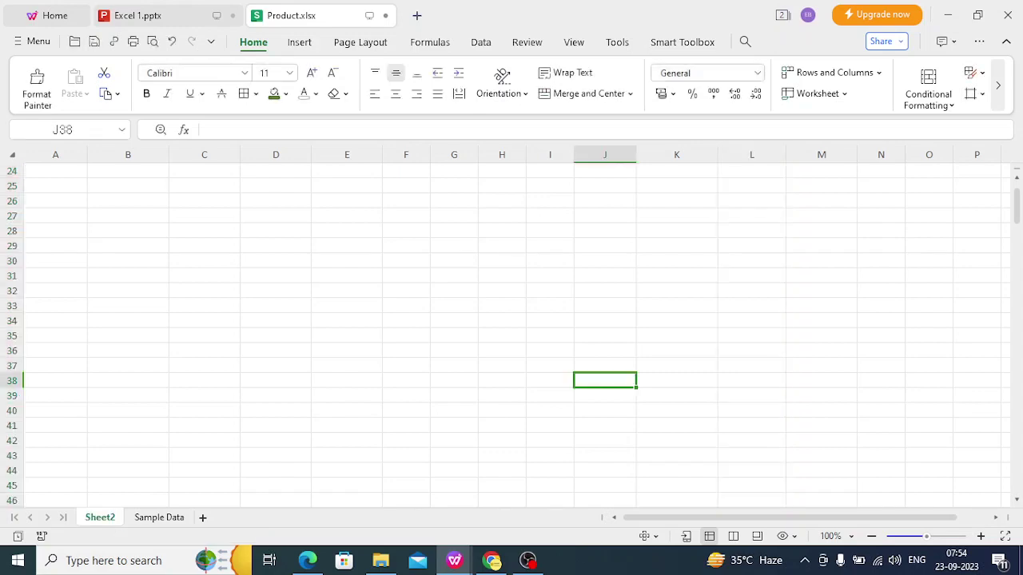
pyautogui.scroll(7, 605, 380)
# Step: Format the Central sales total in L4 with comma separators and no decimals, and copy that format to the profit total in M4
pyautogui.click(751, 171)
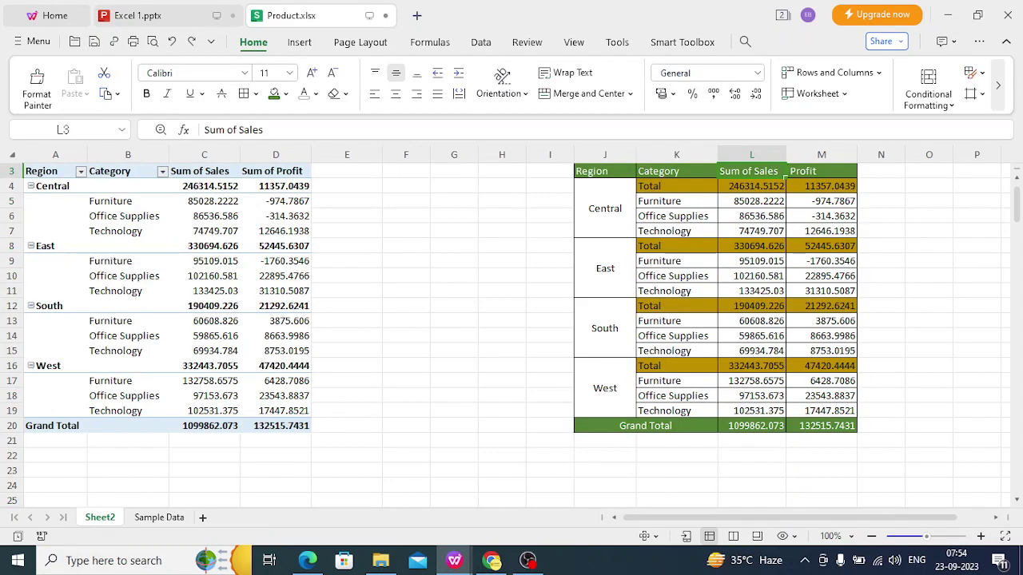
pyautogui.click(751, 186)
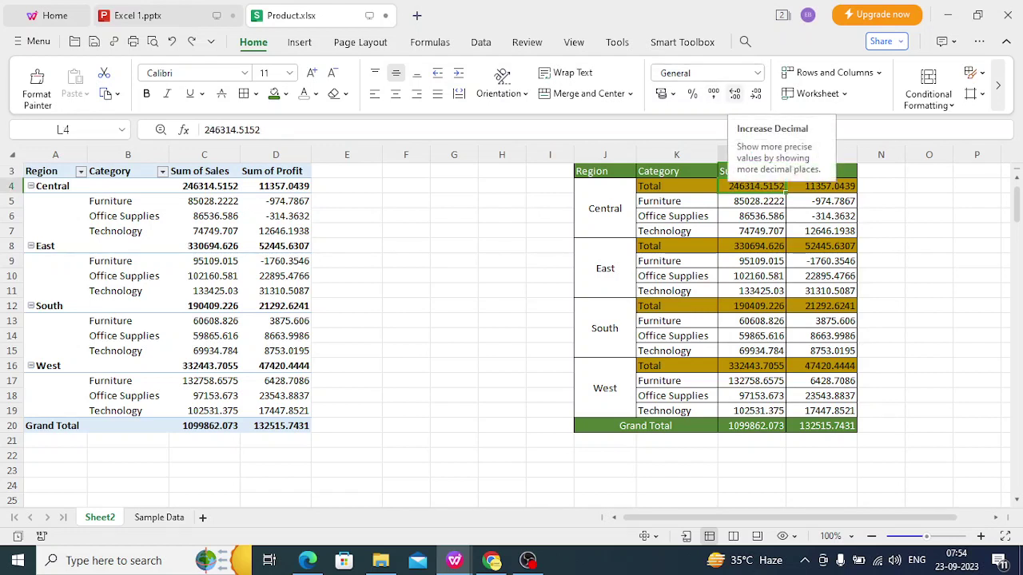
pyautogui.click(755, 93)
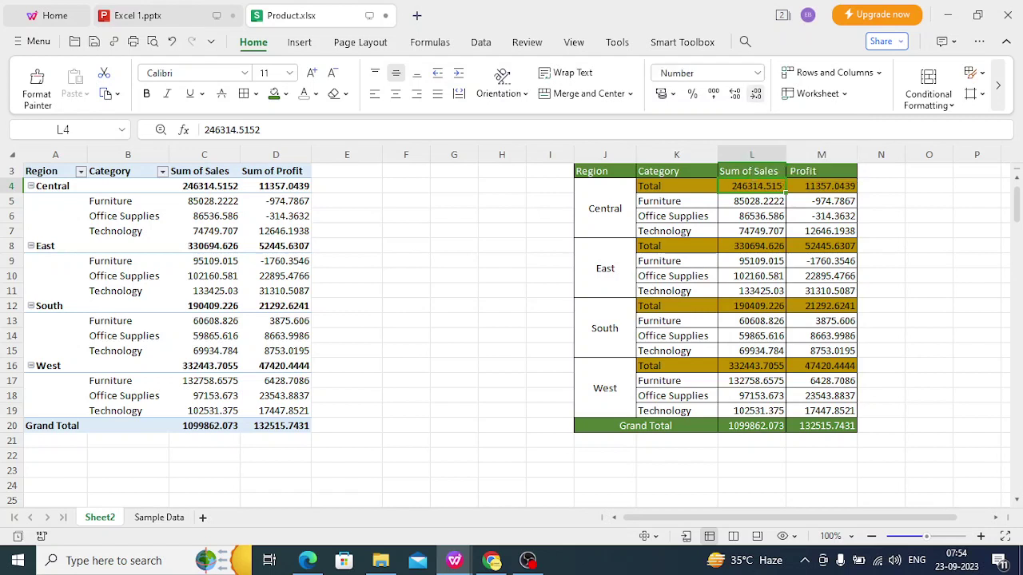
pyautogui.click(755, 93)
pyautogui.click(755, 93)
pyautogui.click(755, 93)
pyautogui.click(713, 94)
pyautogui.click(755, 94)
pyautogui.click(755, 93)
pyautogui.click(37, 83)
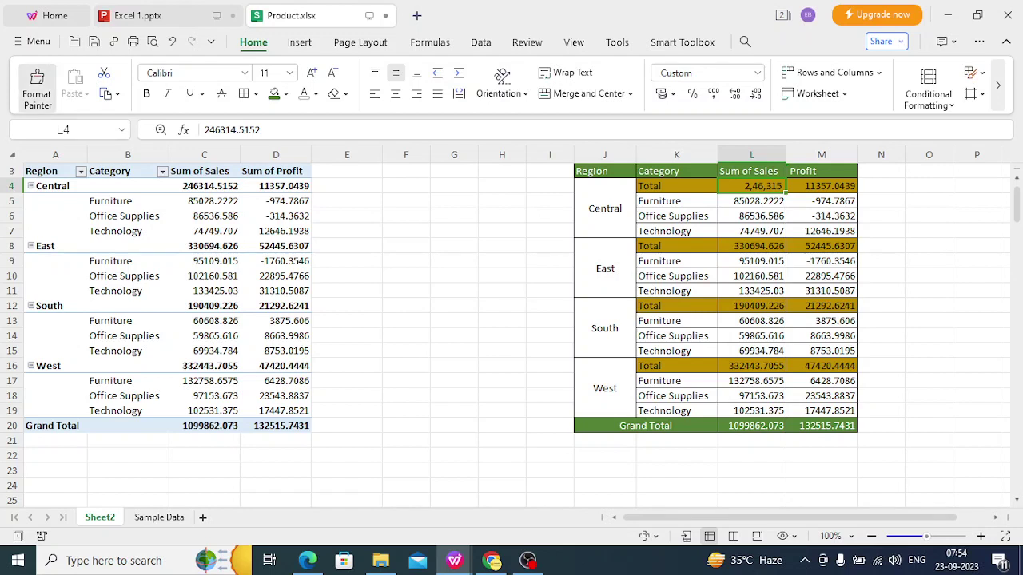
pyautogui.click(821, 186)
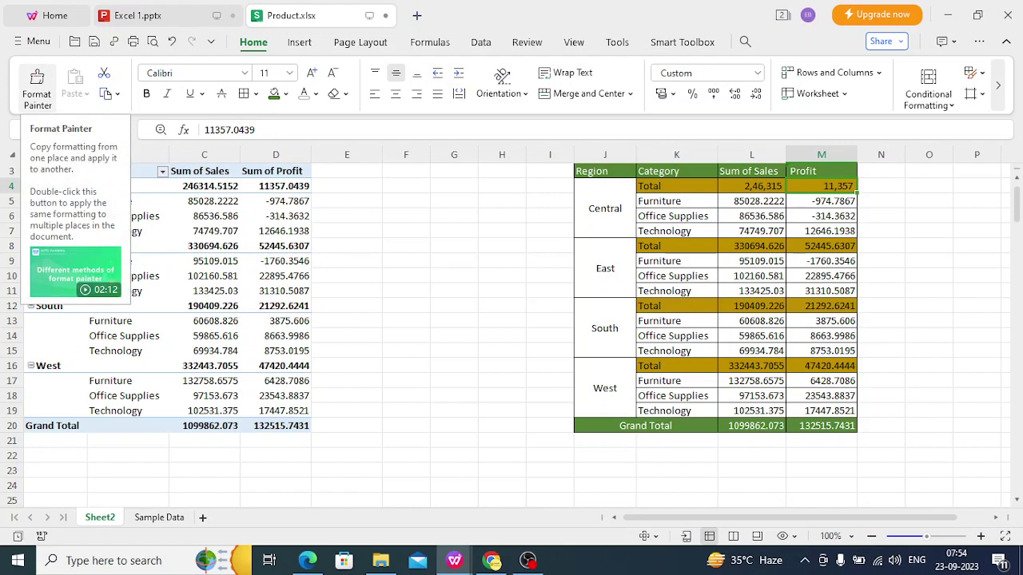
# Step: Try to copy the formatting of M4 onto the Central Furniture sales cell, L5, and undo it
pyautogui.click(37, 80)
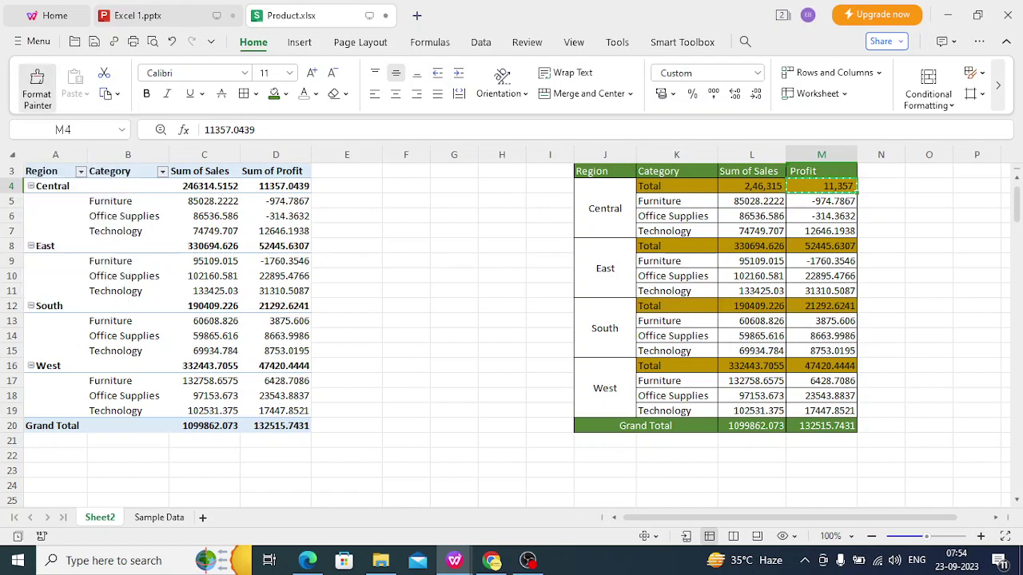
pyautogui.click(751, 201)
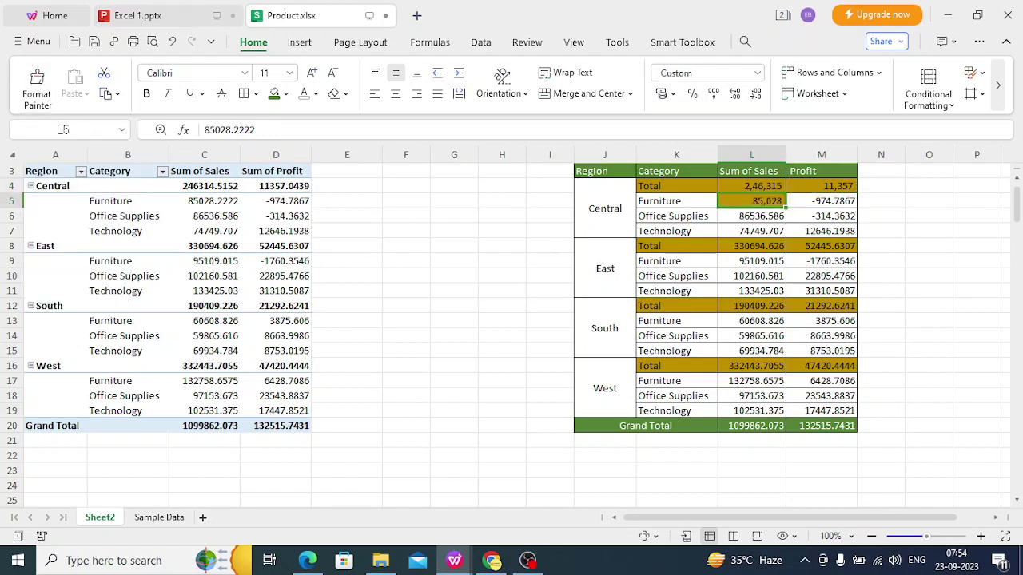
pyautogui.click(821, 202)
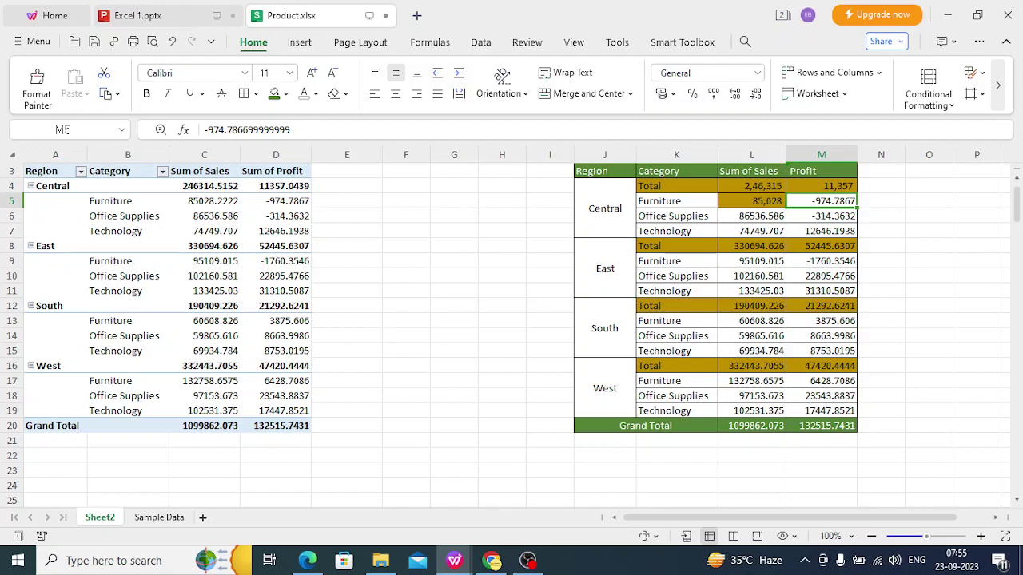
pyautogui.hotkey('ctrl', 'z')
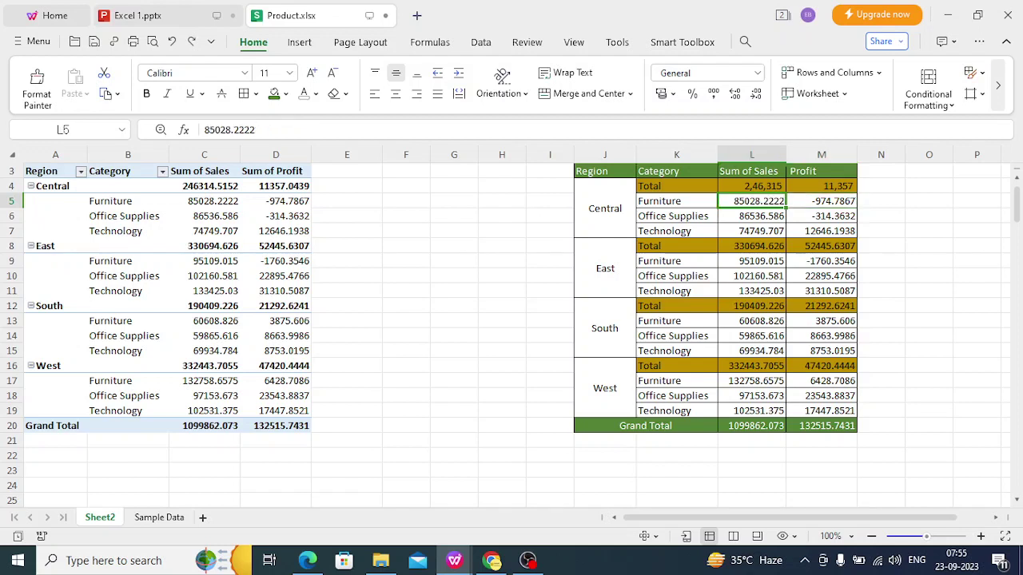
pyautogui.click(881, 201)
# Step: Format the Central category sales figures, L5:L7, with comma separators and no decimals
pyautogui.click(751, 201)
pyautogui.hotkey('shift', 'Down')
pyautogui.hotkey('shift', 'Down')
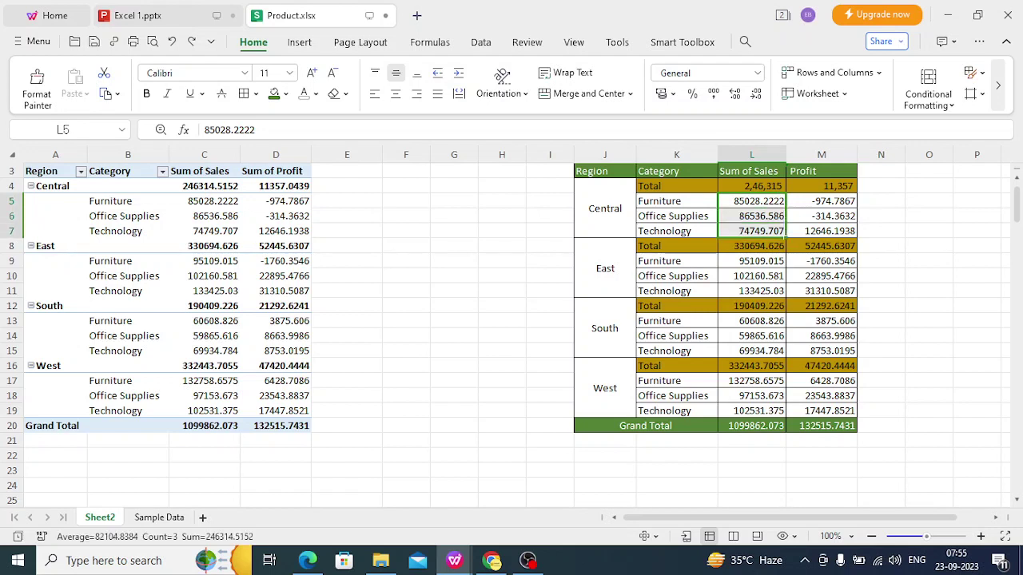
pyautogui.click(755, 94)
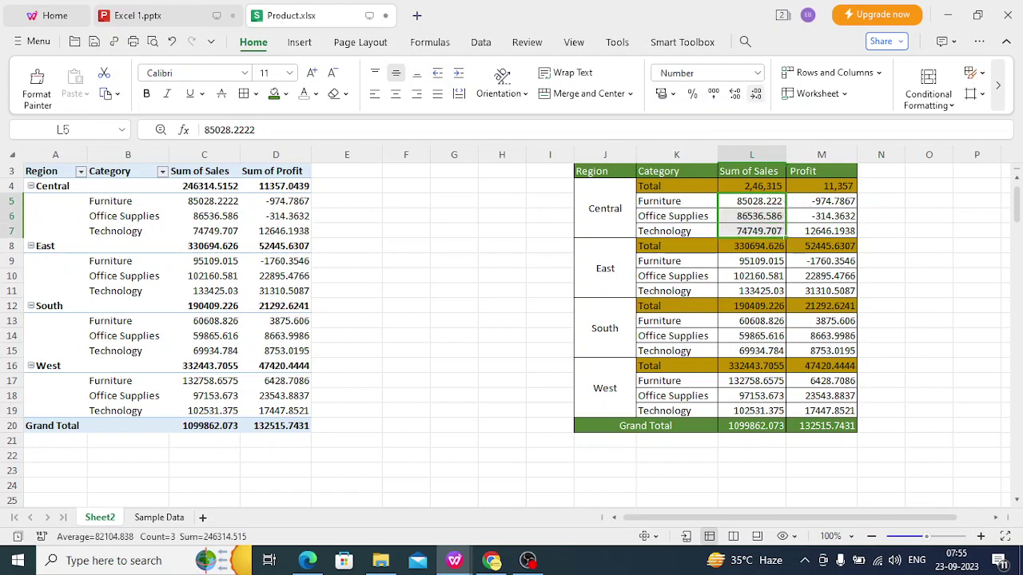
pyautogui.click(755, 93)
pyautogui.click(755, 93)
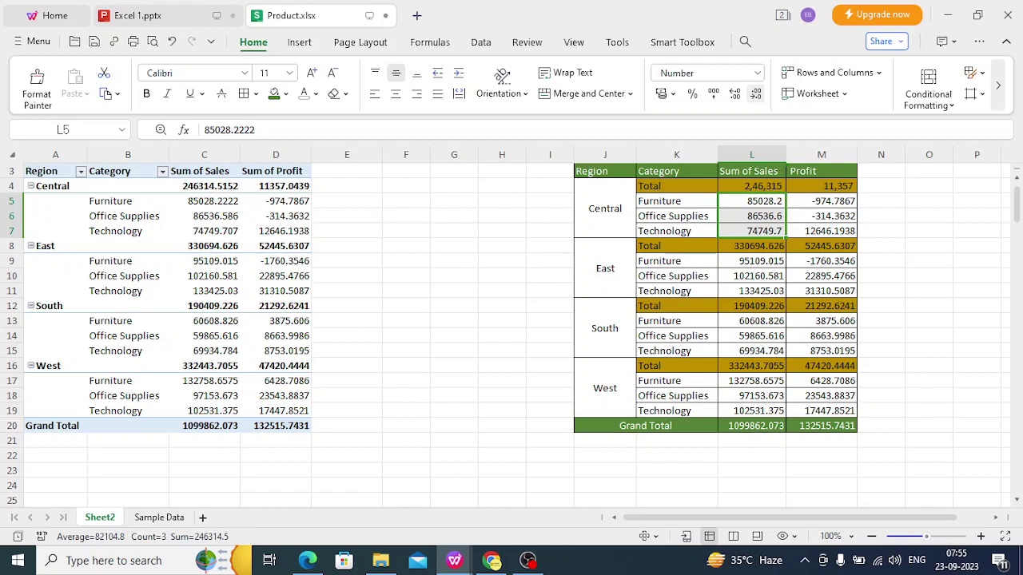
pyautogui.click(755, 94)
pyautogui.click(713, 94)
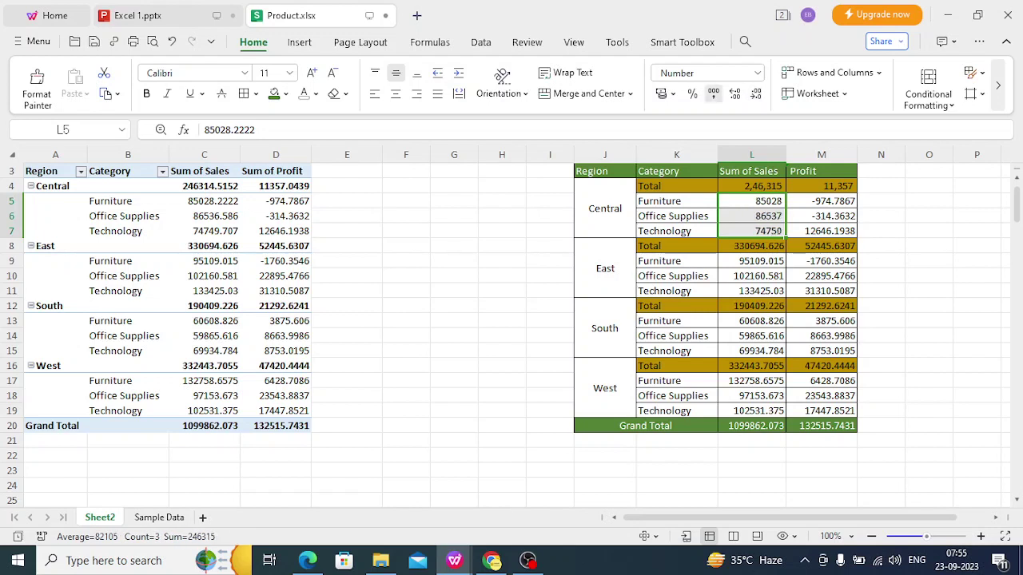
pyautogui.click(755, 94)
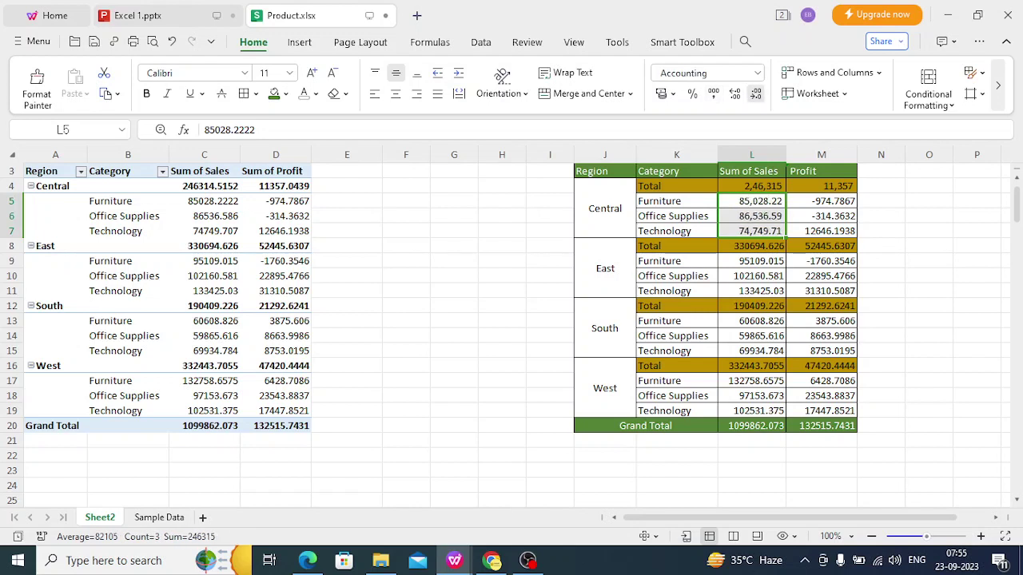
pyautogui.click(755, 93)
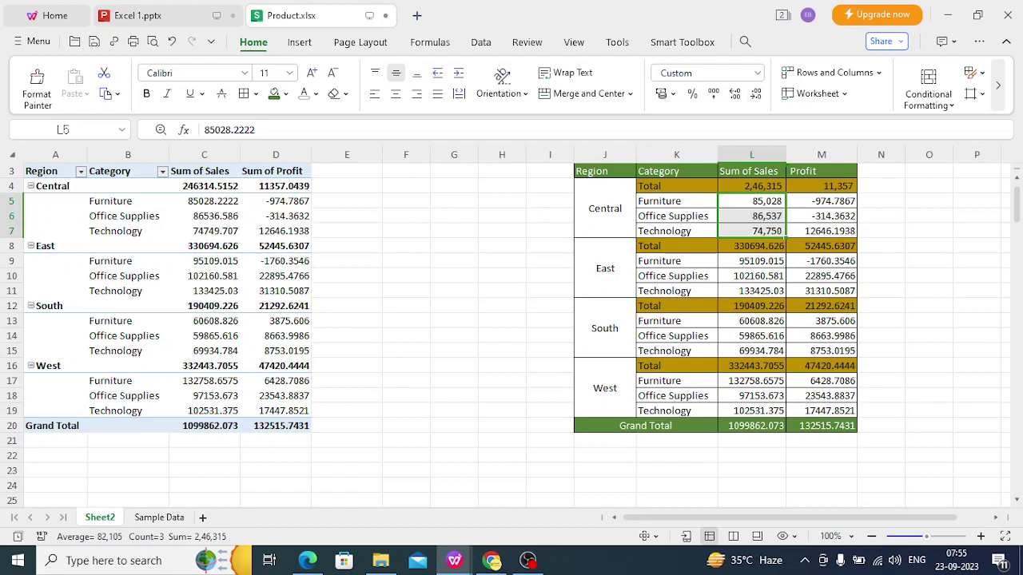
# Step: Format the Central category profit figures, M5:M7, with comma separators and no decimals
pyautogui.moveTo(822, 201); pyautogui.dragTo(821, 231)
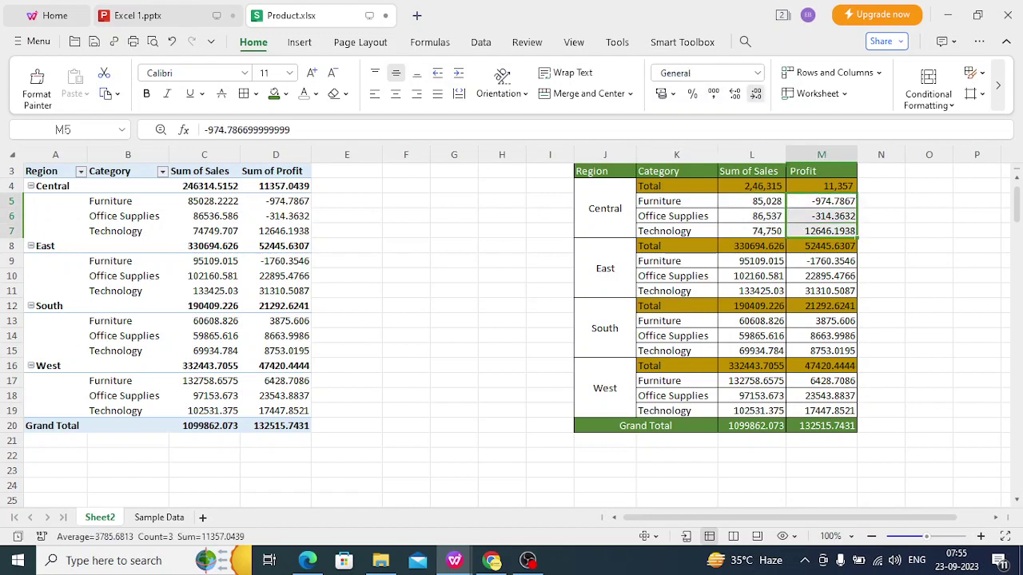
pyautogui.click(755, 93)
pyautogui.click(755, 93)
pyautogui.click(755, 93)
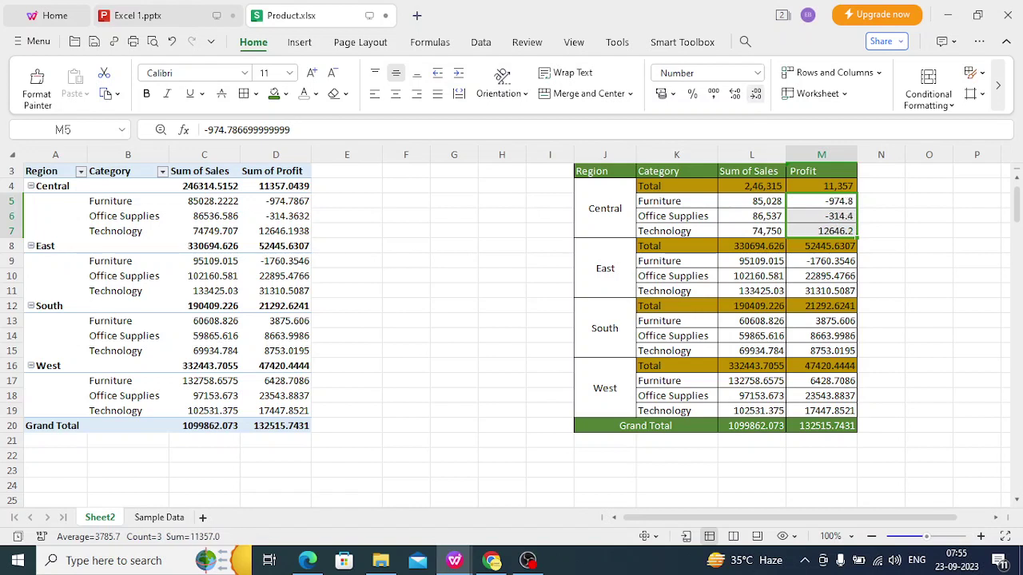
pyautogui.click(714, 93)
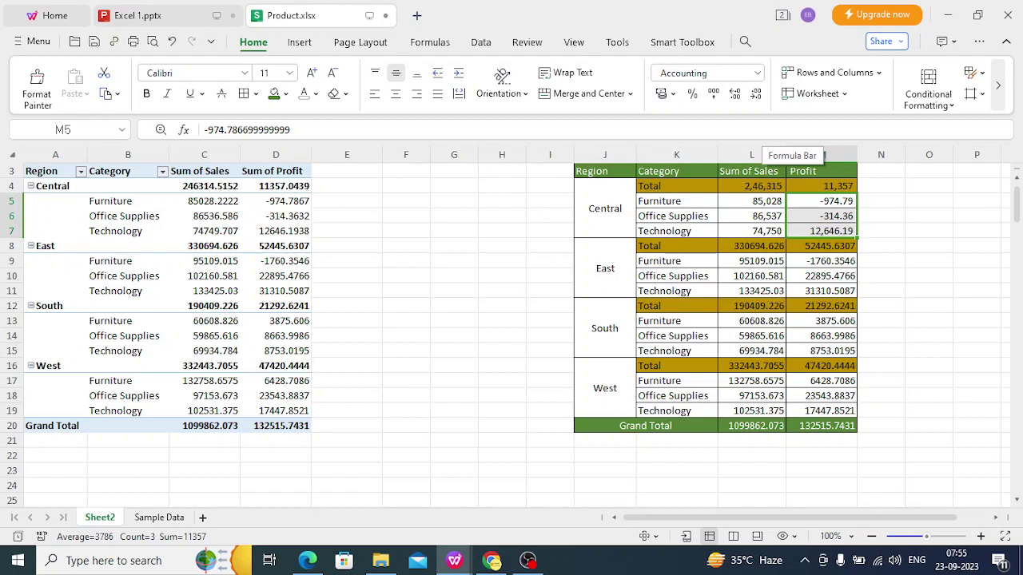
pyautogui.click(755, 94)
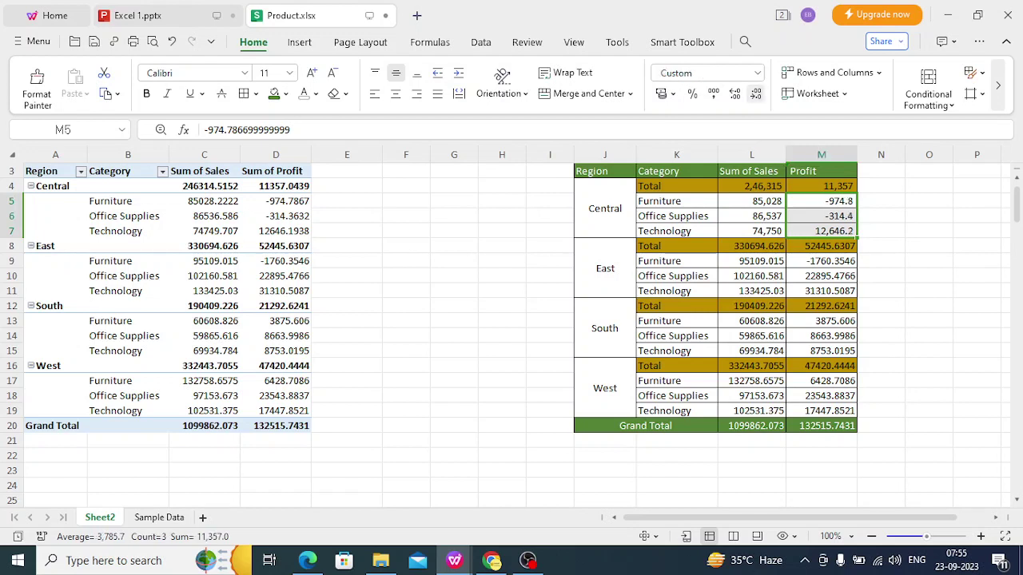
pyautogui.click(755, 93)
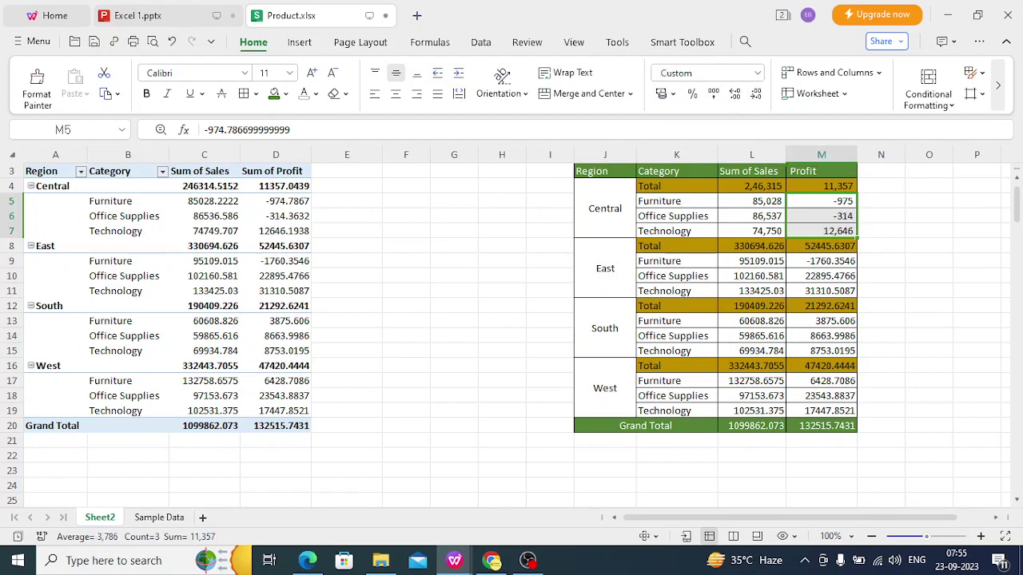
# Step: Format the East category sales and profit figures, L9:M11, with comma separators and no decimals
pyautogui.click(751, 261)
pyautogui.hotkey('shift', 'Down')
pyautogui.hotkey('shift', 'Down')
pyautogui.hotkey('shift', 'Down')
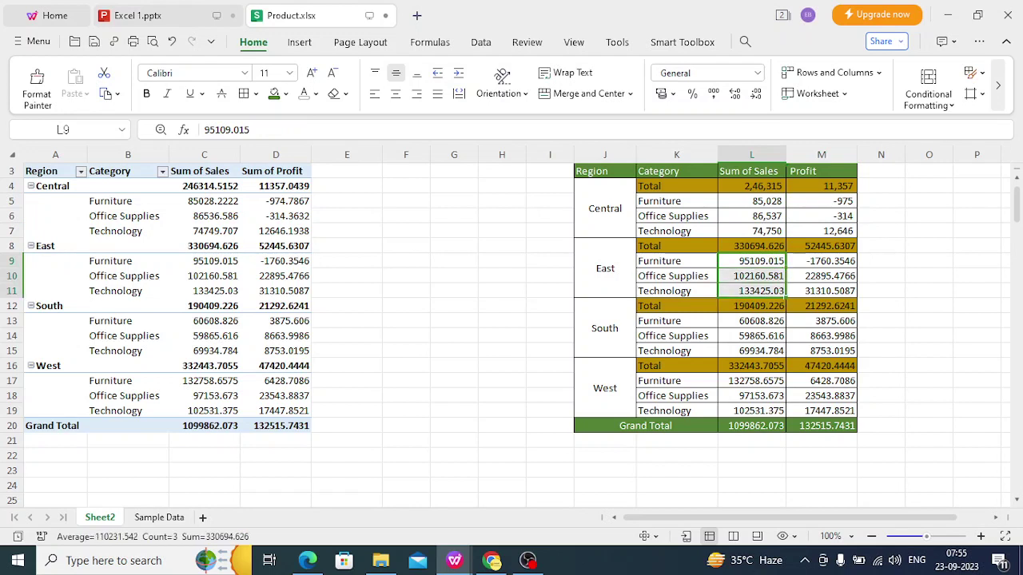
pyautogui.hotkey('shift', 'Up')
pyautogui.hotkey('shift', 'Up')
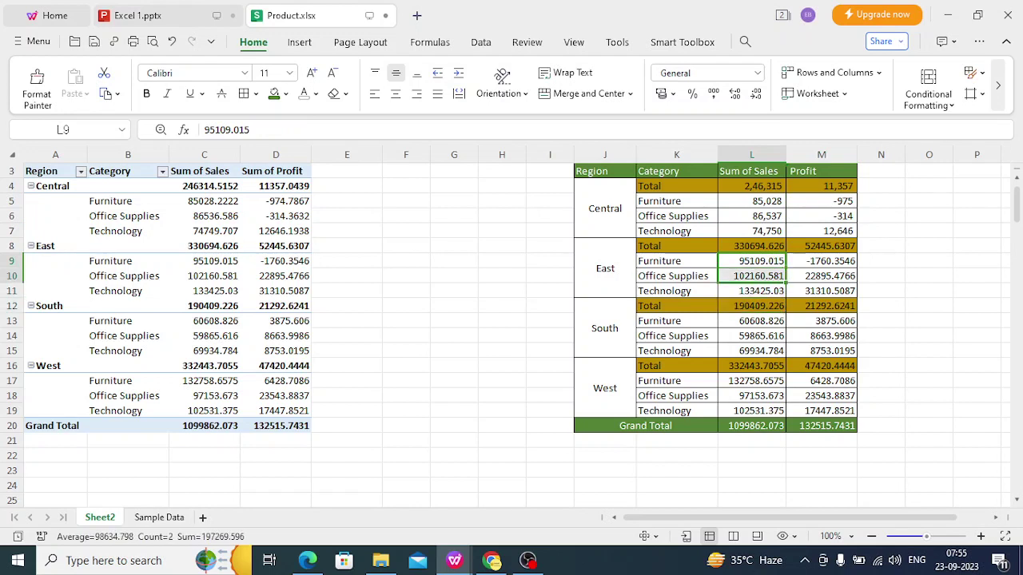
pyautogui.hotkey('shift', 'Down')
pyautogui.hotkey('shift', 'Right')
pyautogui.hotkey('shift', 'Right')
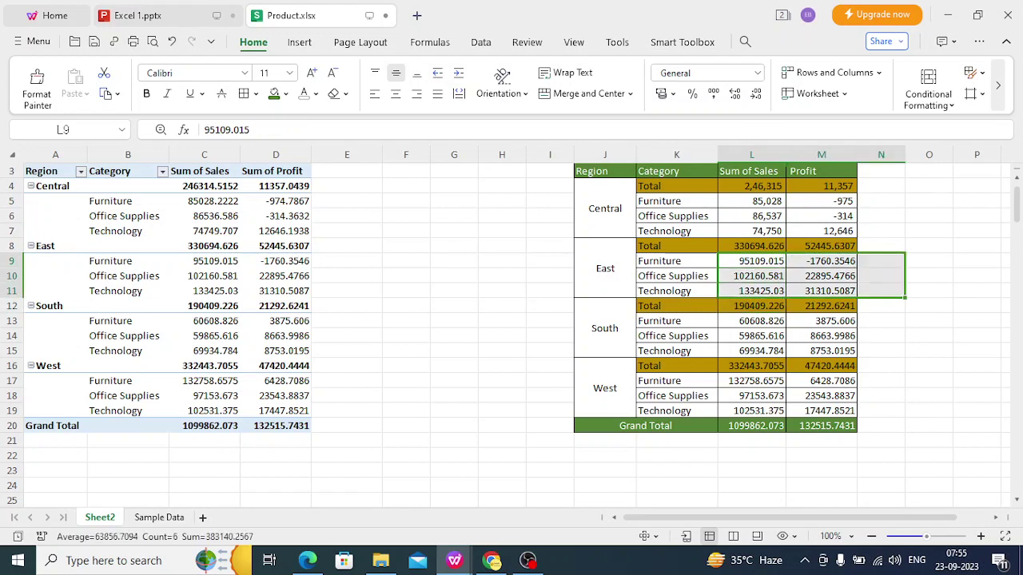
pyautogui.hotkey('shift', 'Left')
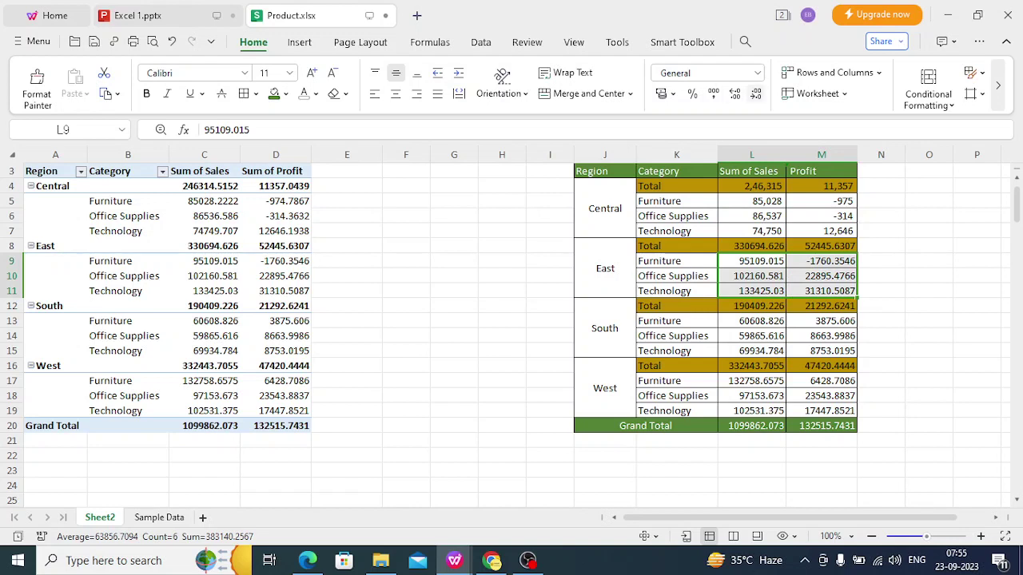
pyautogui.click(755, 93)
pyautogui.click(755, 93)
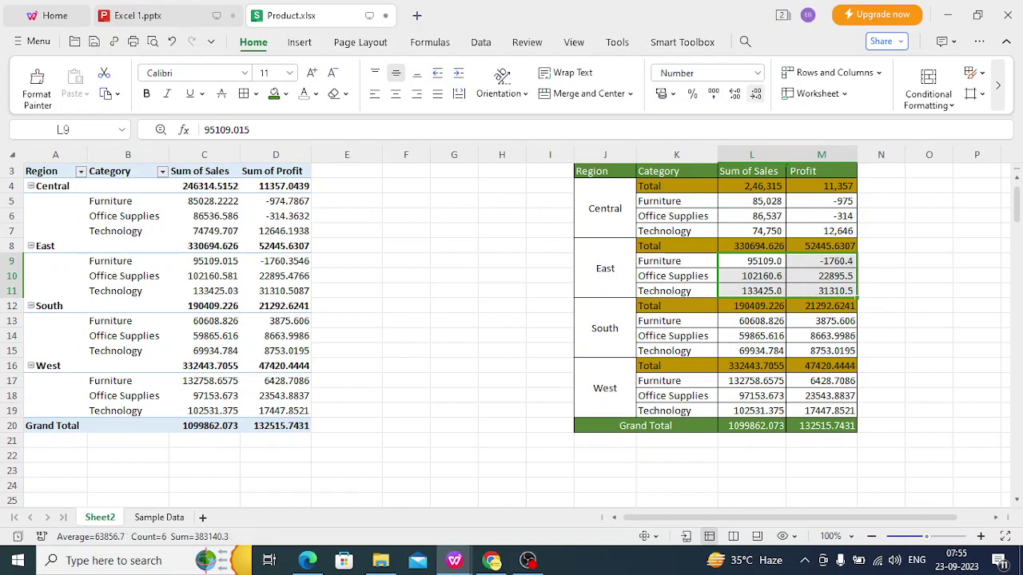
pyautogui.click(756, 93)
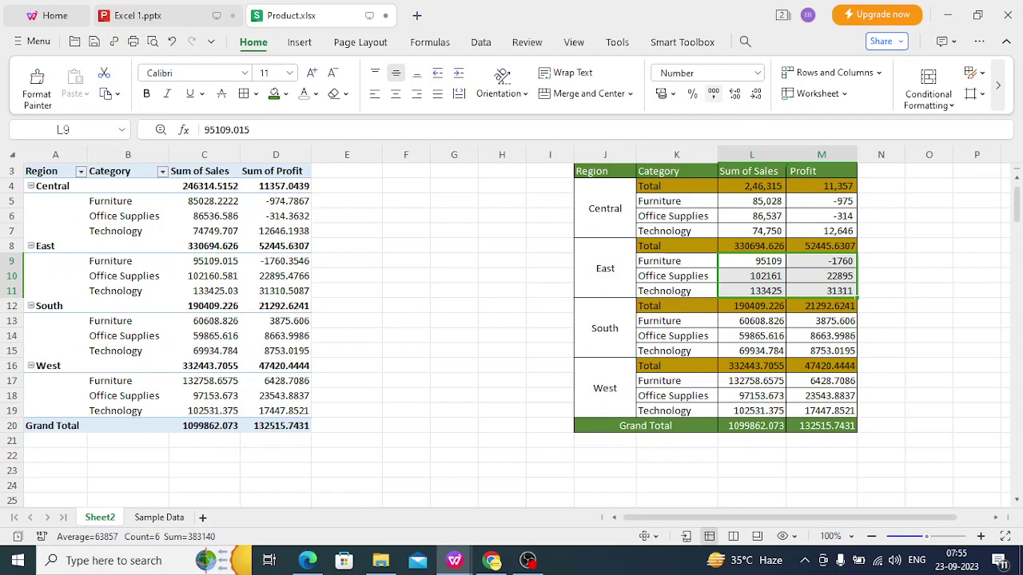
pyautogui.click(714, 94)
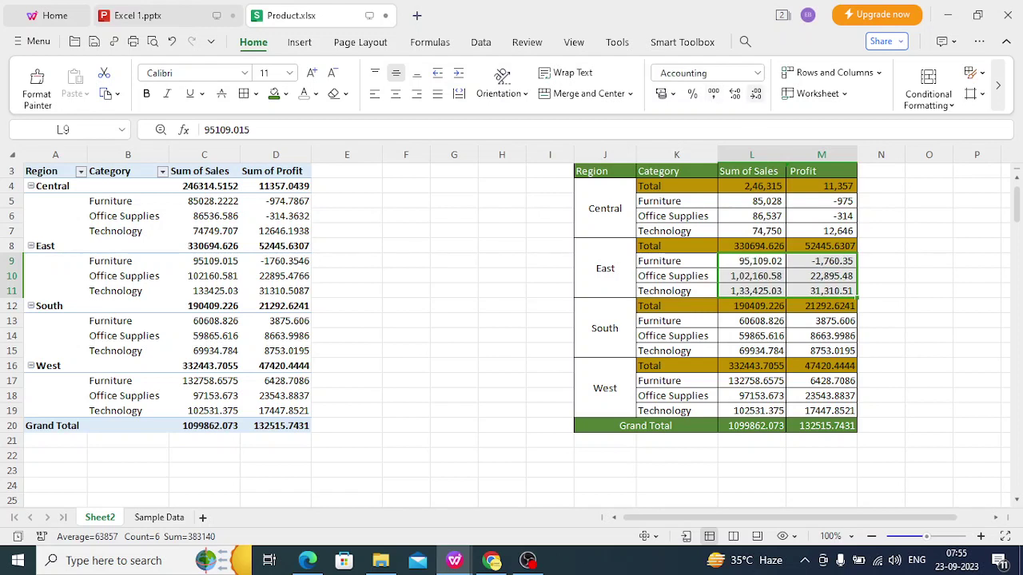
pyautogui.click(756, 94)
pyautogui.click(756, 93)
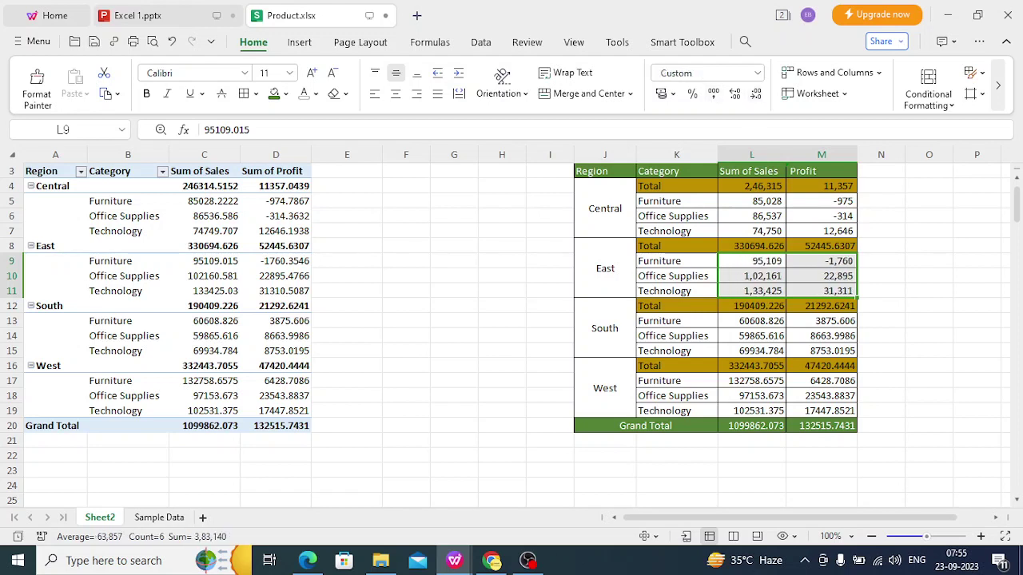
# Step: Format the South category sales and profit figures, L13:M15, with comma separators and no decimals
pyautogui.click(751, 321)
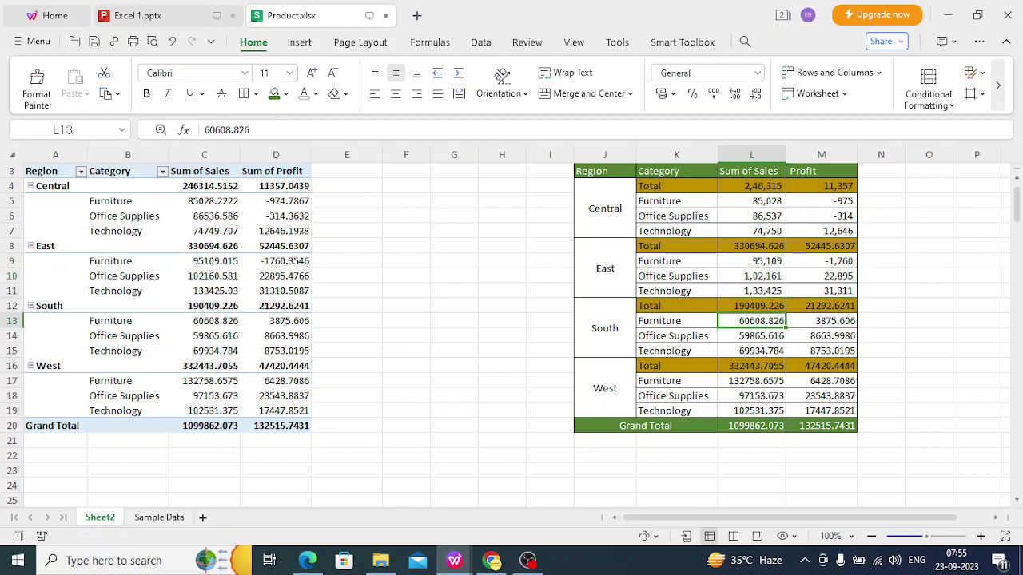
pyautogui.hotkey('shift', 'Right')
pyautogui.hotkey('shift', 'Down')
pyautogui.hotkey('shift', 'Down')
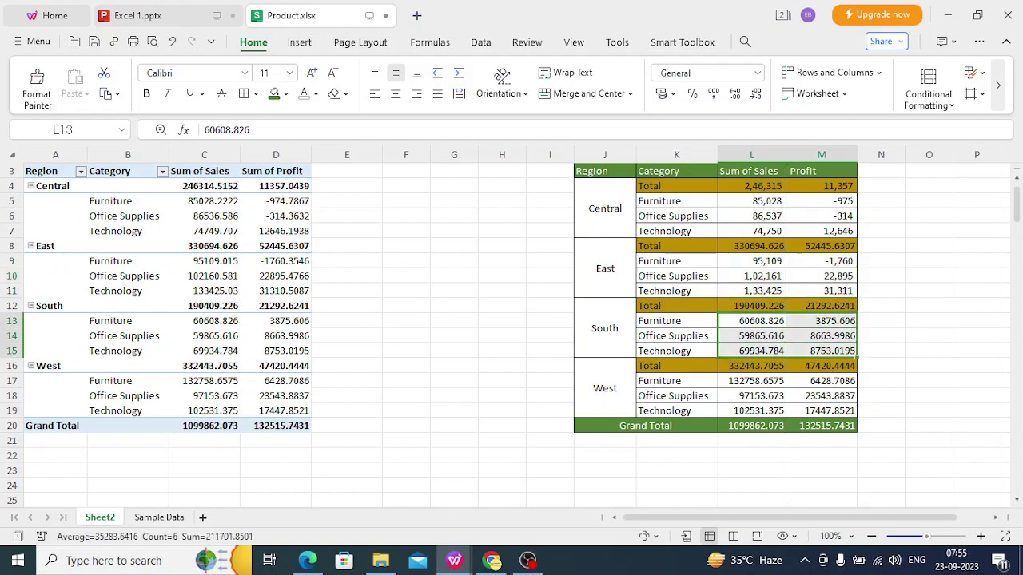
pyautogui.click(755, 93)
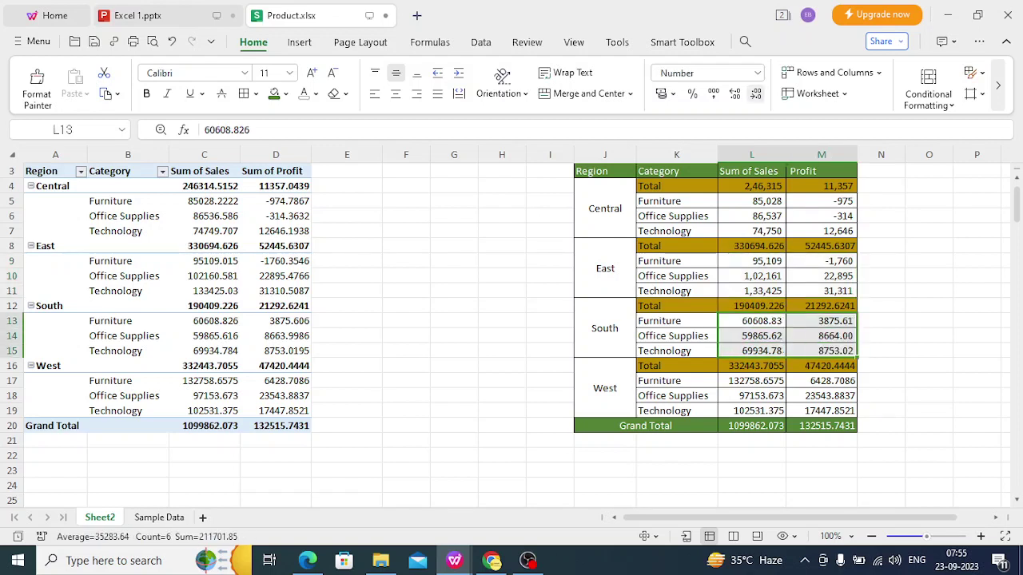
pyautogui.click(755, 93)
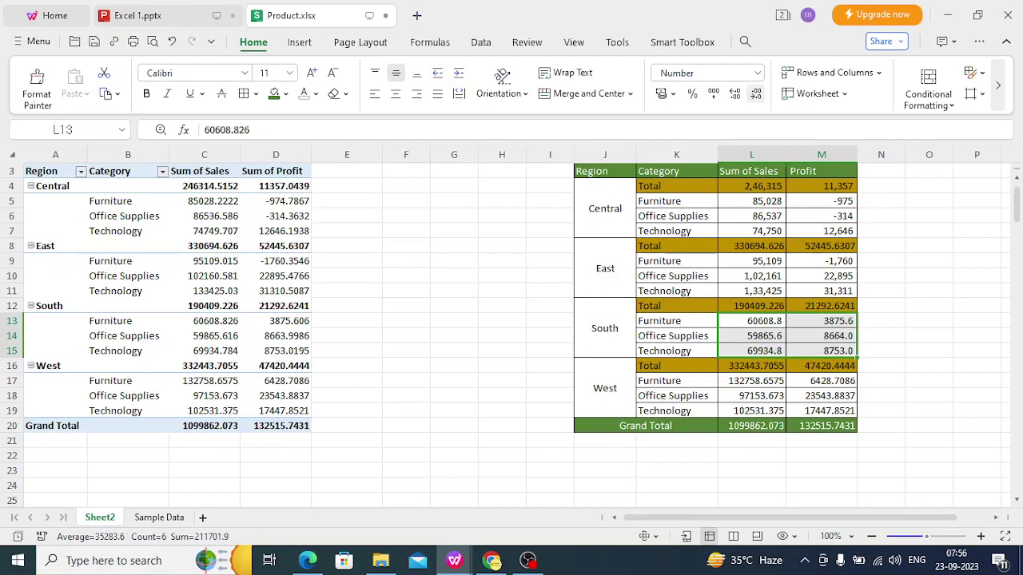
pyautogui.click(755, 93)
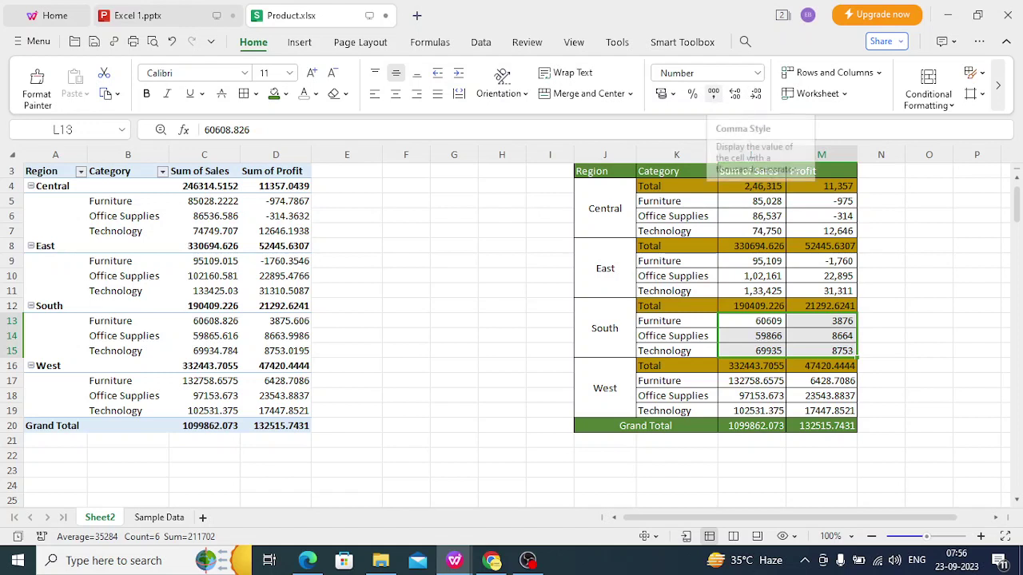
pyautogui.click(712, 94)
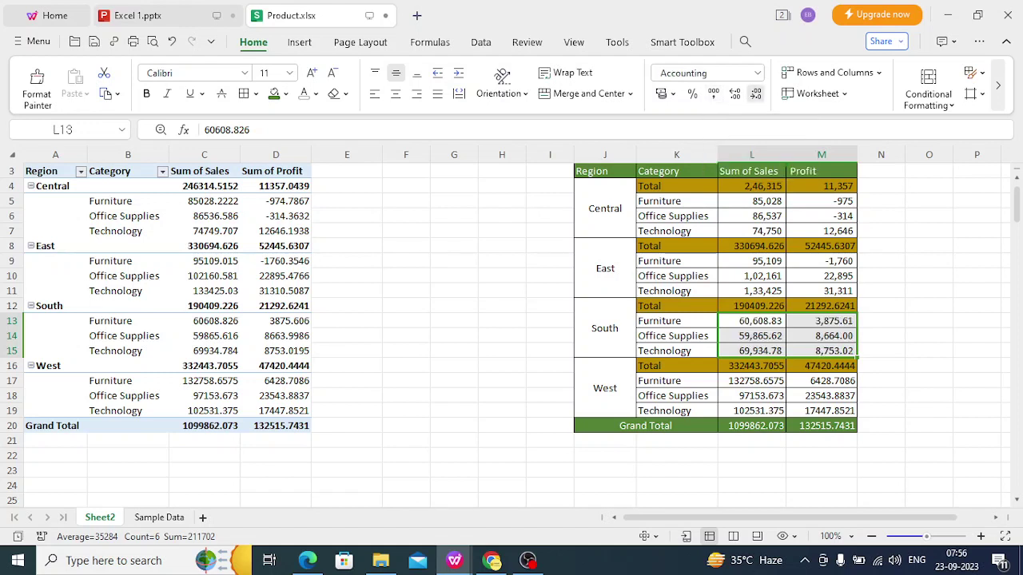
pyautogui.click(755, 93)
pyautogui.click(755, 94)
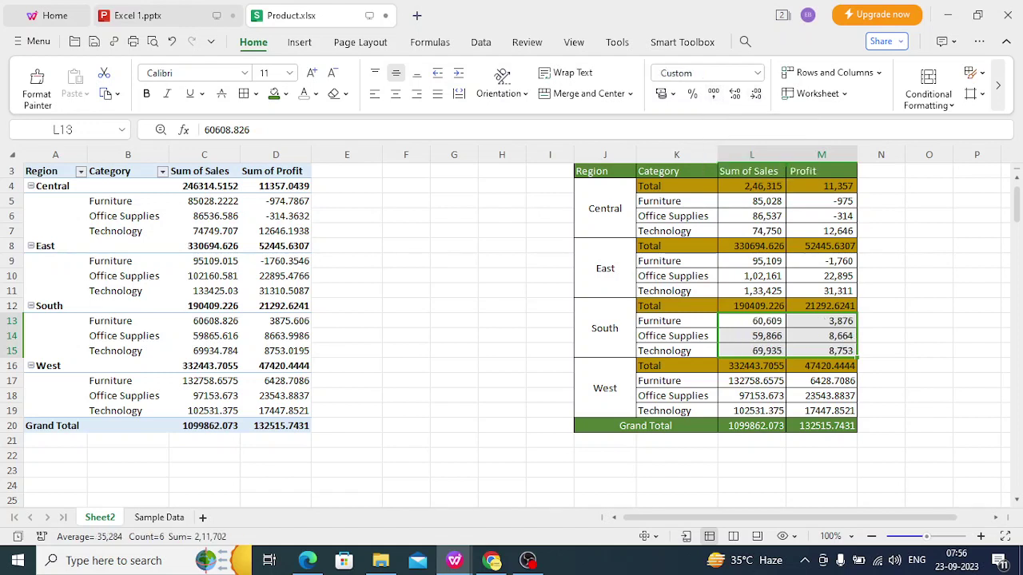
# Step: Format the West category sales and profit figures, L17:M19, with comma separators and no decimals
pyautogui.click(751, 381)
pyautogui.hotkey('shift', 'Down')
pyautogui.hotkey('shift', 'Down')
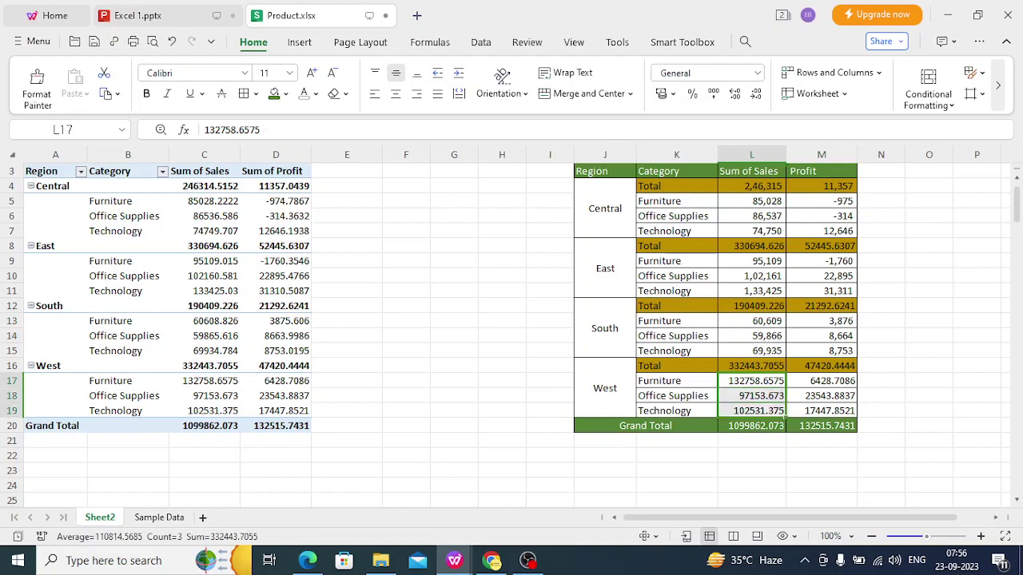
pyautogui.hotkey('shift', 'Right')
pyautogui.hotkey('shift', 'Right')
pyautogui.hotkey('shift', 'Left')
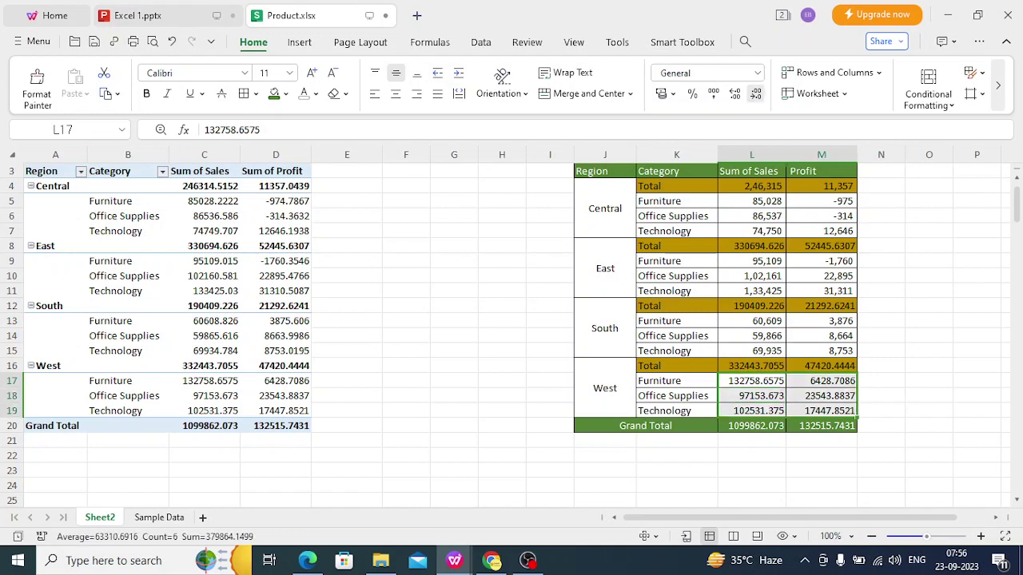
pyautogui.click(755, 93)
pyautogui.click(755, 94)
pyautogui.click(755, 93)
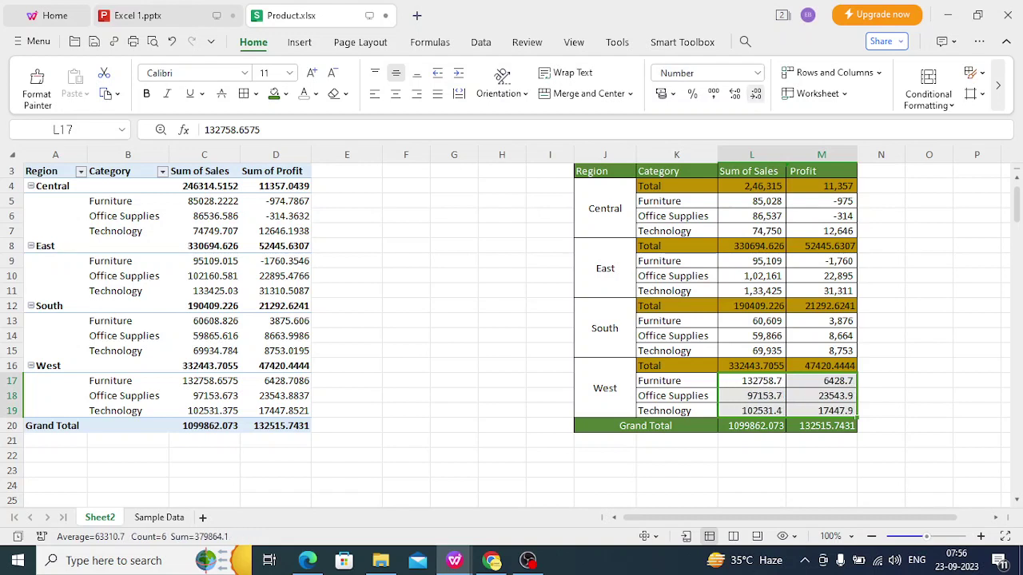
pyautogui.click(755, 94)
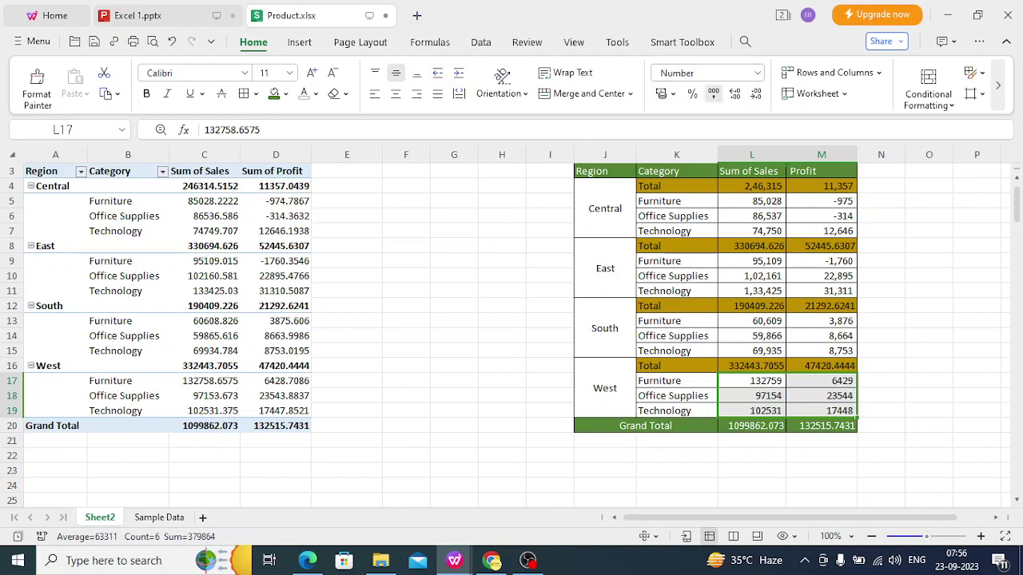
pyautogui.click(712, 94)
pyautogui.click(755, 93)
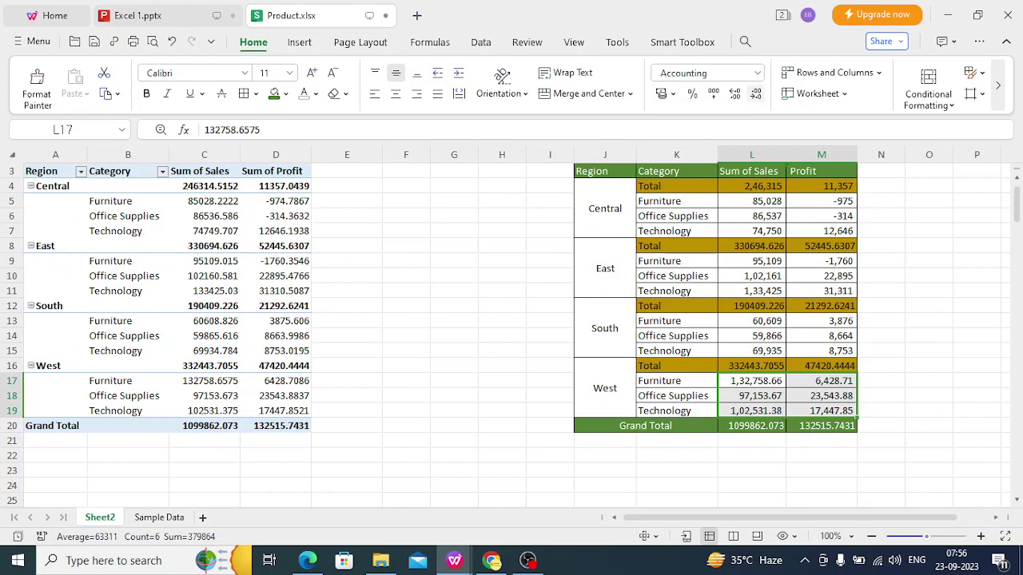
pyautogui.click(755, 94)
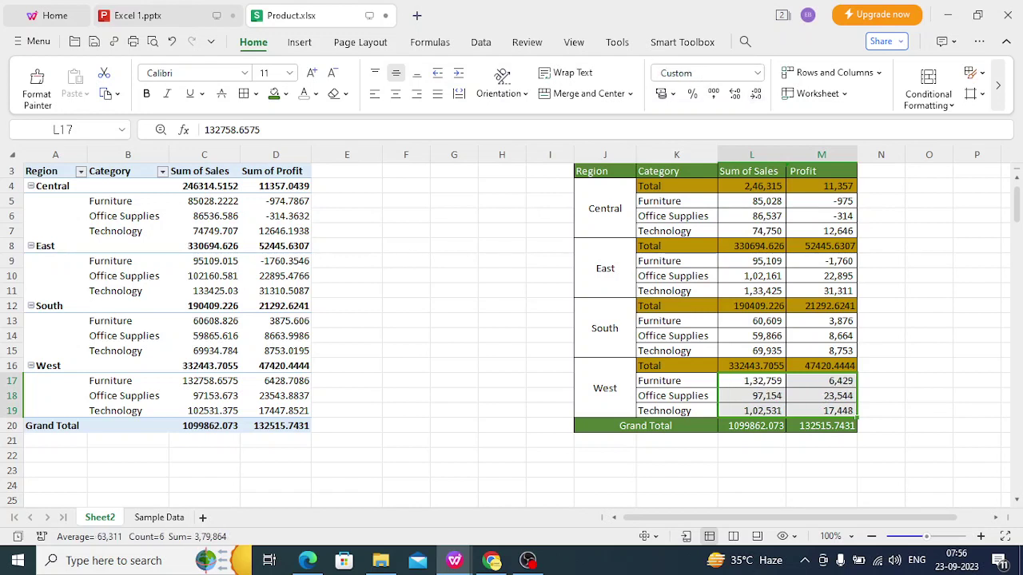
# Step: Format the East total sales and profit, L8:M8, with comma separators and no decimals
pyautogui.click(783, 248)
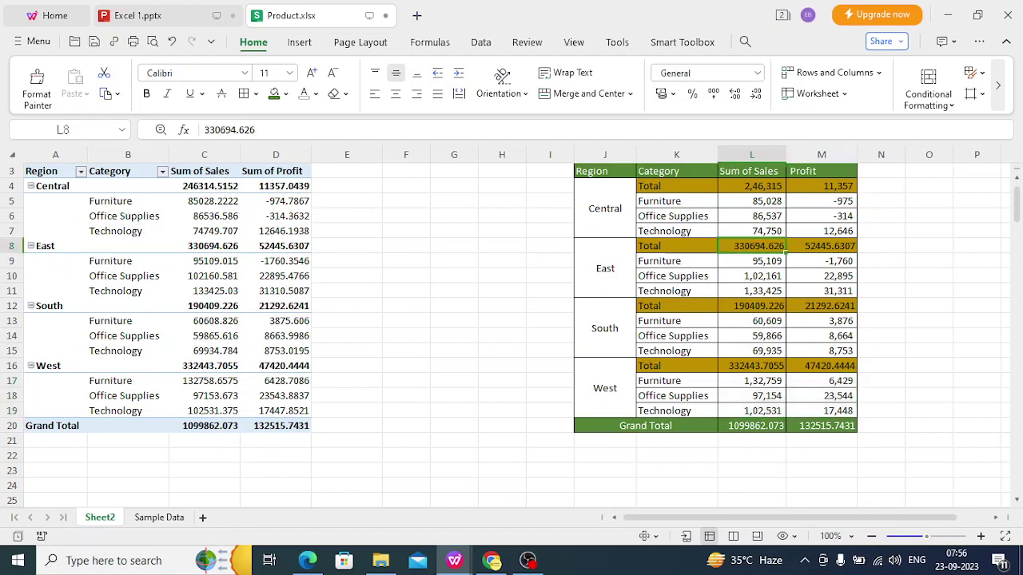
pyautogui.moveTo(779, 247); pyautogui.dragTo(823, 247)
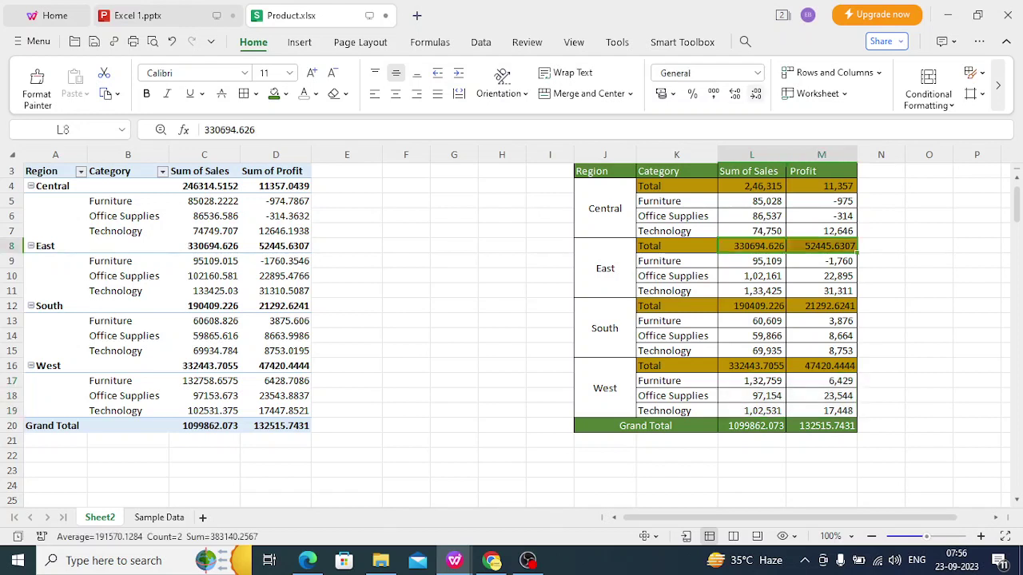
pyautogui.click(755, 93)
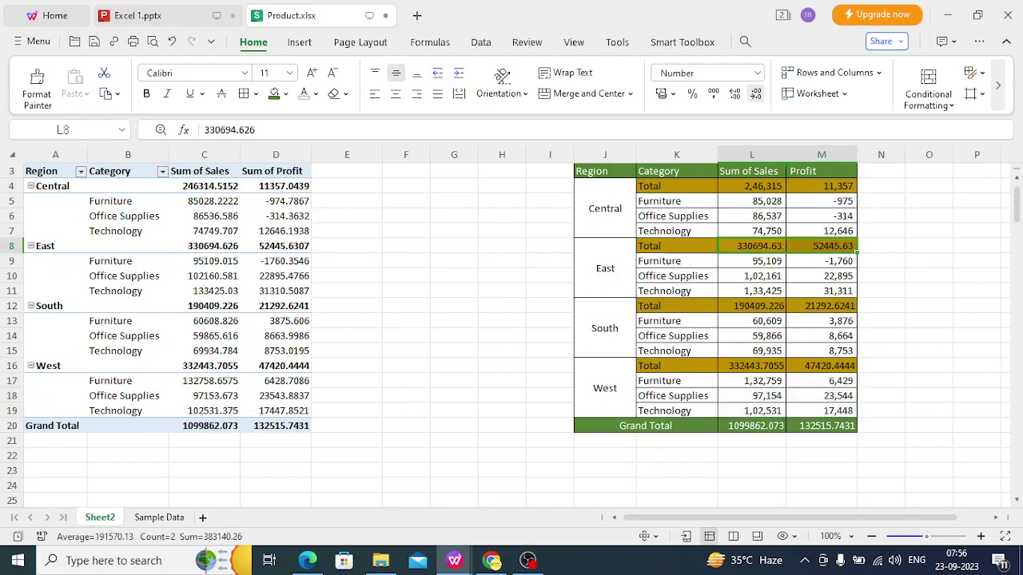
pyautogui.click(755, 94)
pyautogui.click(714, 94)
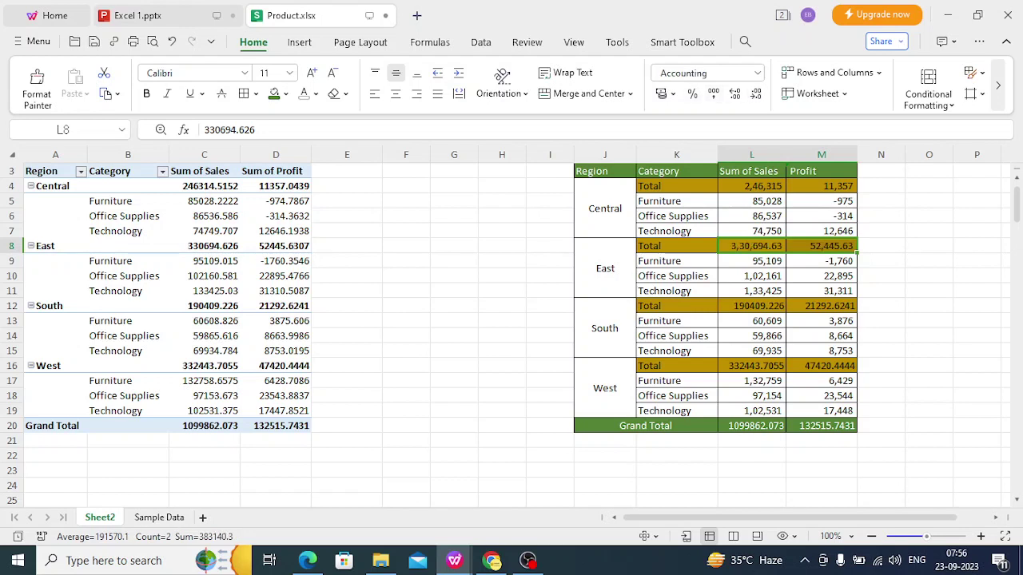
pyautogui.click(755, 94)
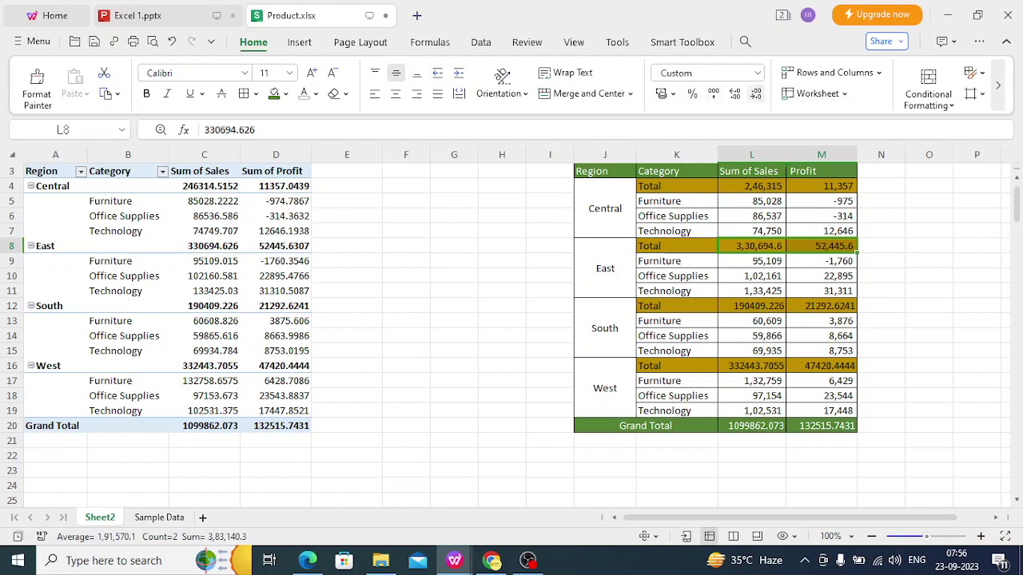
pyautogui.click(755, 93)
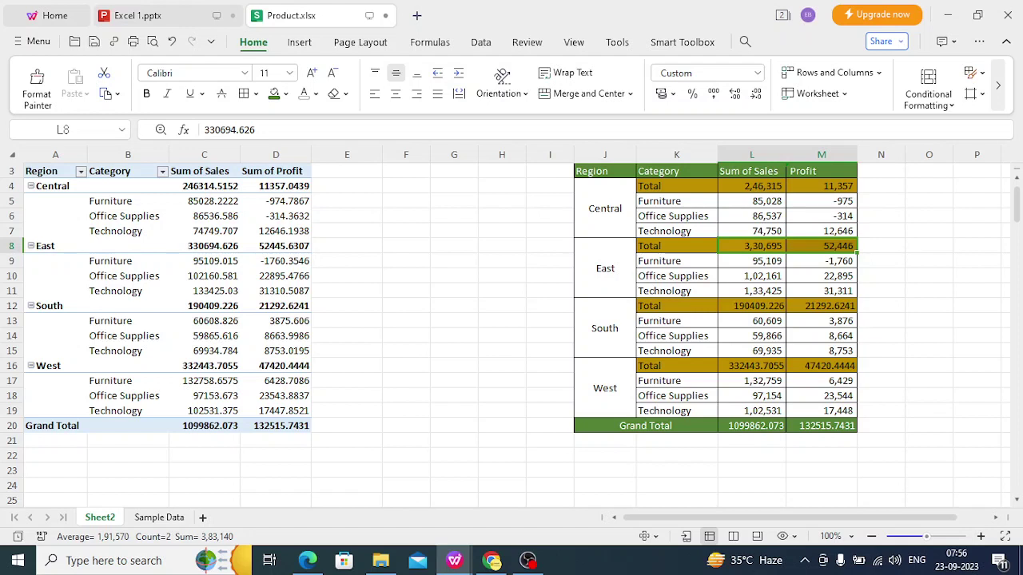
# Step: Format the South total sales and profit, L12:M12, with comma separators and no decimals
pyautogui.click(784, 311)
pyautogui.moveTo(785, 311); pyautogui.dragTo(831, 310)
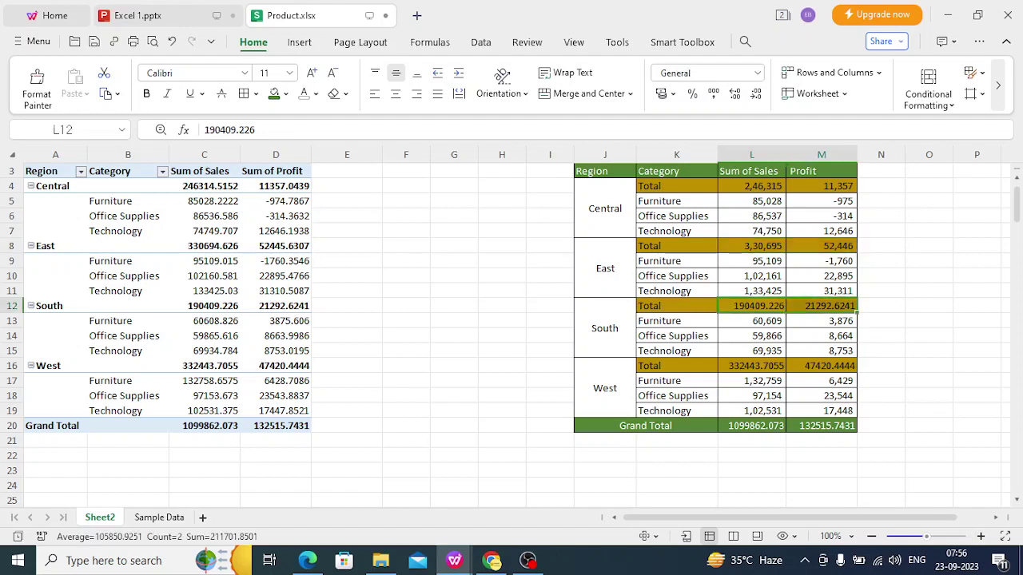
pyautogui.click(755, 94)
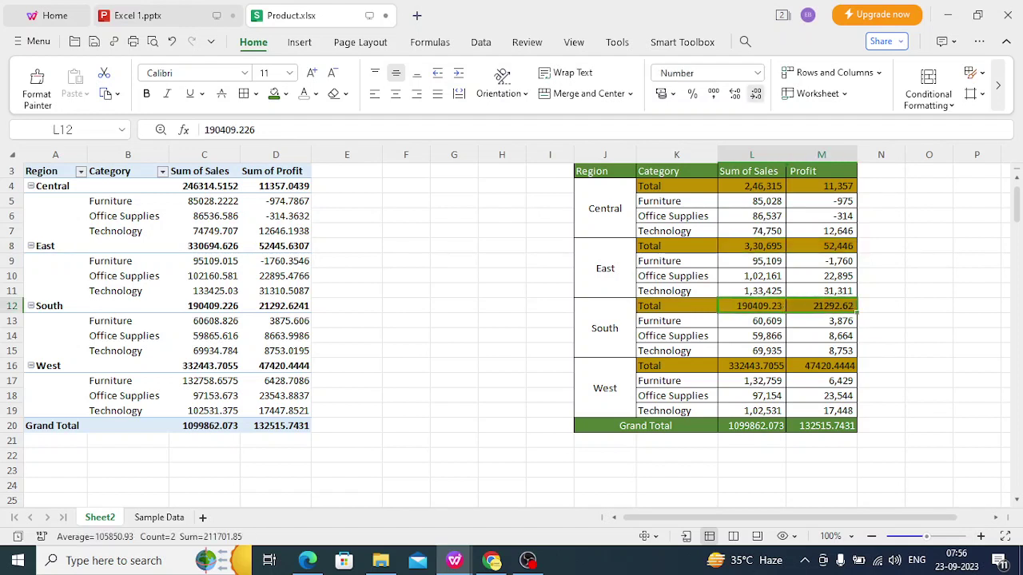
pyautogui.click(755, 94)
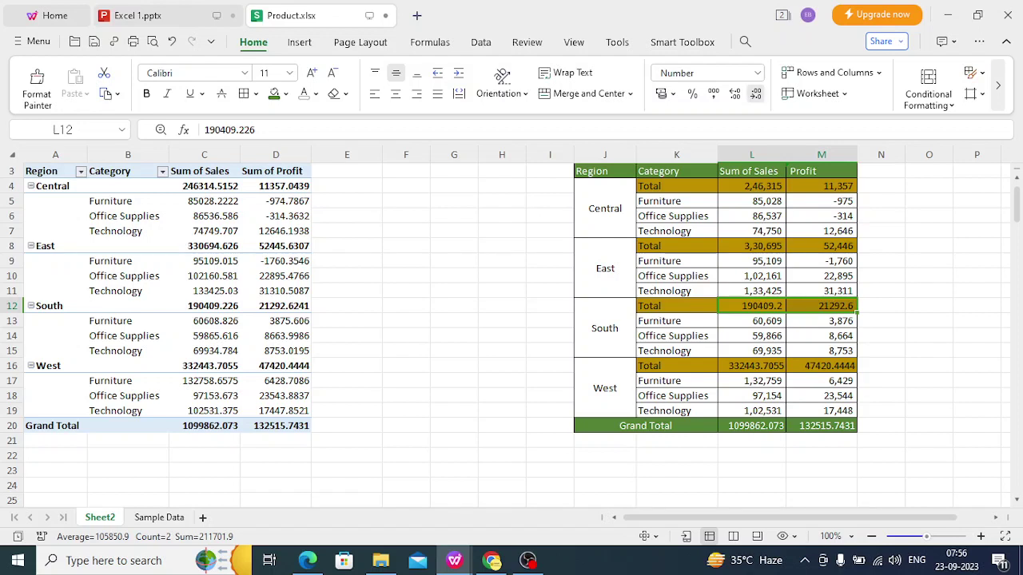
pyautogui.click(755, 93)
pyautogui.click(713, 93)
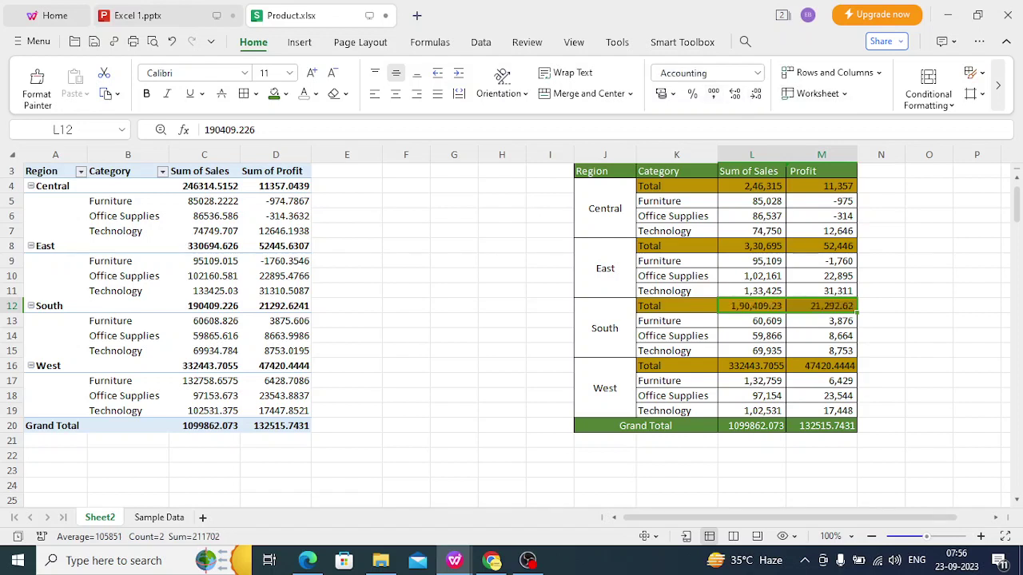
pyautogui.click(755, 93)
pyautogui.click(755, 94)
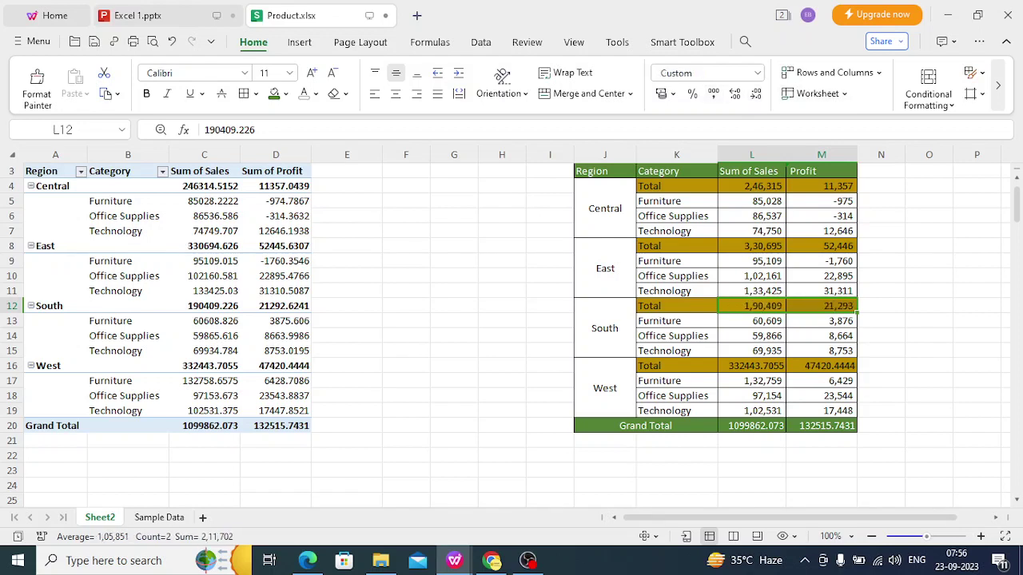
# Step: Format the West total sales and profit, L16:M16, with comma separators and no decimals
pyautogui.click(751, 366)
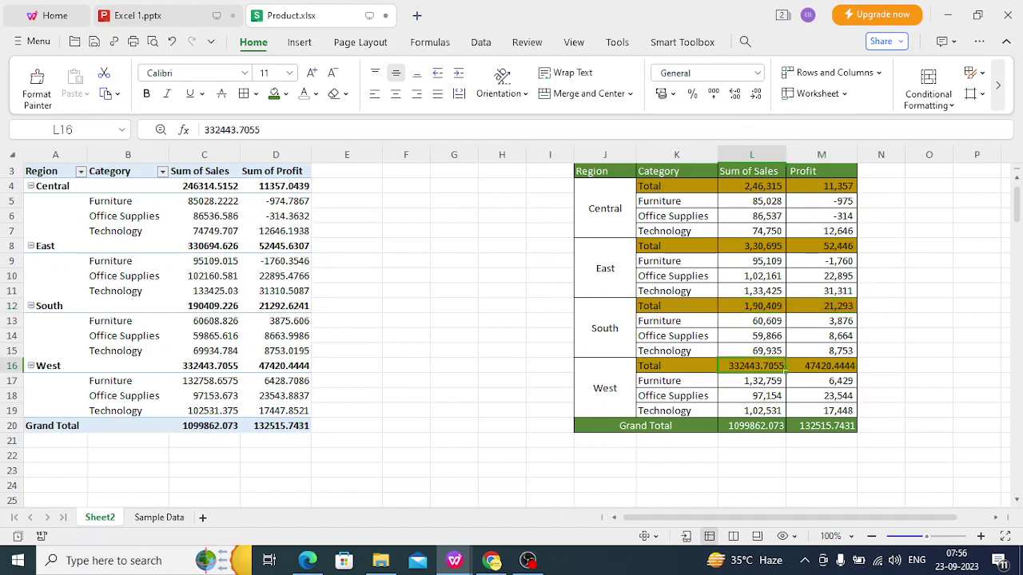
pyautogui.moveTo(752, 366); pyautogui.dragTo(831, 366)
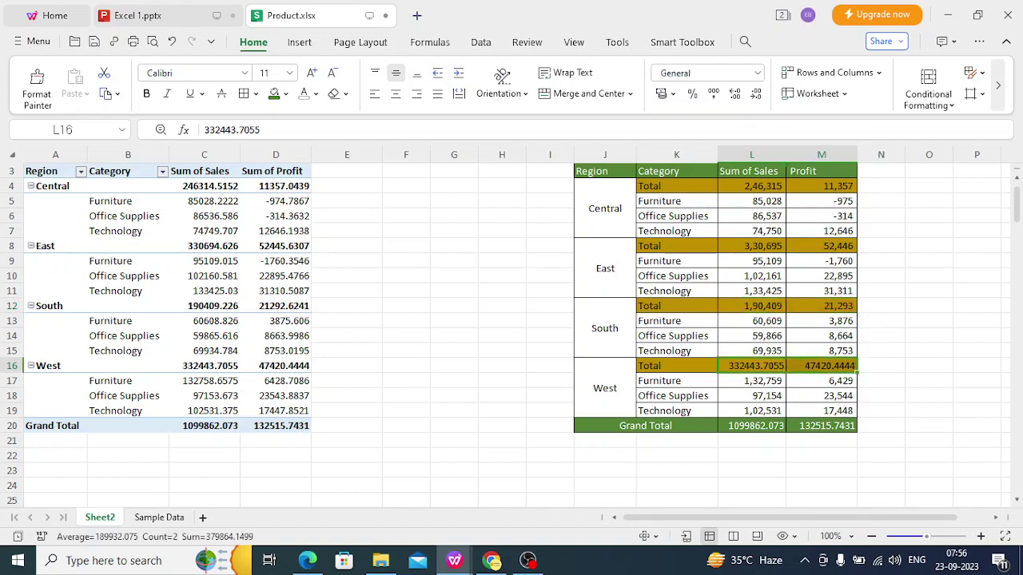
pyautogui.click(754, 93)
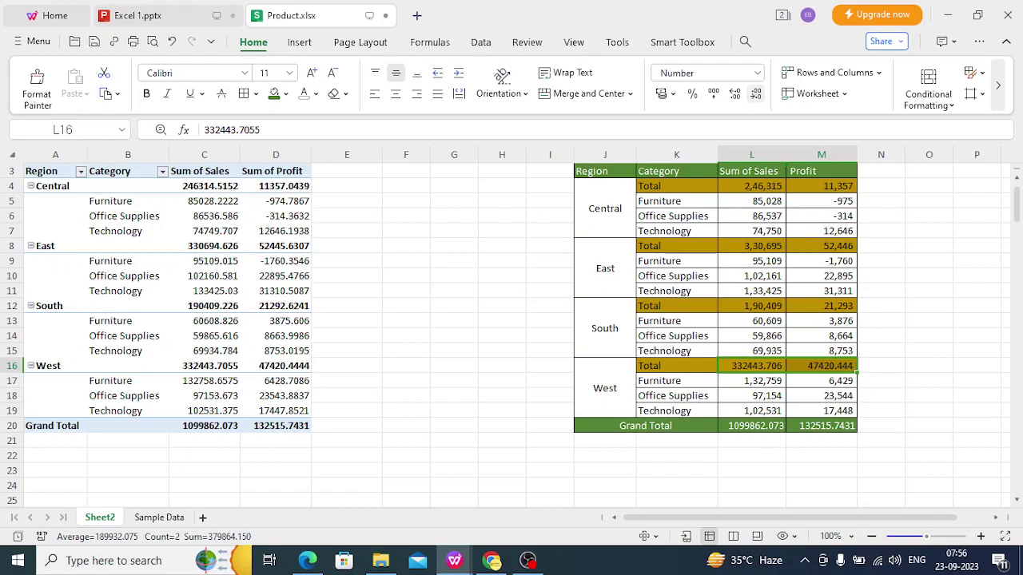
pyautogui.click(755, 93)
pyautogui.click(755, 93)
pyautogui.click(755, 94)
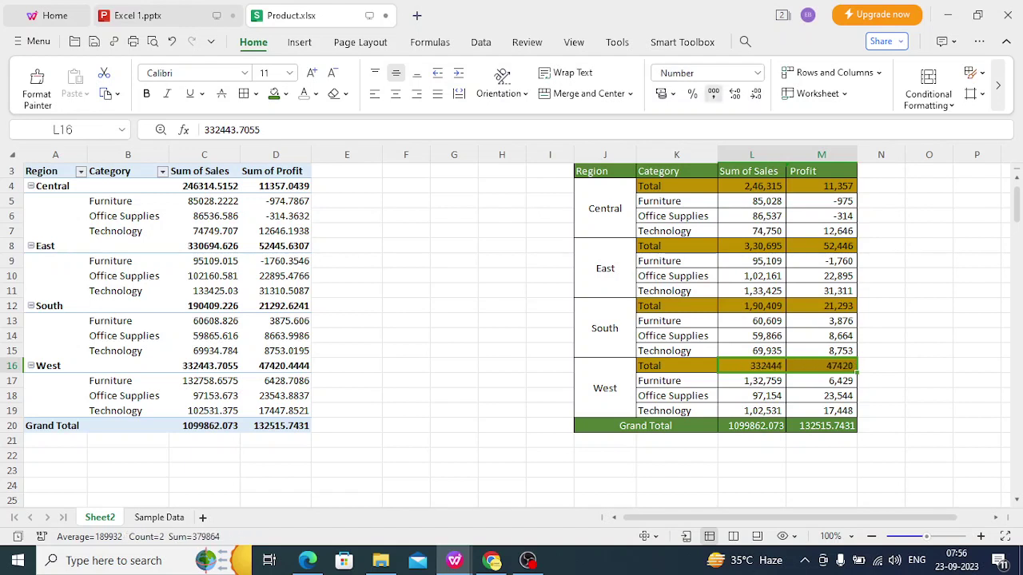
pyautogui.click(713, 94)
pyautogui.click(755, 94)
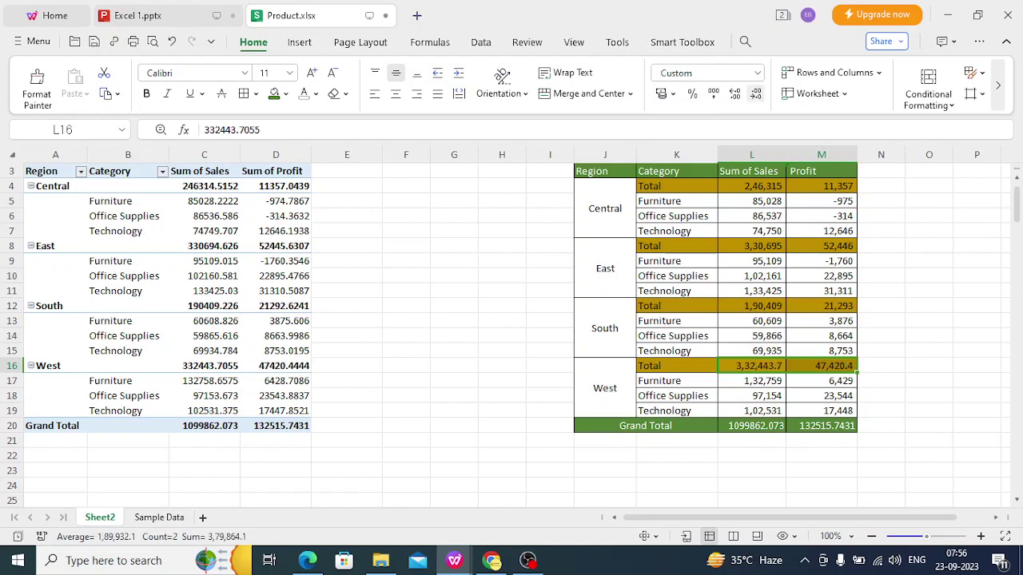
pyautogui.click(755, 94)
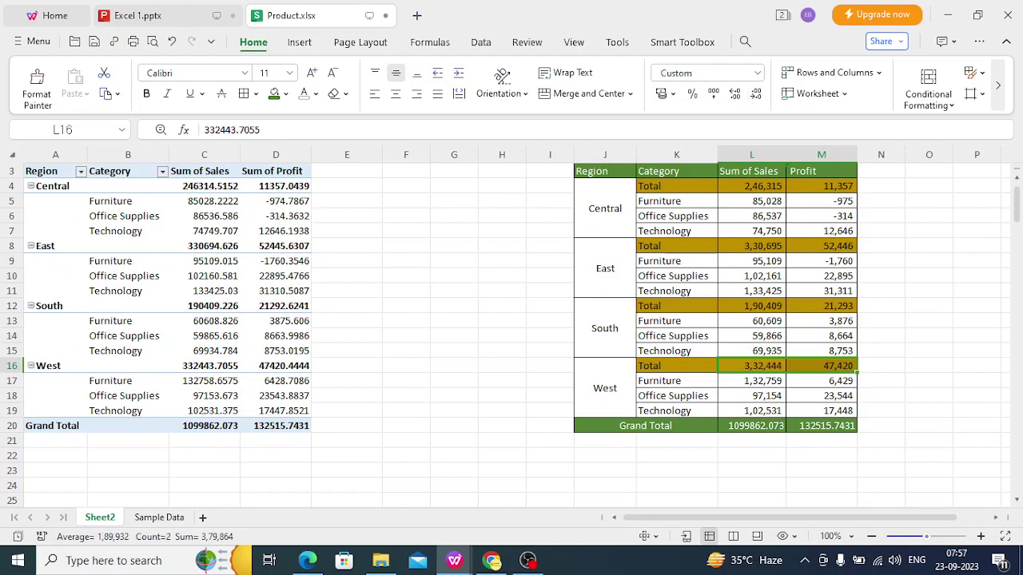
# Step: Format the Grand Total sales and profit, L20:M20, with comma separators and no decimals
pyautogui.moveTo(751, 425); pyautogui.dragTo(831, 426)
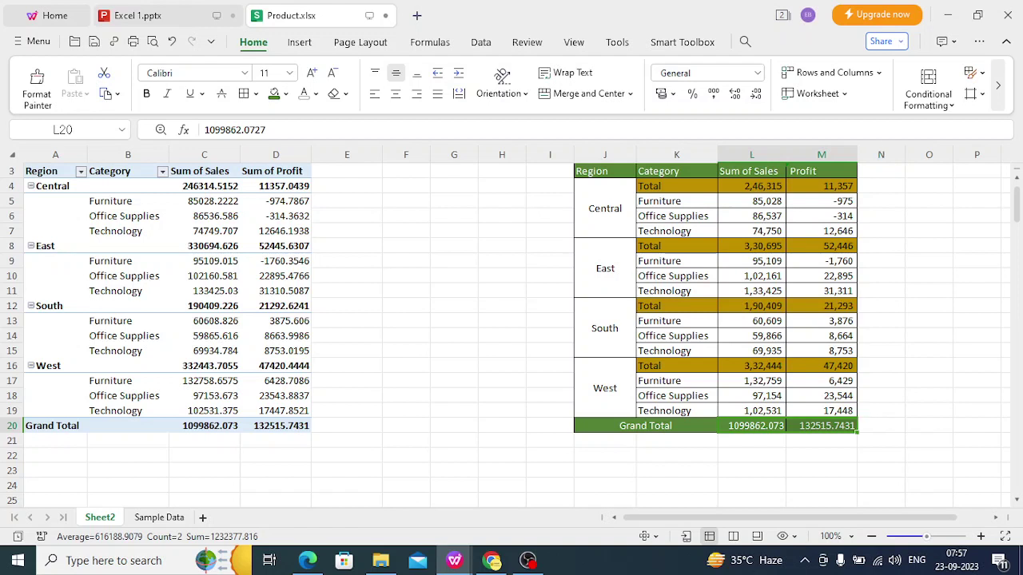
pyautogui.click(755, 93)
pyautogui.click(755, 93)
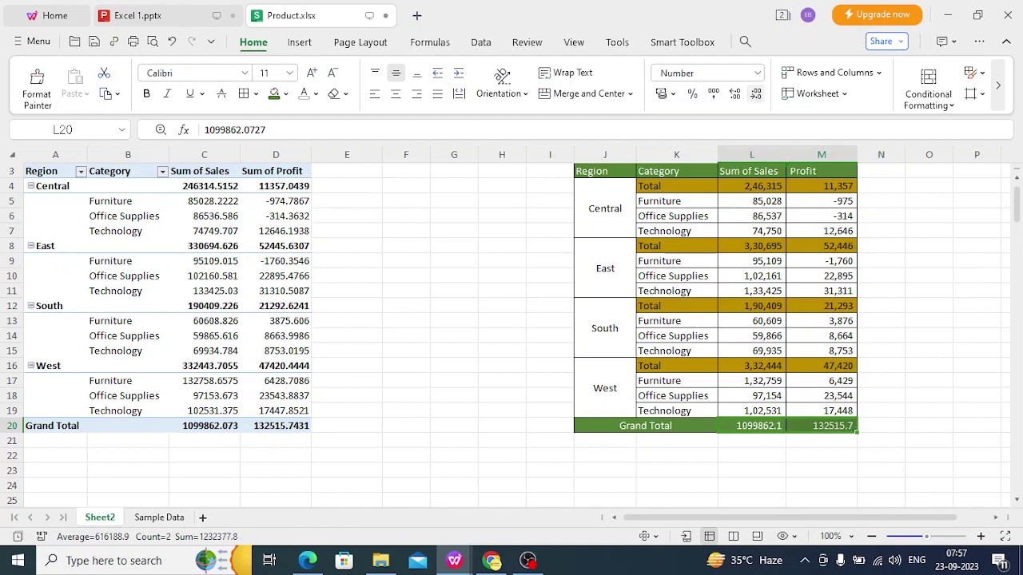
pyautogui.click(755, 94)
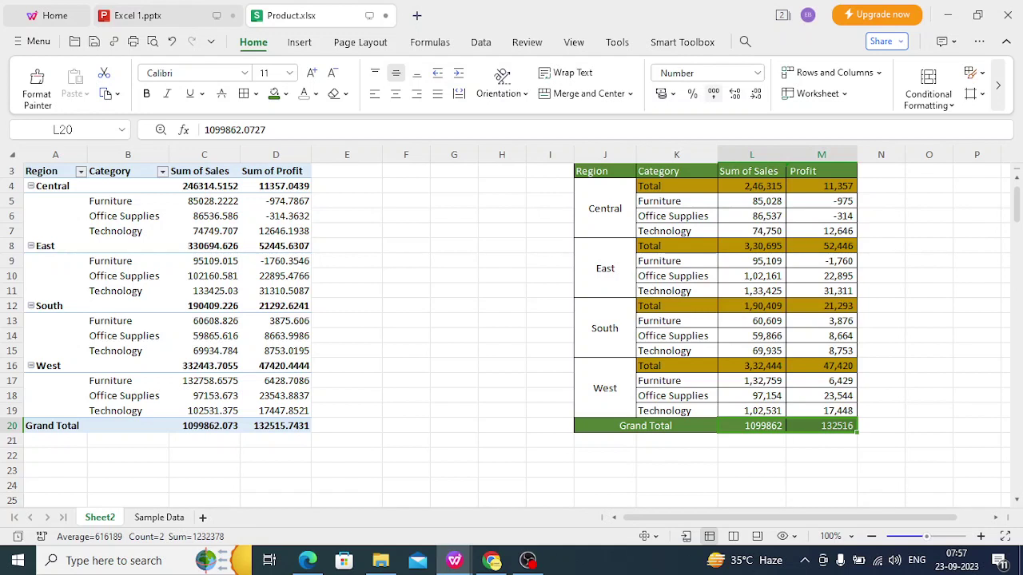
pyautogui.click(714, 94)
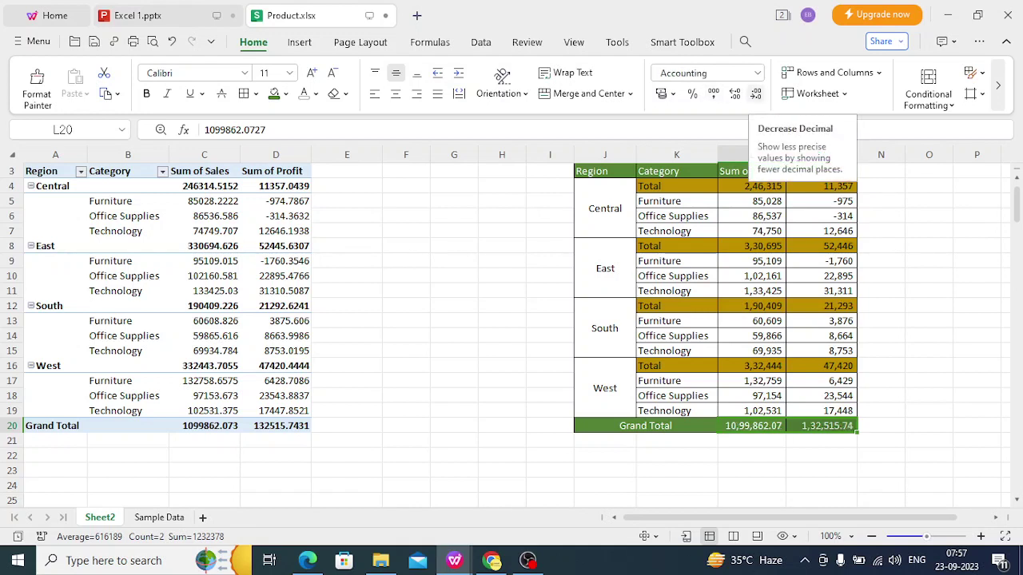
pyautogui.click(754, 93)
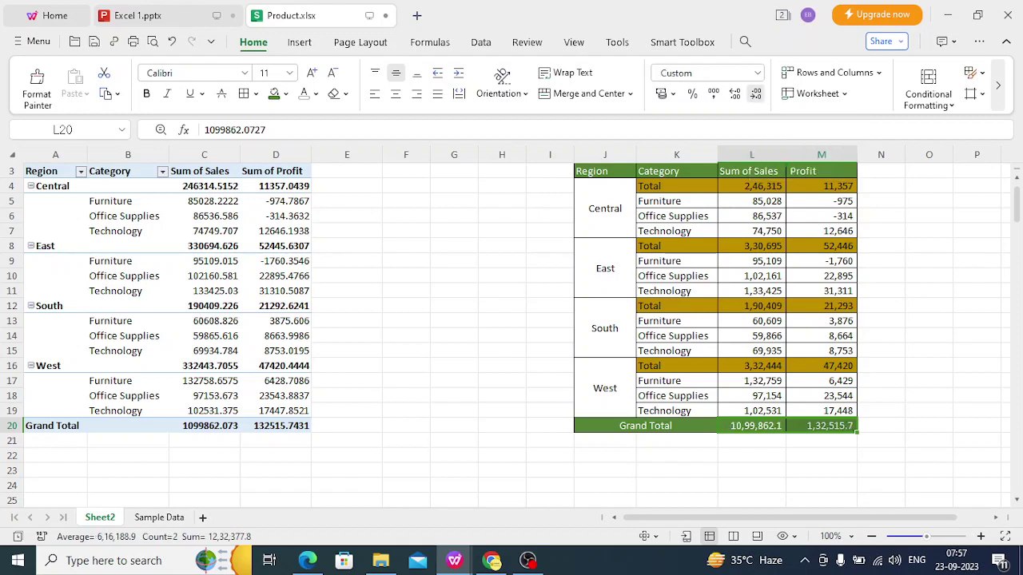
pyautogui.click(755, 94)
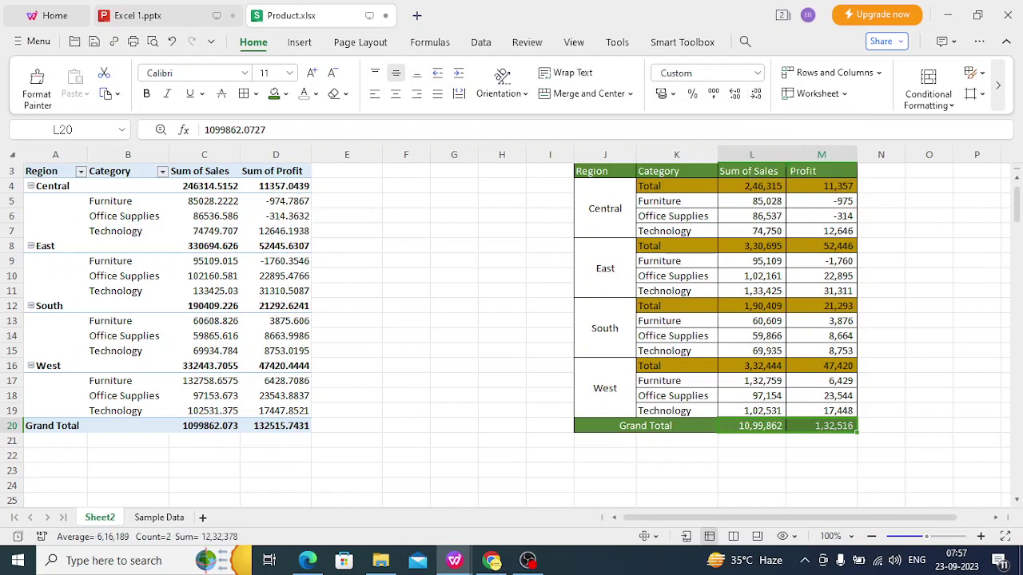
pyautogui.click(928, 306)
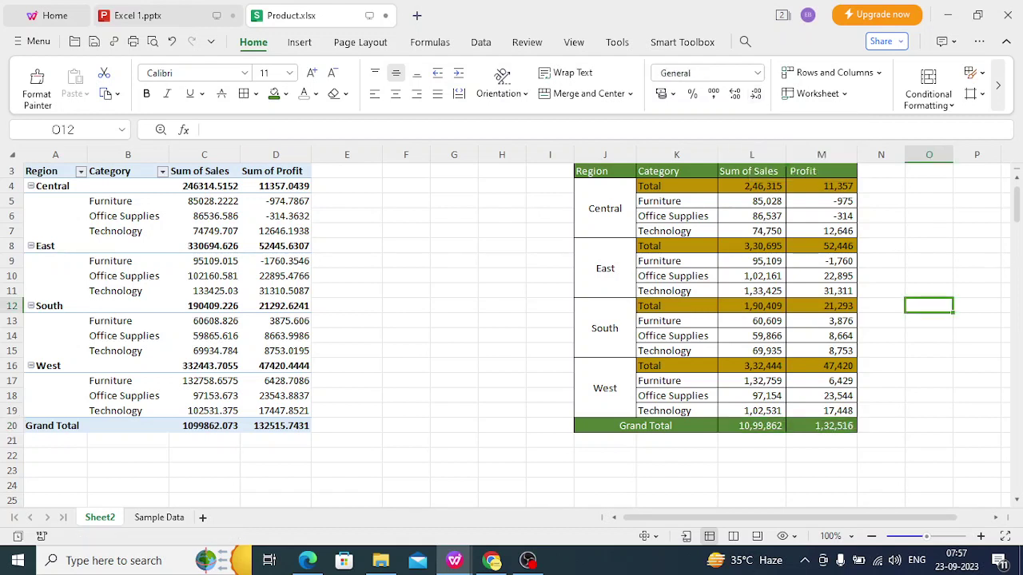
# Step: Rename the "Sum of Sales" header in cell L3 of the report as "Sales"
pyautogui.click(779, 171)
pyautogui.doubleClick(779, 171)
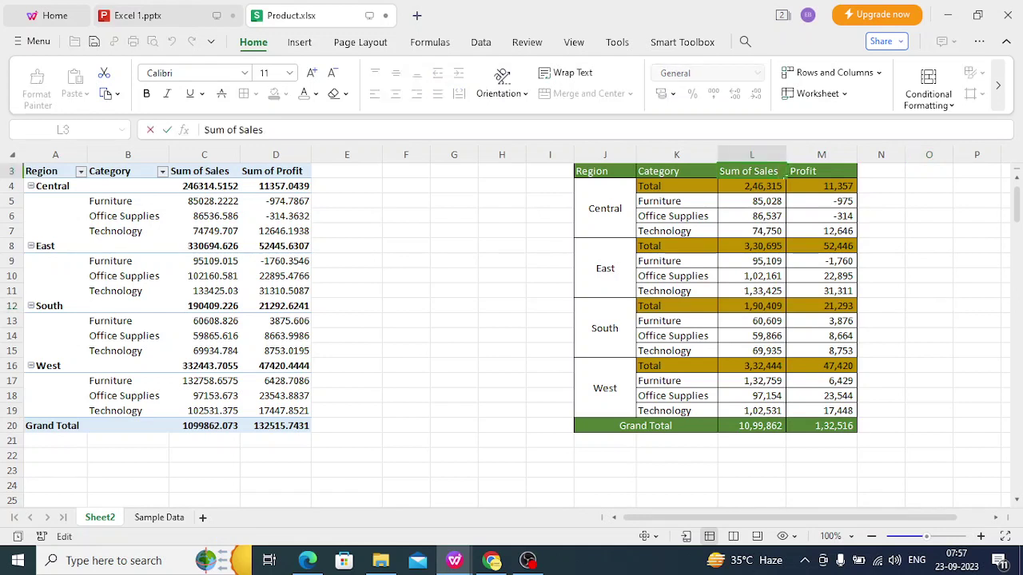
pyautogui.press('BackSpace')
pyautogui.press('BackSpace')
pyautogui.press('BackSpace')
pyautogui.press('BackSpace')
pyautogui.press('BackSpace')
pyautogui.press('BackSpace')
pyautogui.press('BackSpace')
pyautogui.press('BackSpace')
pyautogui.press('BackSpace')
pyautogui.press('BackSpace')
pyautogui.press('BackSpace')
pyautogui.press('BackSpace')
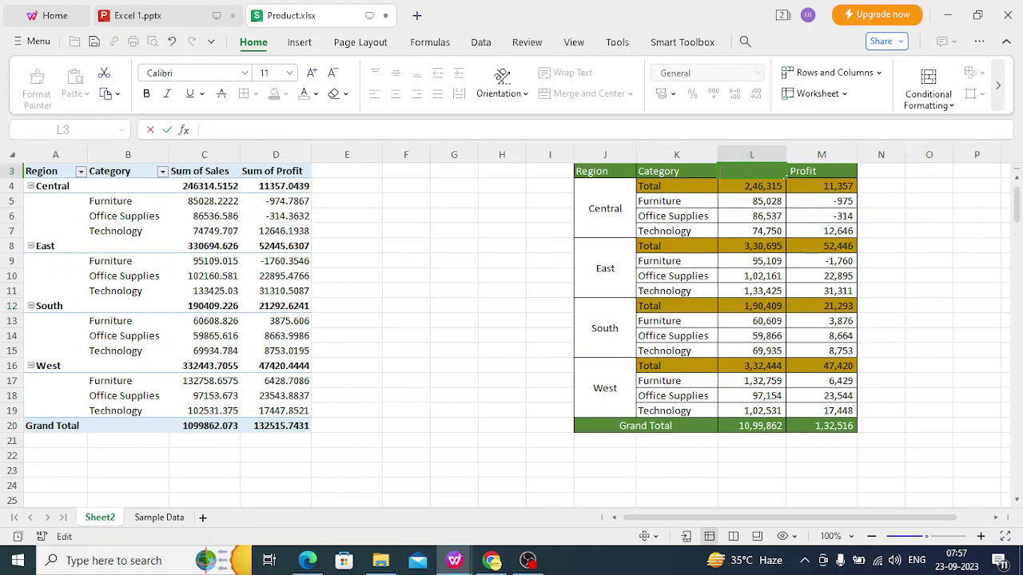
pyautogui.write('Sales')
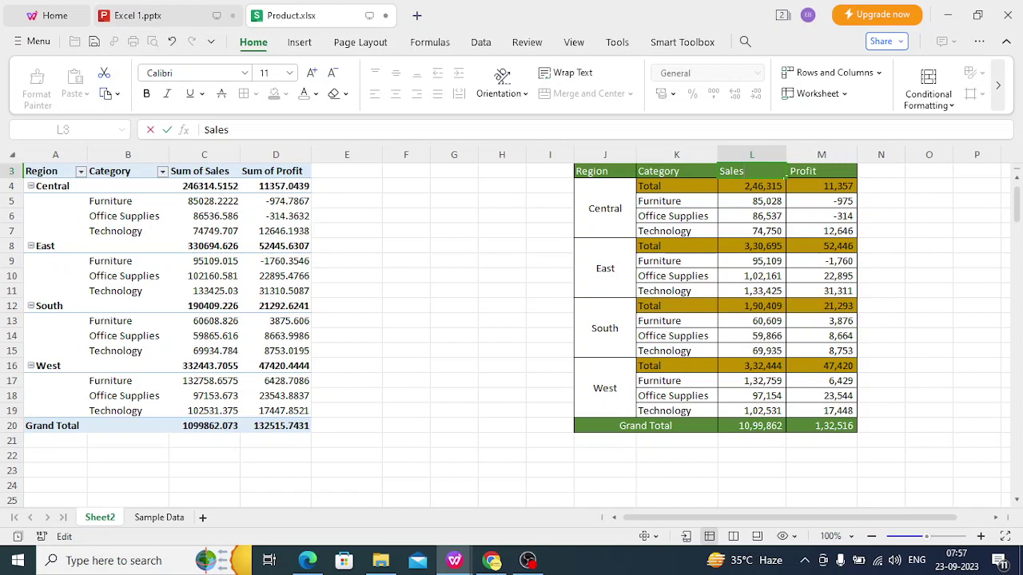
pyautogui.press('Return')
pyautogui.click(976, 261)
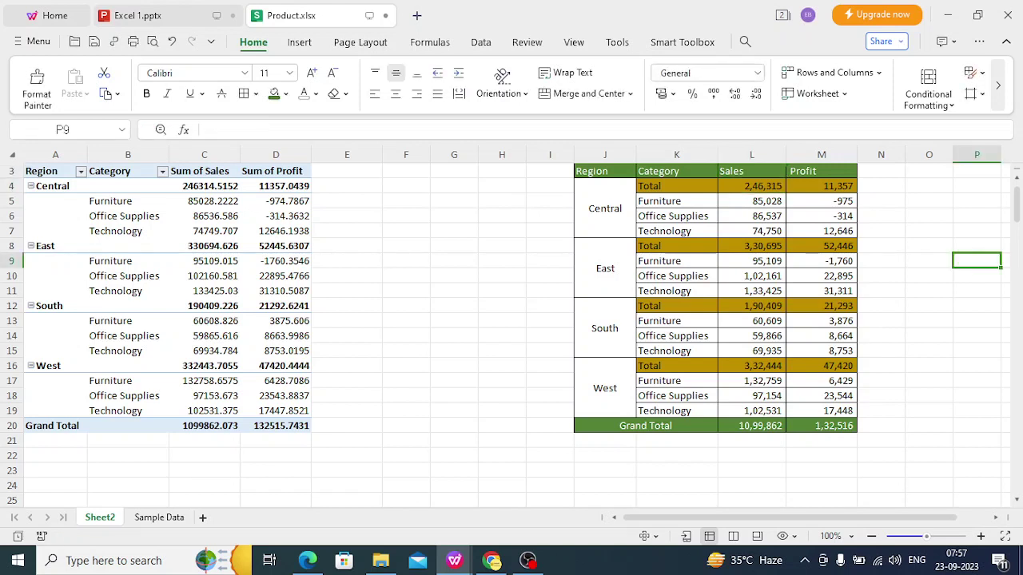
pyautogui.click(751, 171)
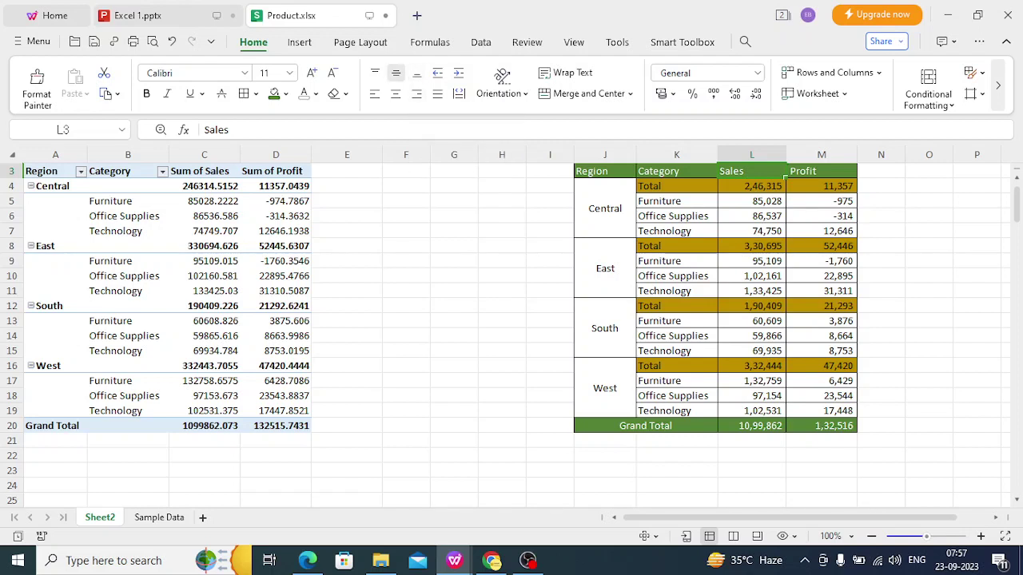
pyautogui.click(676, 171)
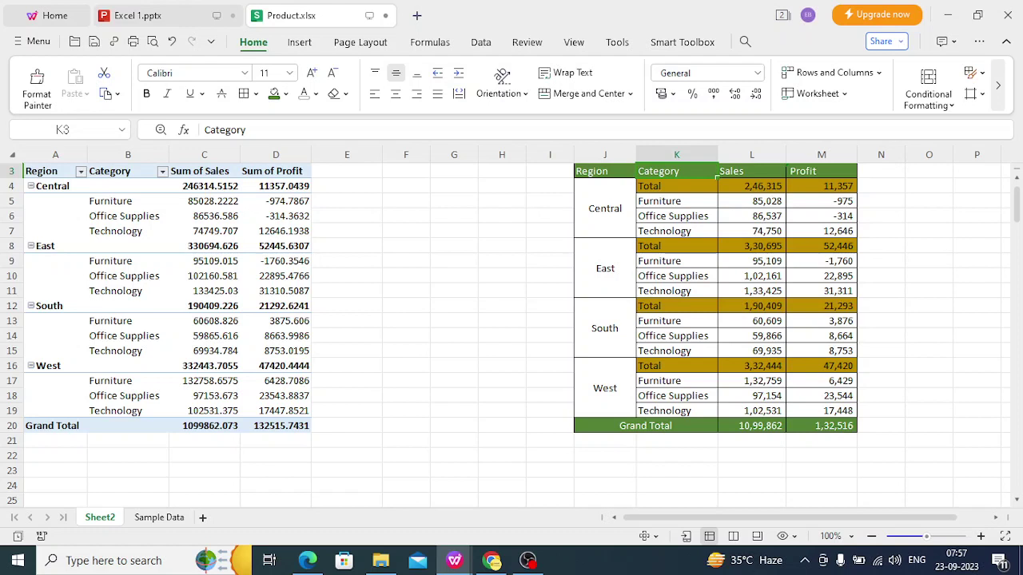
pyautogui.press('Right')
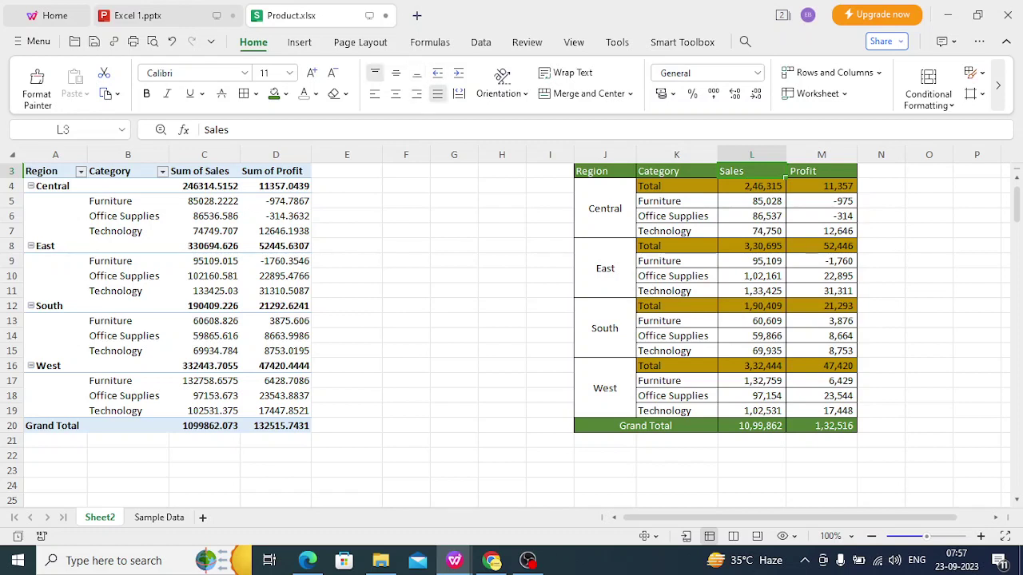
pyautogui.doubleClick(502, 231)
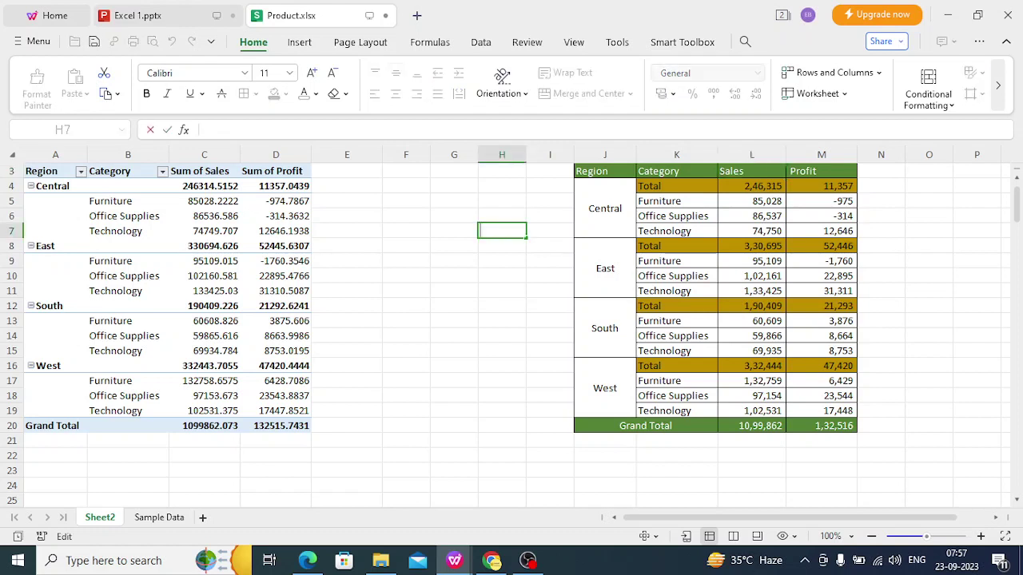
pyautogui.click(928, 262)
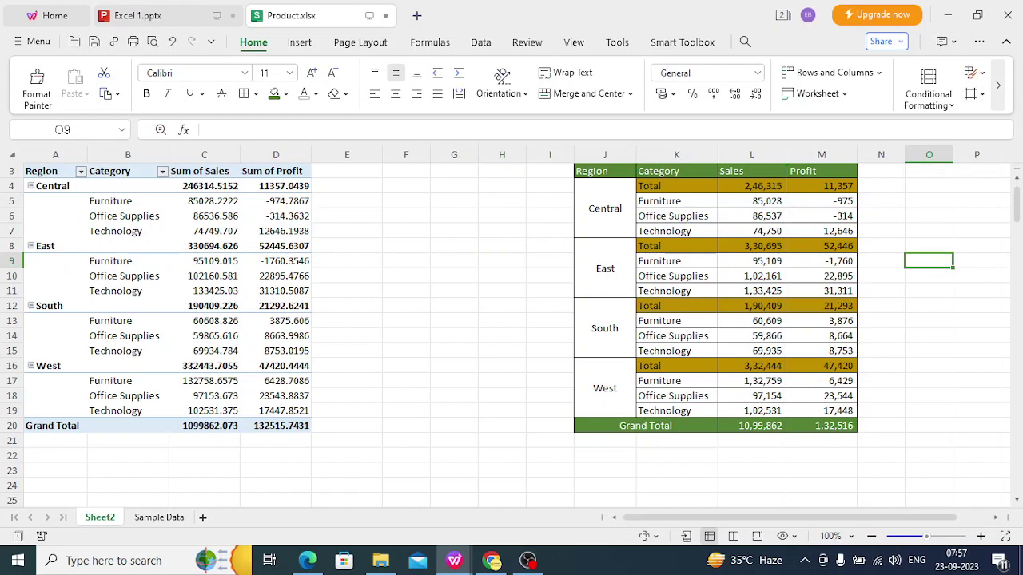
# Step: Copy the whole formatted report, J3:M20, from the Region header through the Grand Total row
pyautogui.click(604, 171)
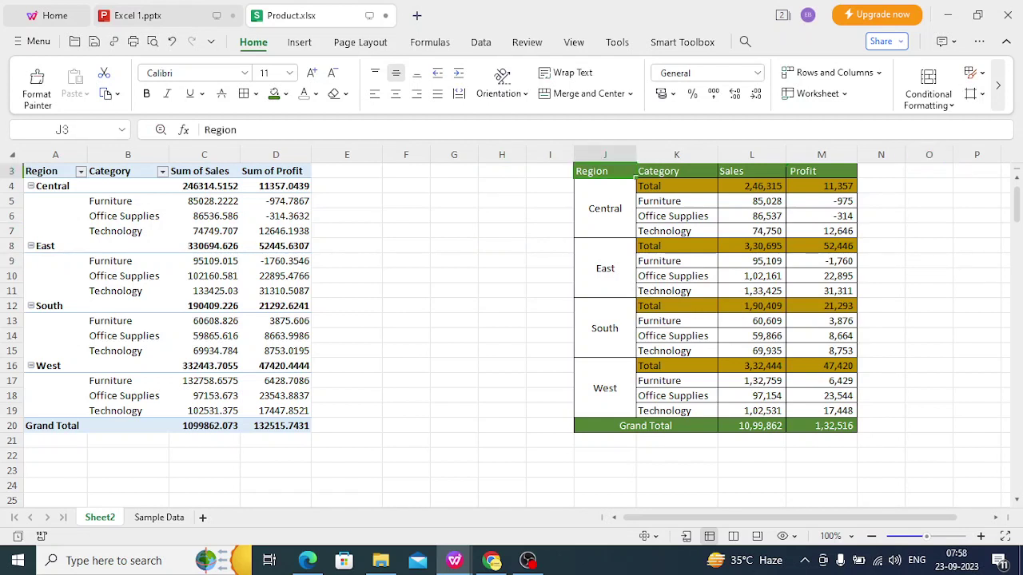
pyautogui.hotkey('shift', 'Right')
pyautogui.hotkey('shift', 'Right')
pyautogui.hotkey('shift', 'Right')
pyautogui.hotkey('shift', 'Down')
pyautogui.hotkey('shift', 'Down')
pyautogui.hotkey('shift', 'Down')
pyautogui.hotkey('shift', 'Down')
pyautogui.hotkey('shift', 'Down')
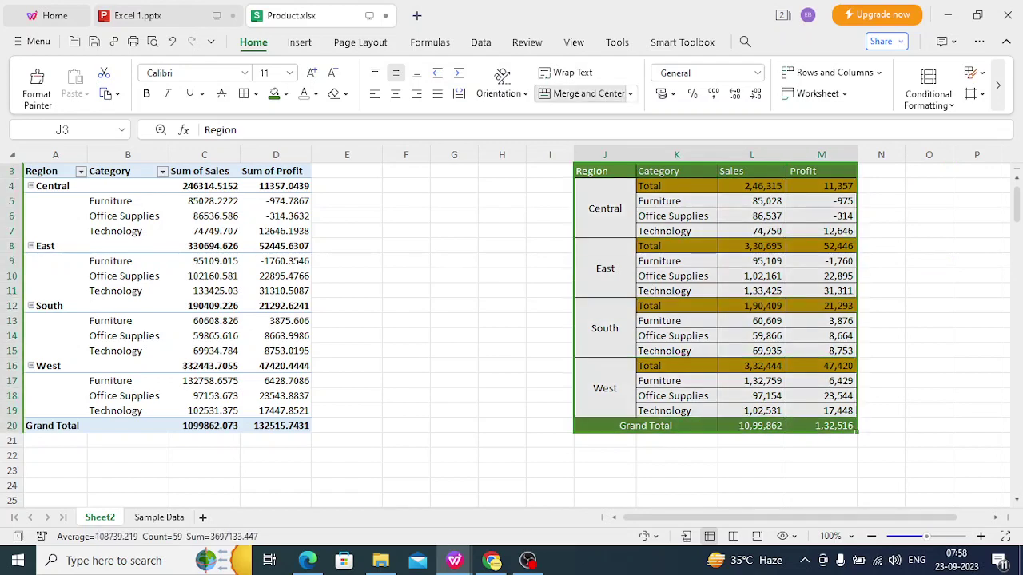
pyautogui.hotkey('ctrl', 'c')
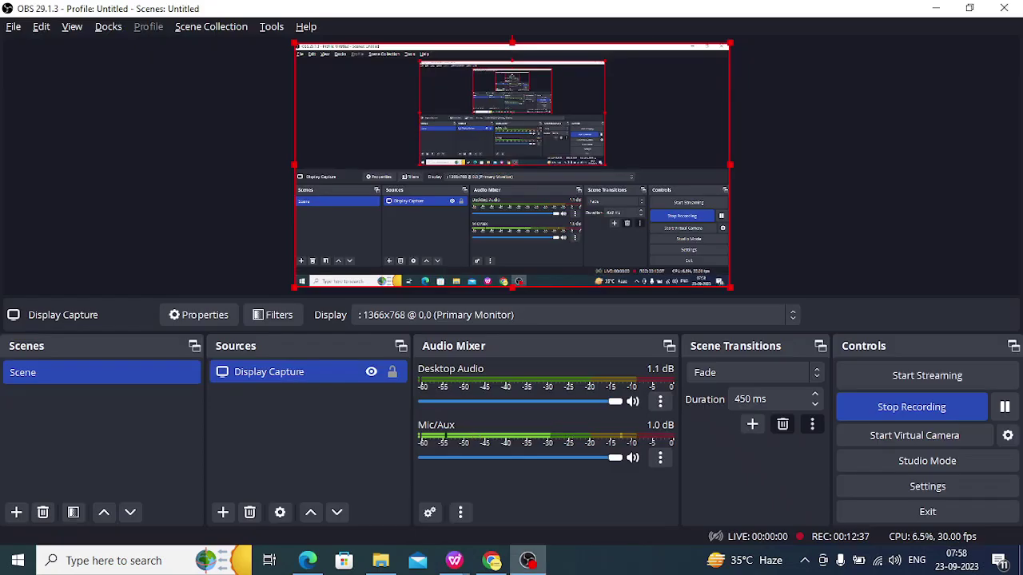